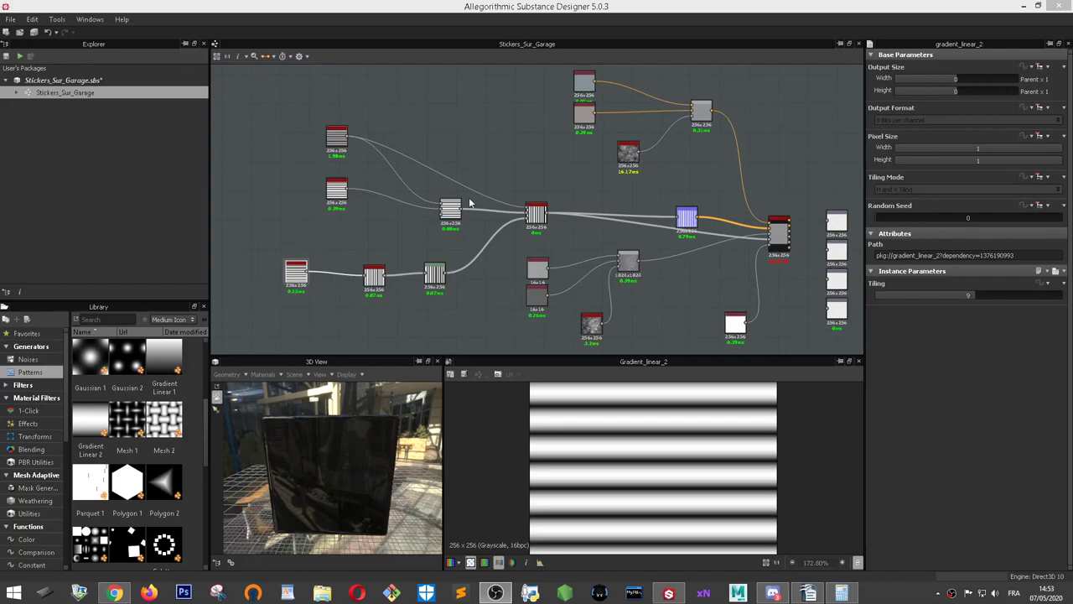
- Pan the node graph and orbit the preview cube to locate the output nodes
right_click(516, 131)
mouse_move(515, 131)
middle_mouse_down()
mouse_move(642, 151)
mouse_move(657, 121)
middle_mouse_up()
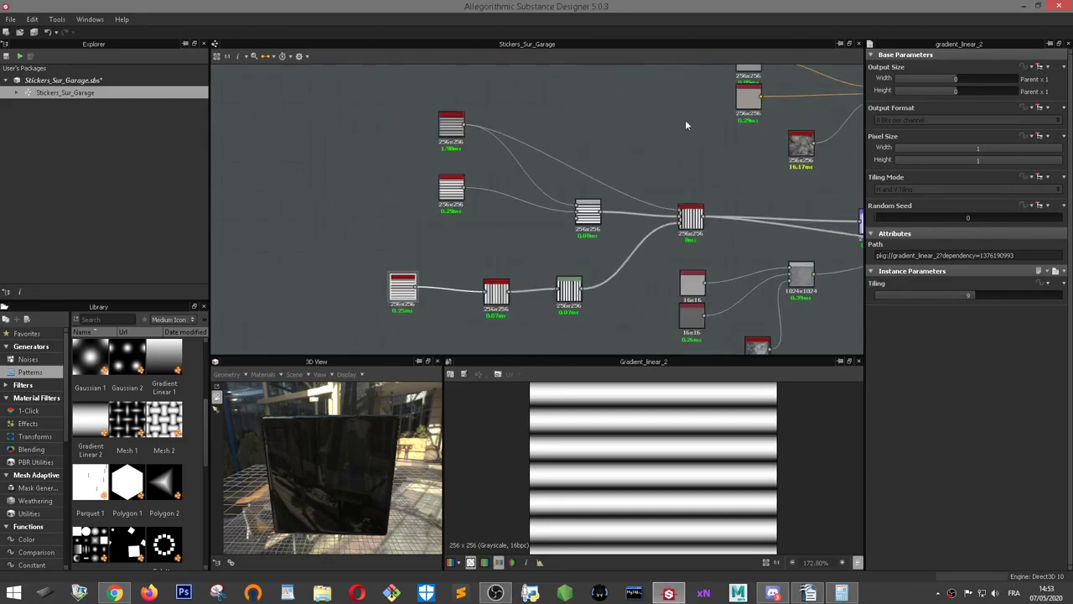
mouse_move(722, 152)
middle_mouse_down()
mouse_move(582, 187)
mouse_move(562, 158)
middle_mouse_up()
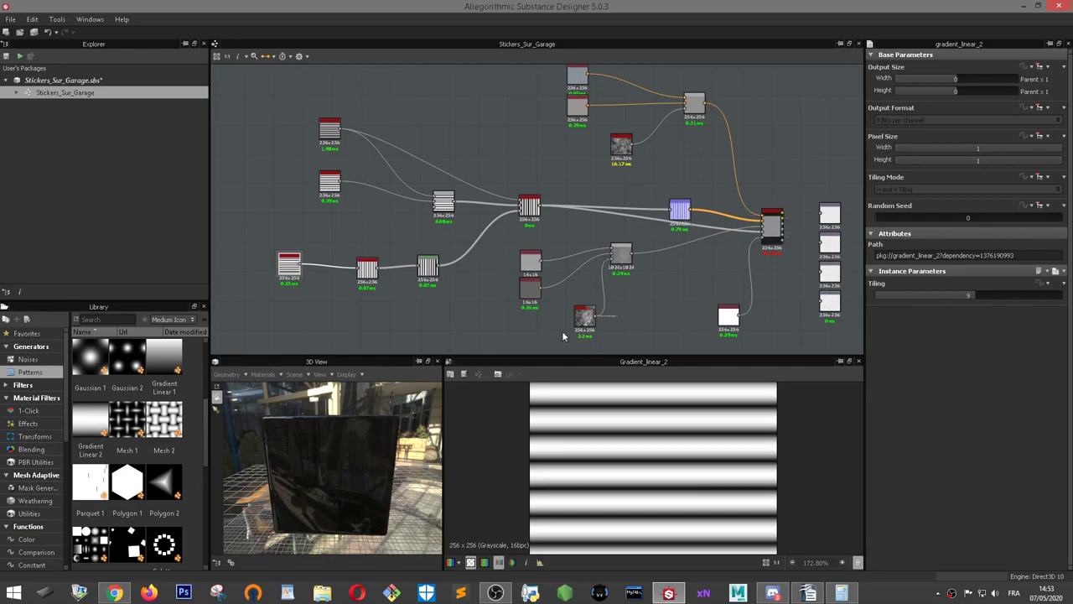
left_click_drag(331, 449, 379, 452)
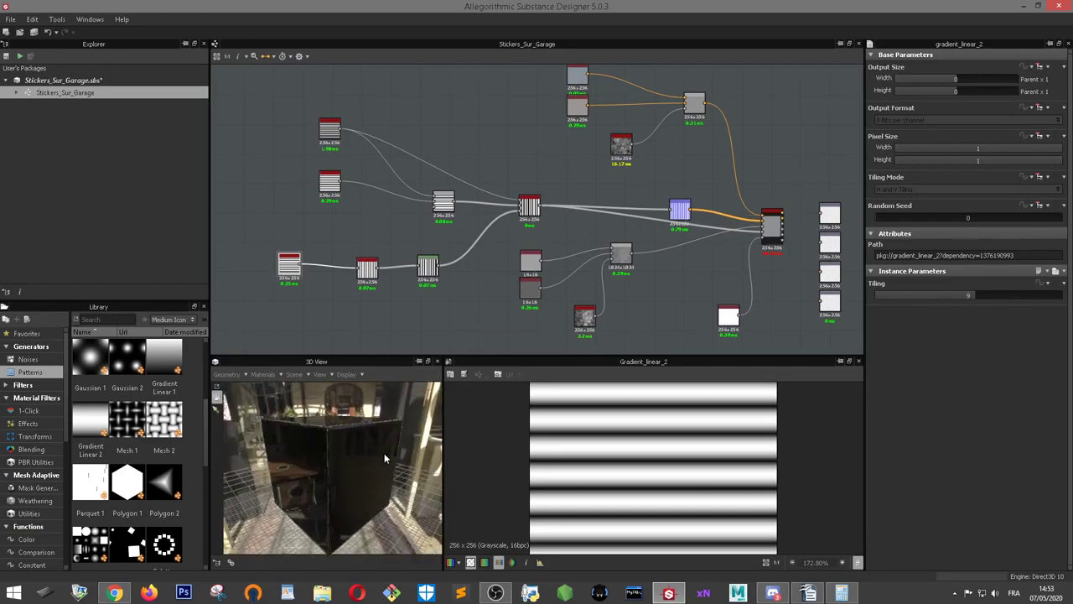
middle_click_drag(599, 268, 567, 268)
scroll(744, 248, "up", 3)
scroll(744, 248, "down", 3)
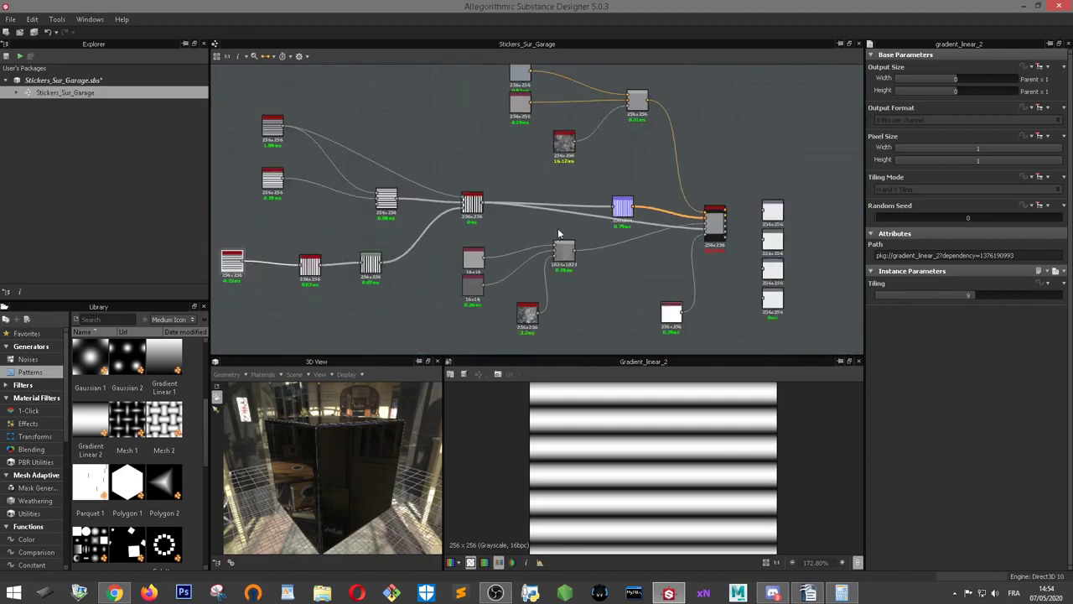
middle_click_drag(557, 228, 642, 227)
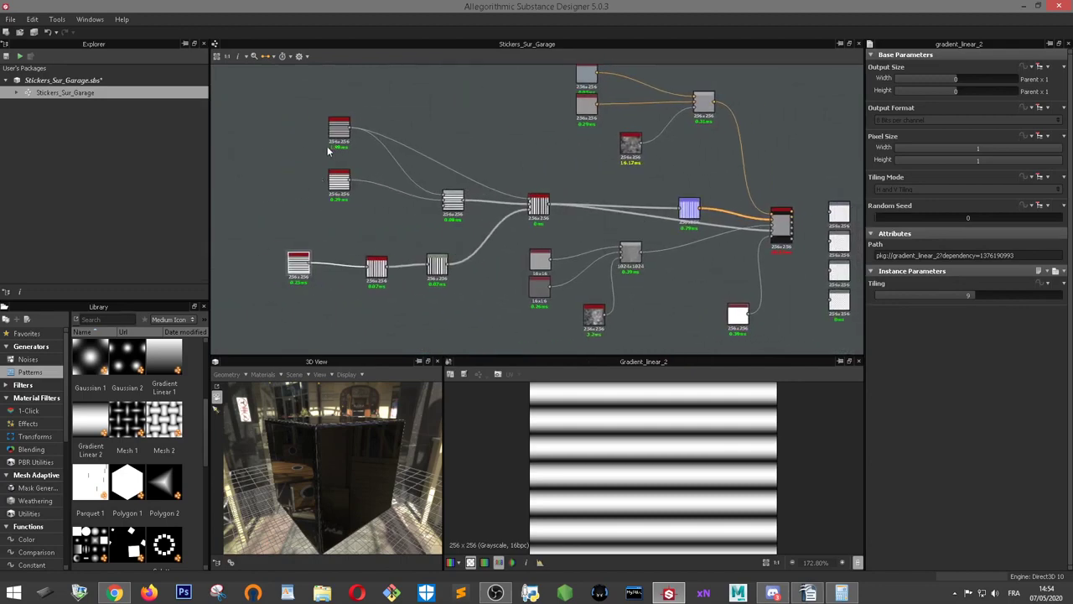
scroll(408, 256, "down", 1)
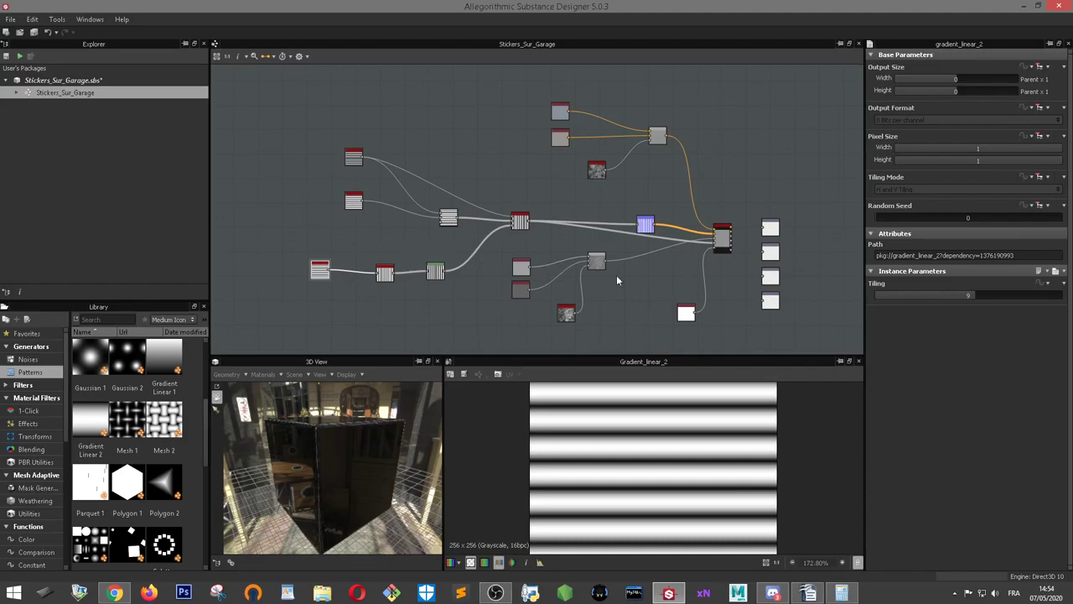
middle_click_drag(739, 278, 649, 269)
scroll(692, 280, "up", 1)
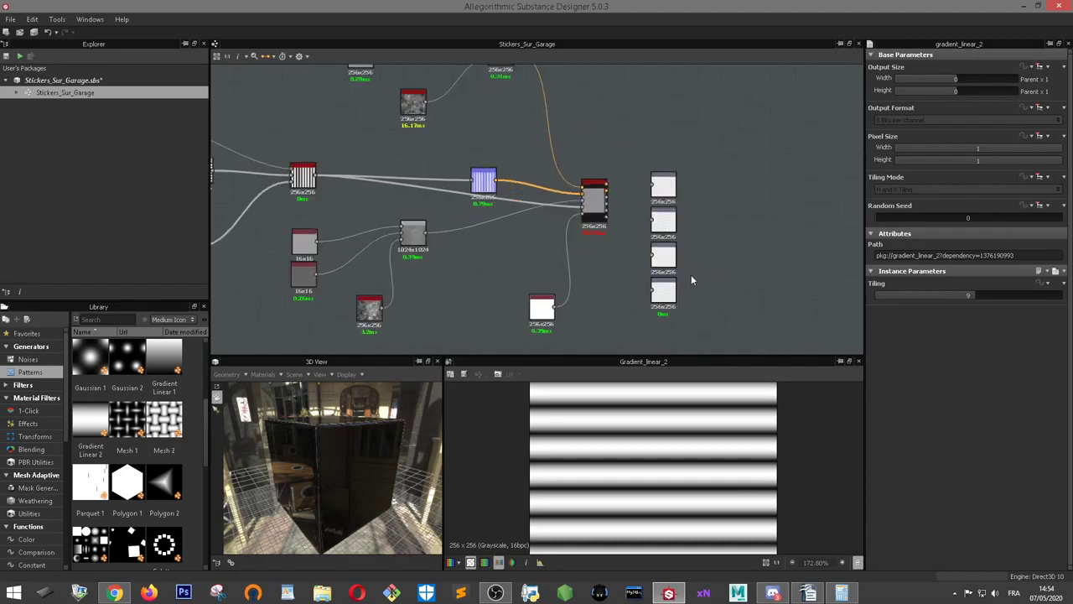
scroll(692, 279, "up", 2)
scroll(692, 279, "down", 1)
- Select the Base Color and Normal output nodes and bring the 1024x1024 node into view
left_click(637, 116)
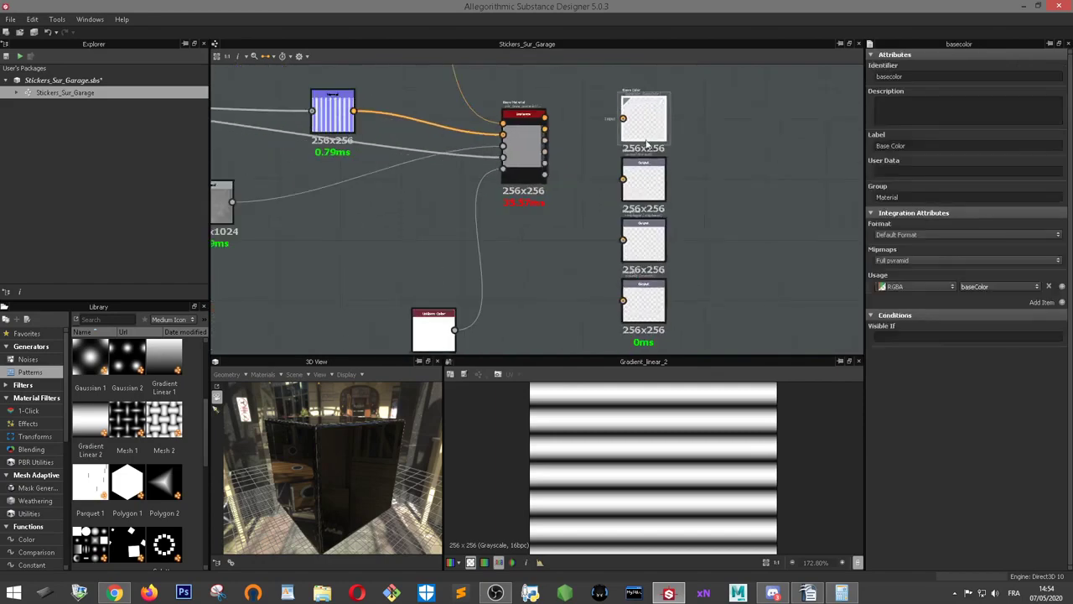
left_click(643, 180)
scroll(662, 126, "up", 3)
scroll(654, 159, "up", 2)
scroll(653, 164, "down", 1)
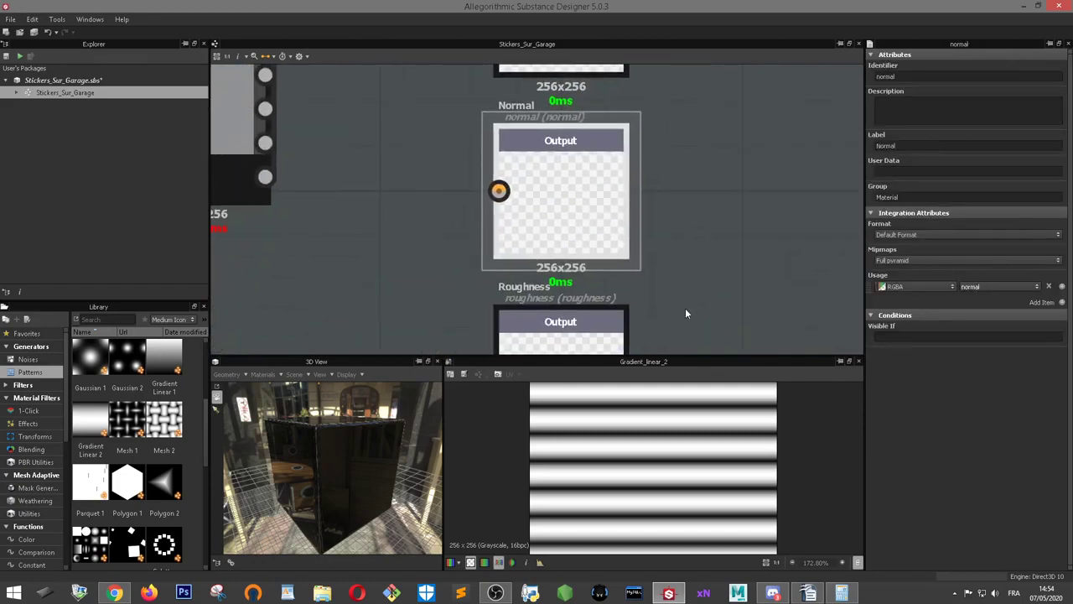
scroll(687, 203, "down", 2)
scroll(612, 131, "down", 2)
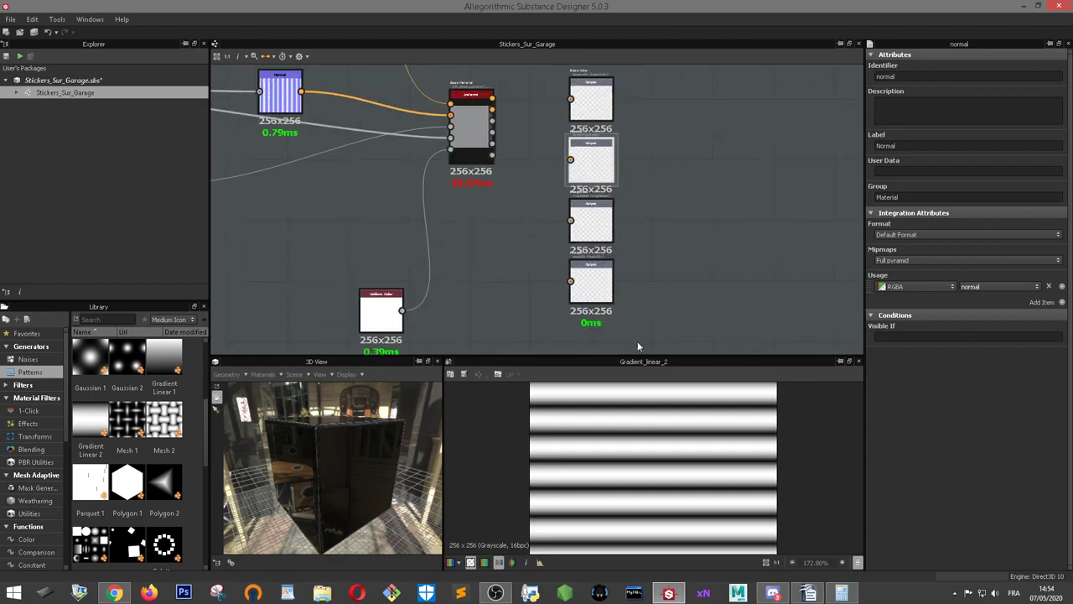
middle_click_drag(527, 176, 553, 196)
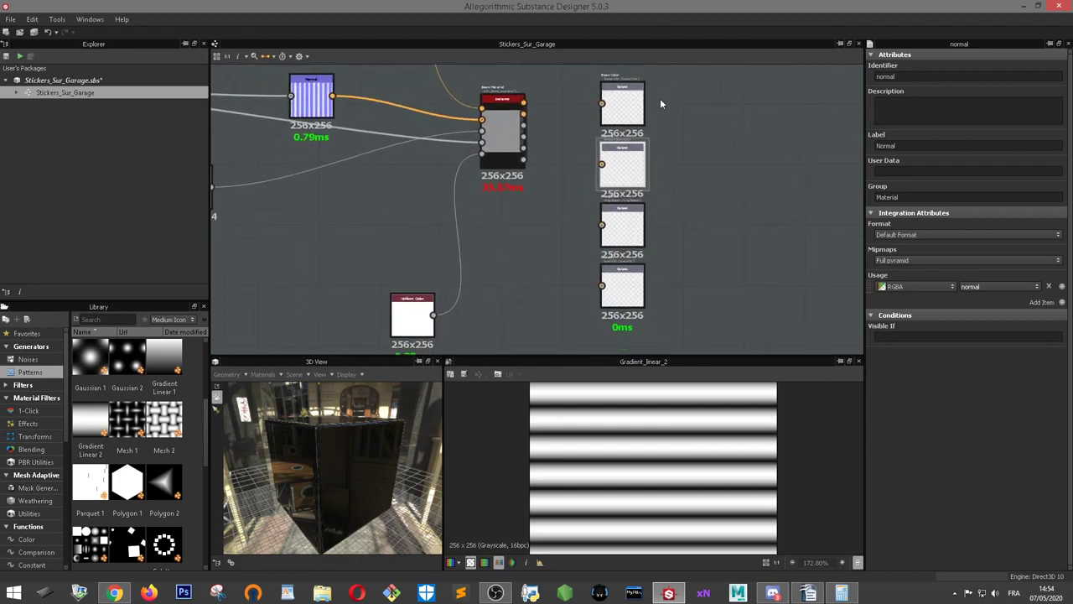
middle_click_drag(667, 120, 738, 121)
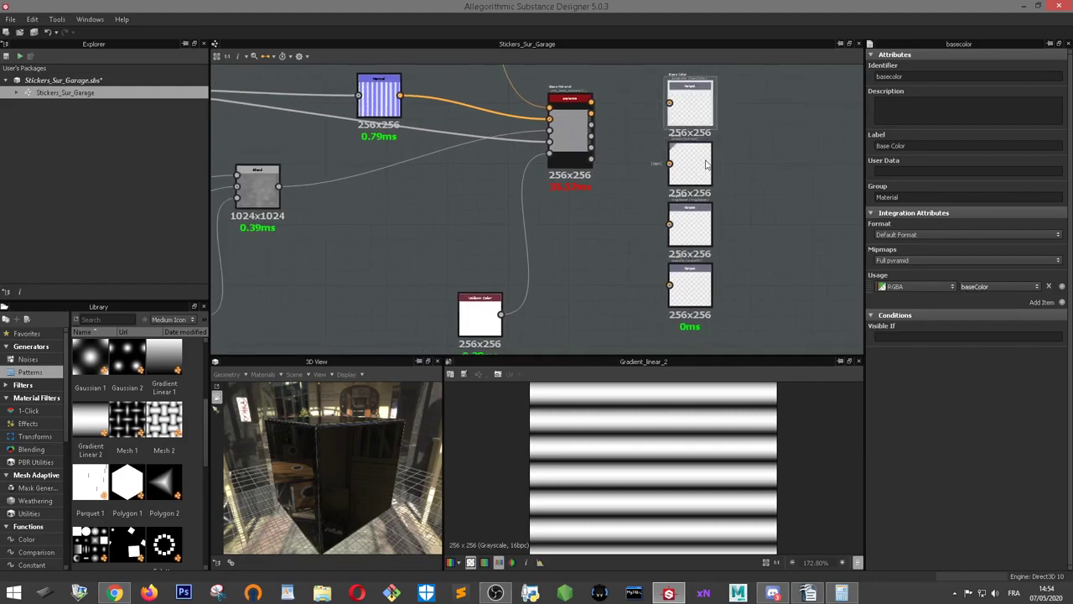
- Preview the Base Color output in 2D and show the Base Material node's parameters
left_click(690, 280)
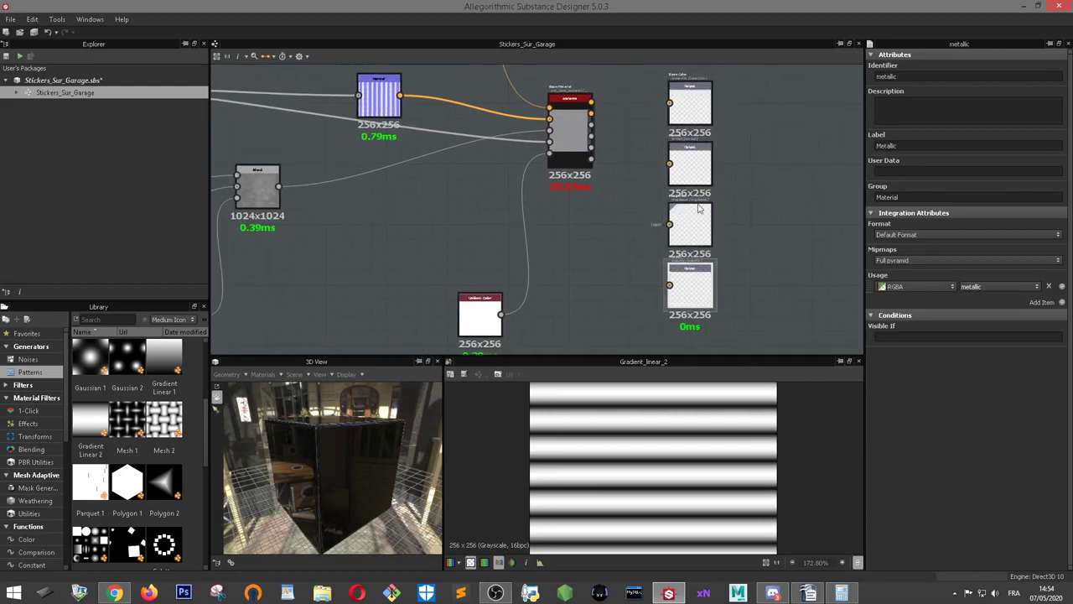
double_click(690, 164)
double_click(690, 108)
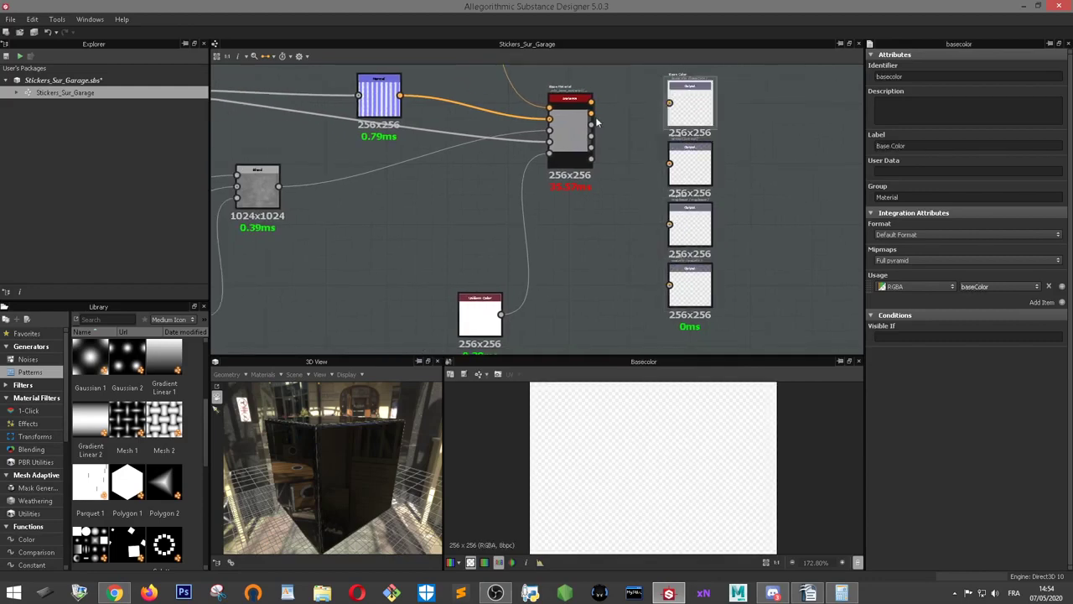
double_click(570, 126)
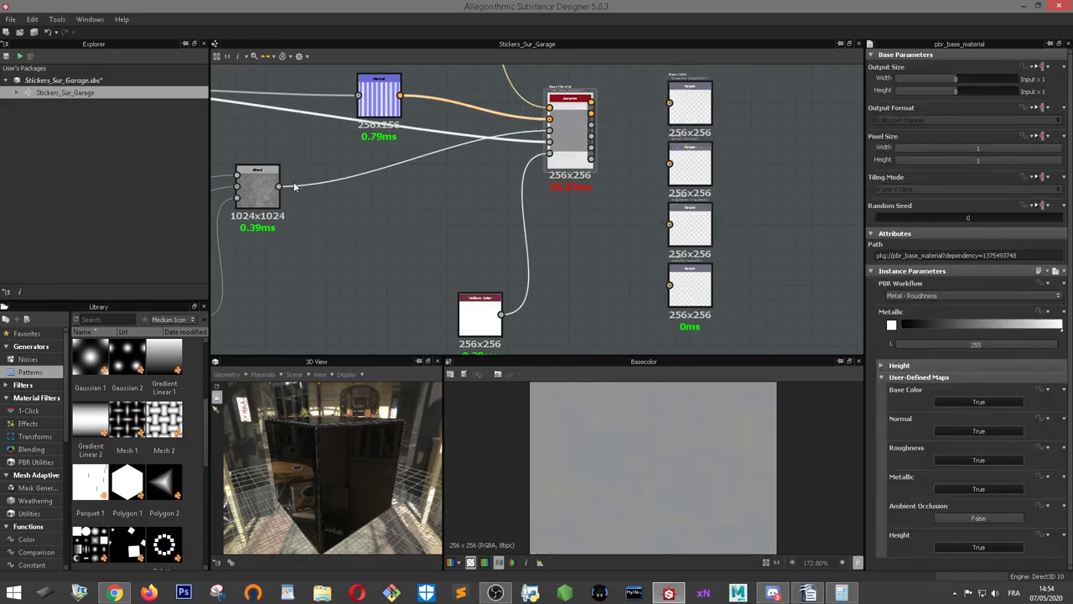
- Pick an option from the Stickers_Sur_Garage graph's context menu in the Explorer
right_click(92, 94)
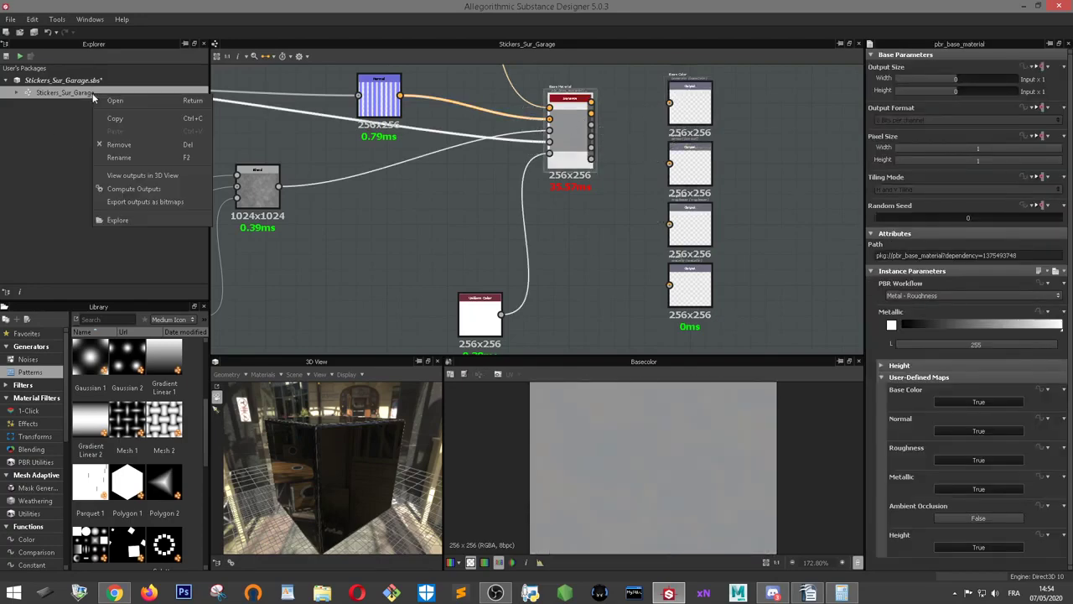
left_click(132, 203)
scroll(454, 195, "down", 1)
scroll(601, 238, "down", 1)
scroll(426, 228, "down", 1)
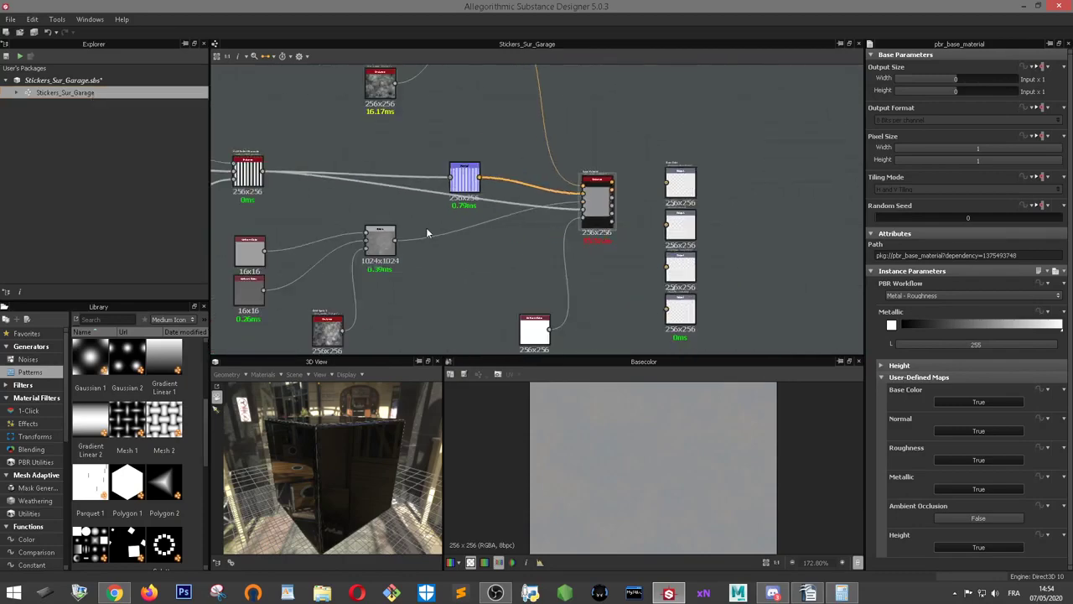
scroll(524, 249, "down", 2)
scroll(537, 201, "up", 2)
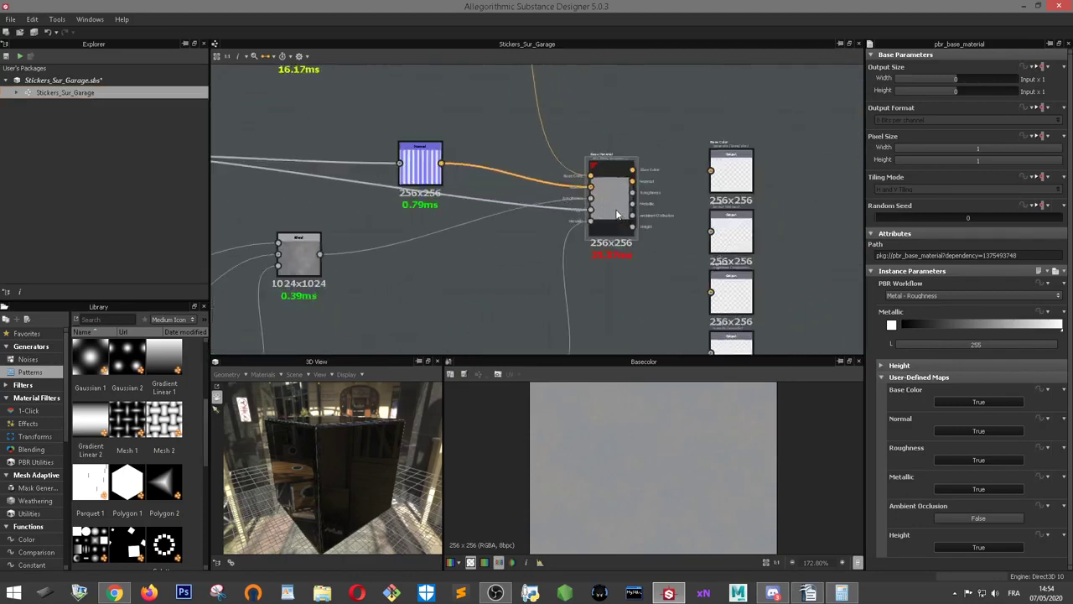
scroll(587, 188, "up", 1)
- View the Base Material in the 3D view, orbiting to face the corrugated ridges
right_click(606, 186)
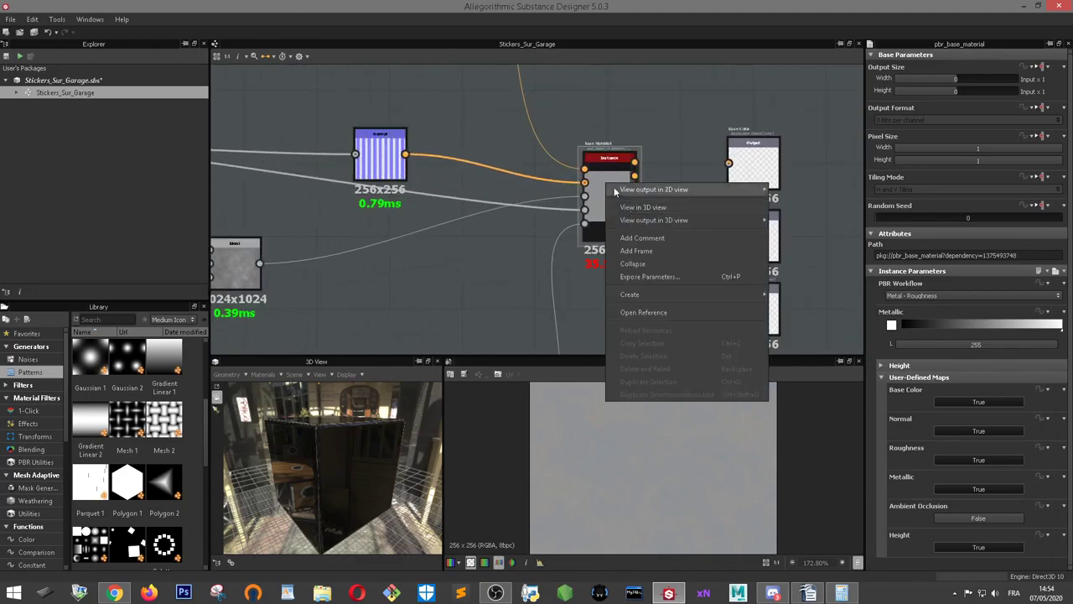
left_click(630, 208)
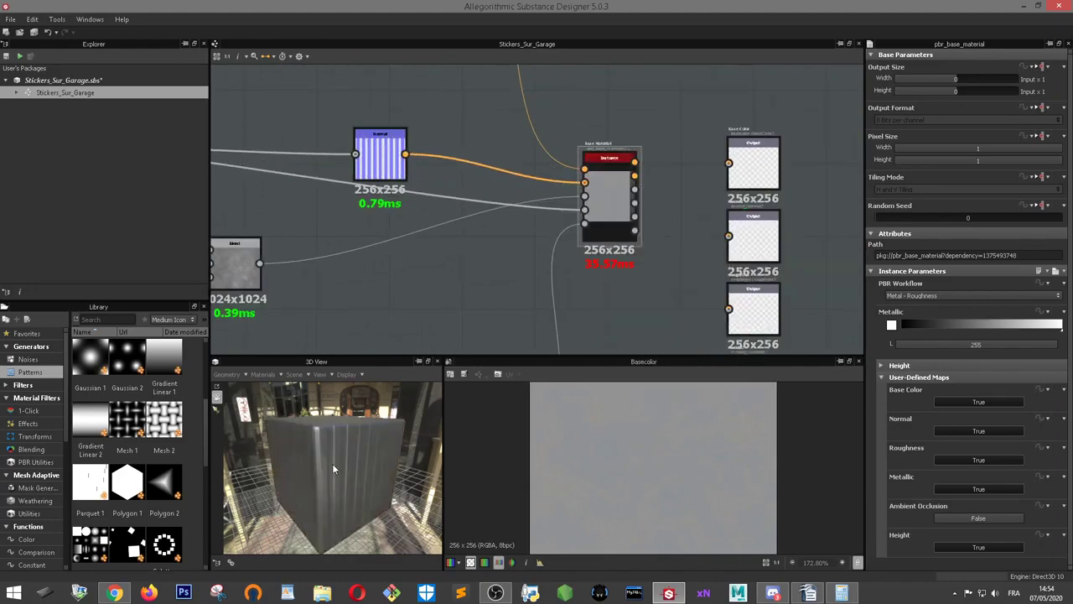
mouse_move(332, 463)
left_mouse_down()
mouse_move(310, 432)
mouse_move(417, 434)
mouse_move(428, 419)
left_mouse_up()
scroll(310, 432, "up", 3)
scroll(450, 282, "down", 3)
mouse_move(450, 282)
middle_mouse_down()
mouse_move(344, 287)
mouse_move(592, 324)
middle_mouse_up()
- Bring the gradient nodes into view and preview Gradient Linear 1 in a larger 2D view
scroll(607, 506, "down", 2)
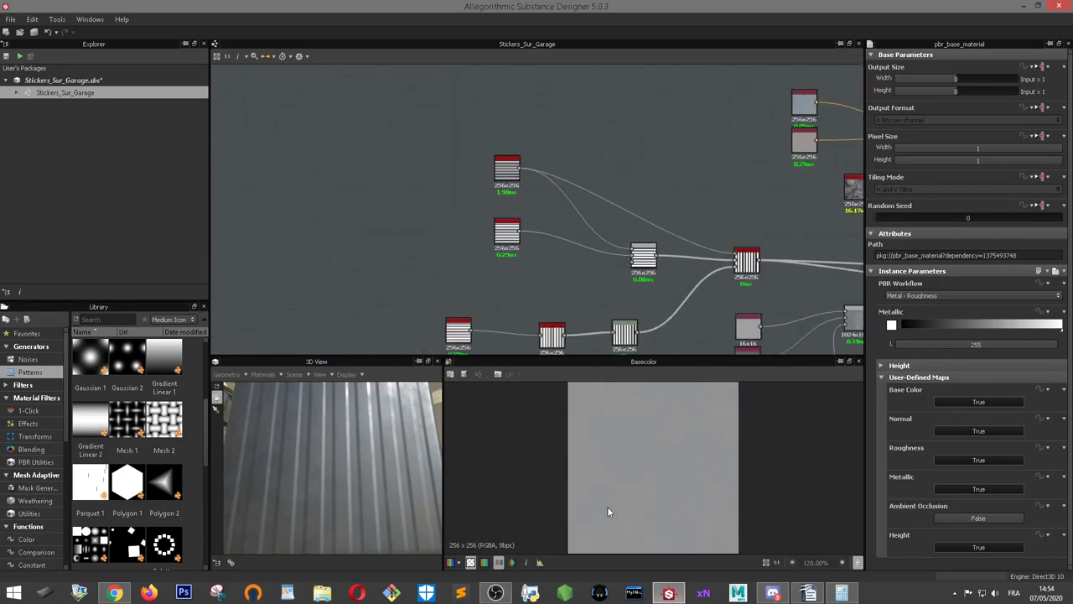
scroll(556, 239, "up", 2)
scroll(556, 239, "up", 2)
scroll(126, 420, "up", 3)
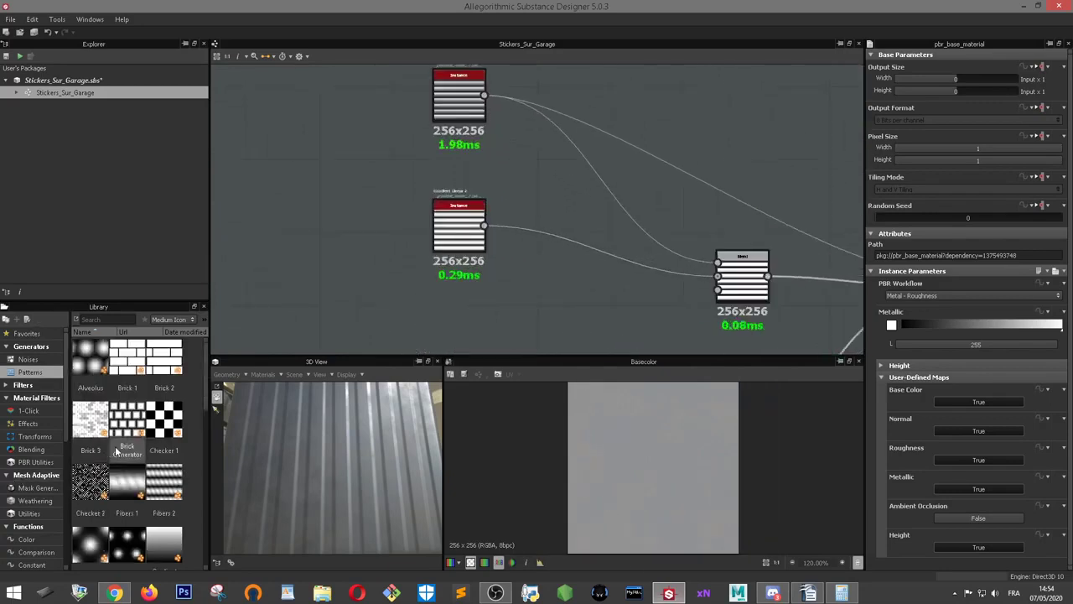
scroll(356, 214, "up", 1)
scroll(356, 214, "up", 2)
mouse_move(410, 227)
middle_mouse_down()
mouse_move(383, 266)
mouse_move(418, 327)
middle_mouse_up()
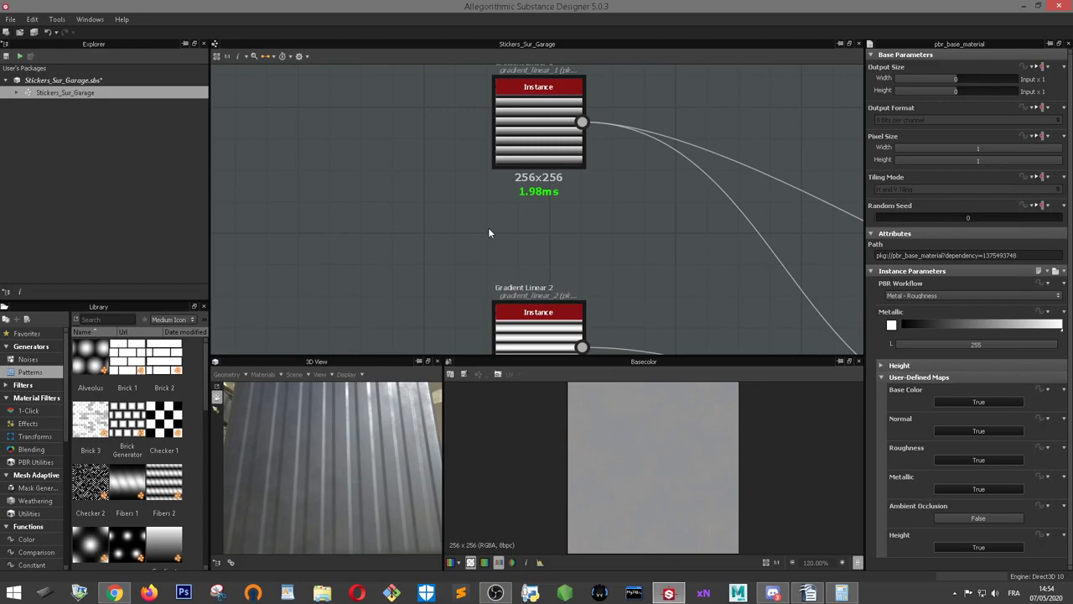
double_click(500, 81)
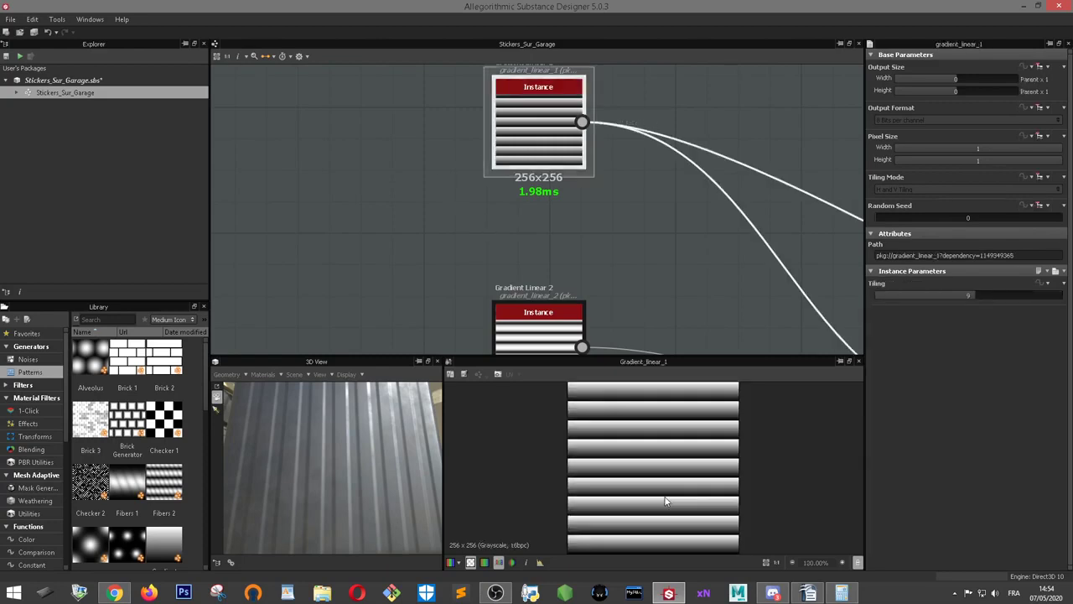
left_click_drag(646, 361, 645, 245)
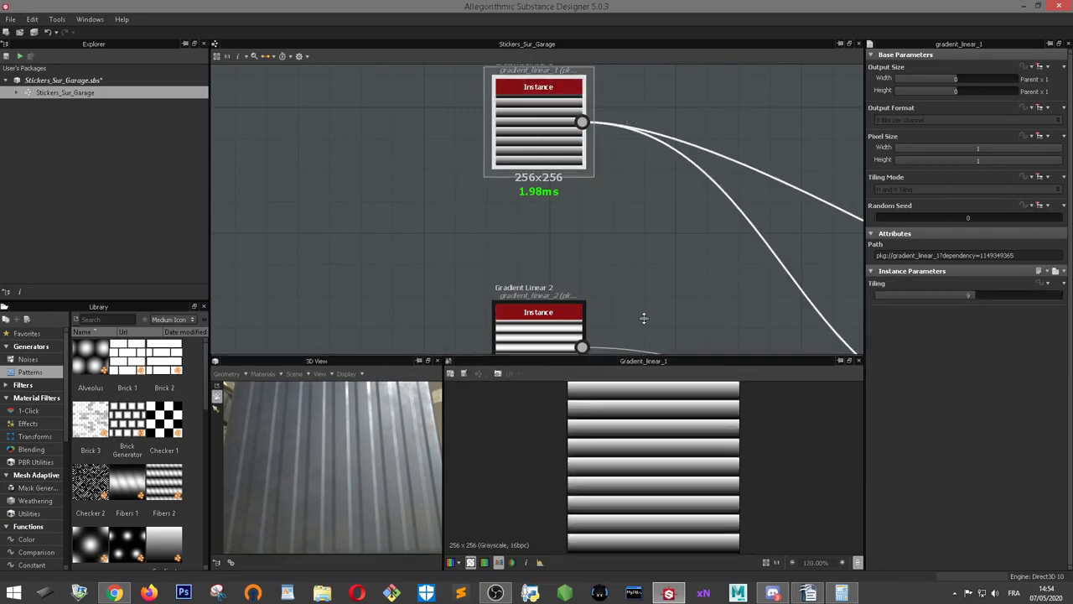
scroll(678, 369, "up", 3)
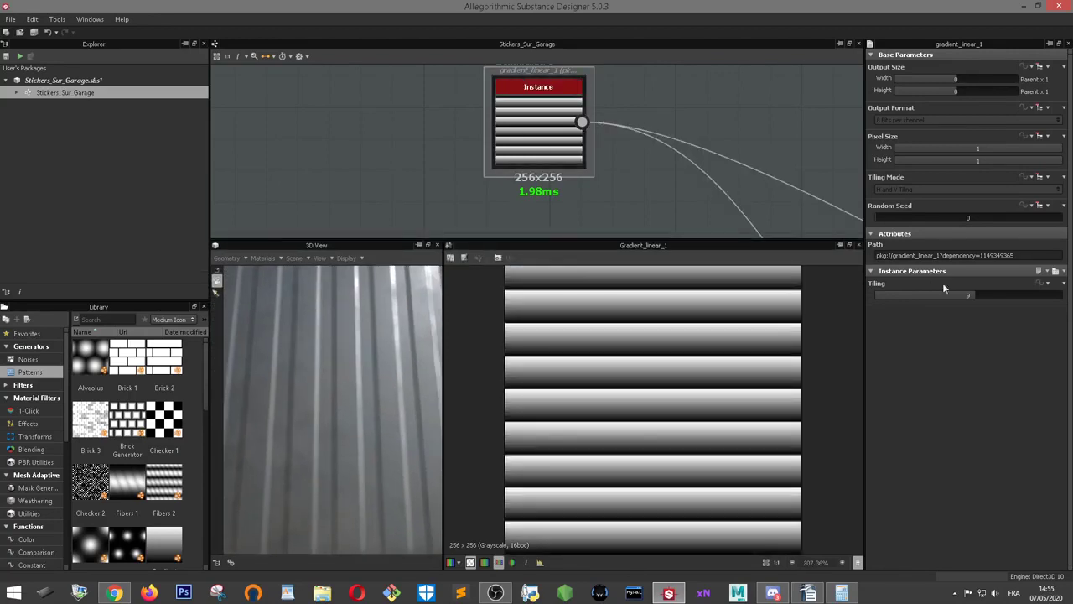
- Drop Gradient Linear 1's tiling from 9 to 1, then restore it to 9 stripes
left_click_drag(966, 296, 878, 295)
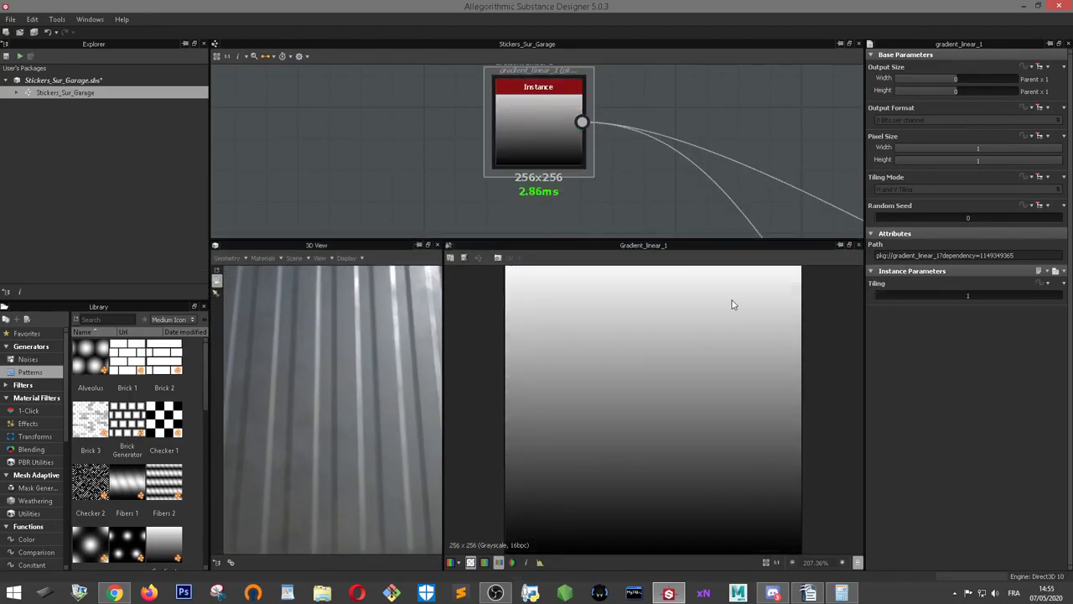
scroll(638, 364, "down", 1)
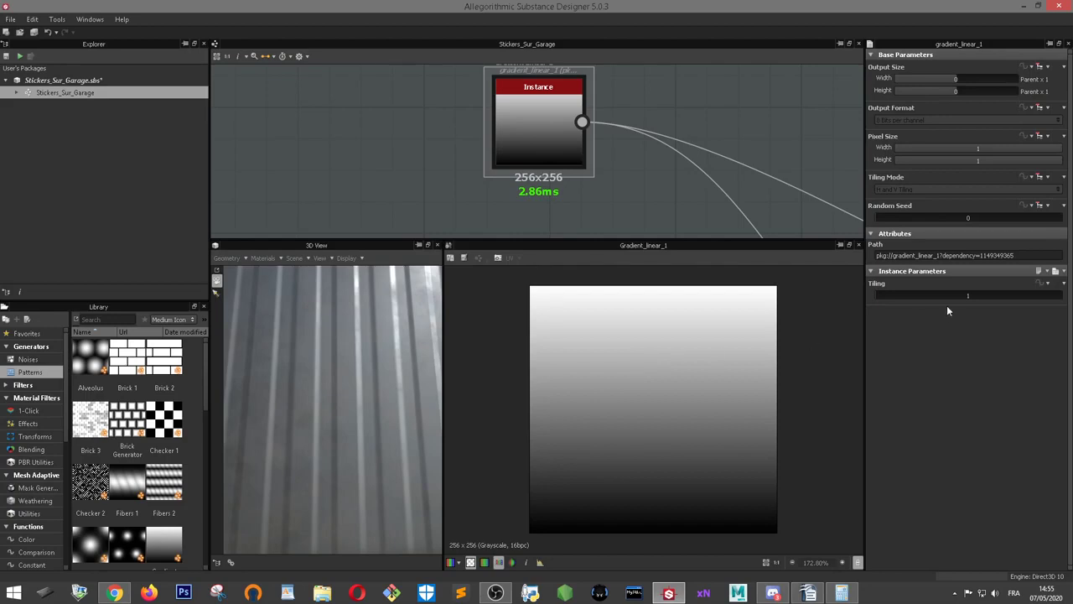
left_click_drag(955, 297, 970, 297)
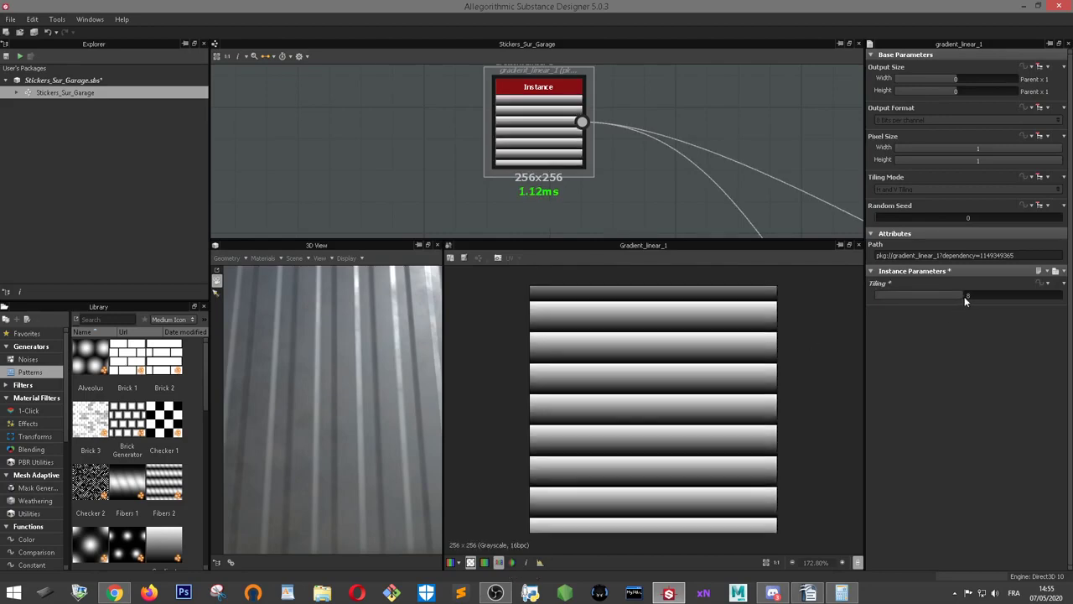
scroll(733, 186, "down", 3)
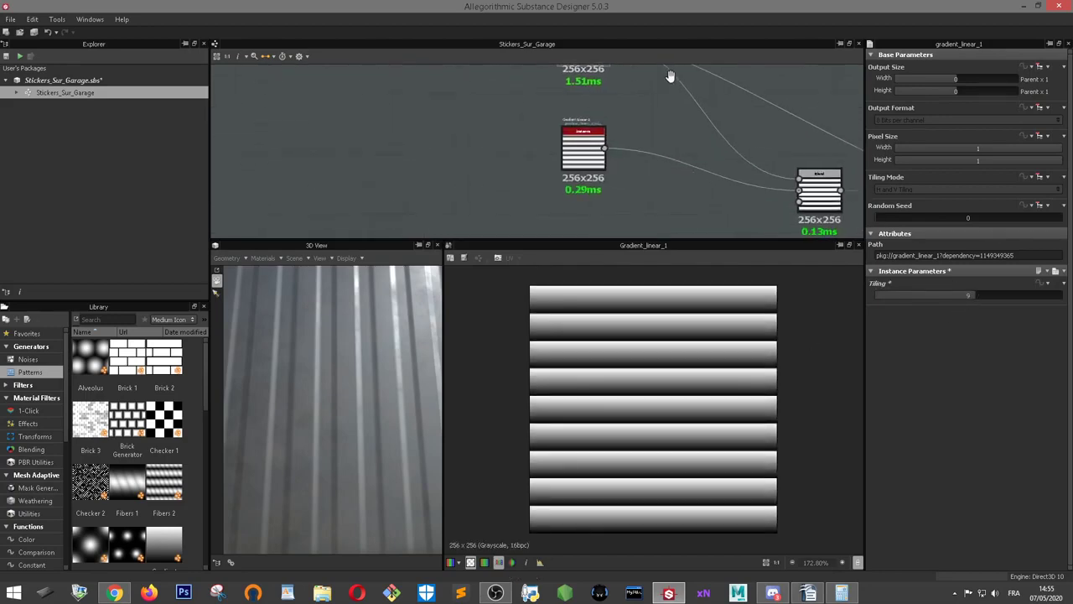
mouse_move(733, 186)
middle_mouse_down()
mouse_move(692, 146)
mouse_move(612, 183)
middle_mouse_up()
scroll(693, 147, "up", 1)
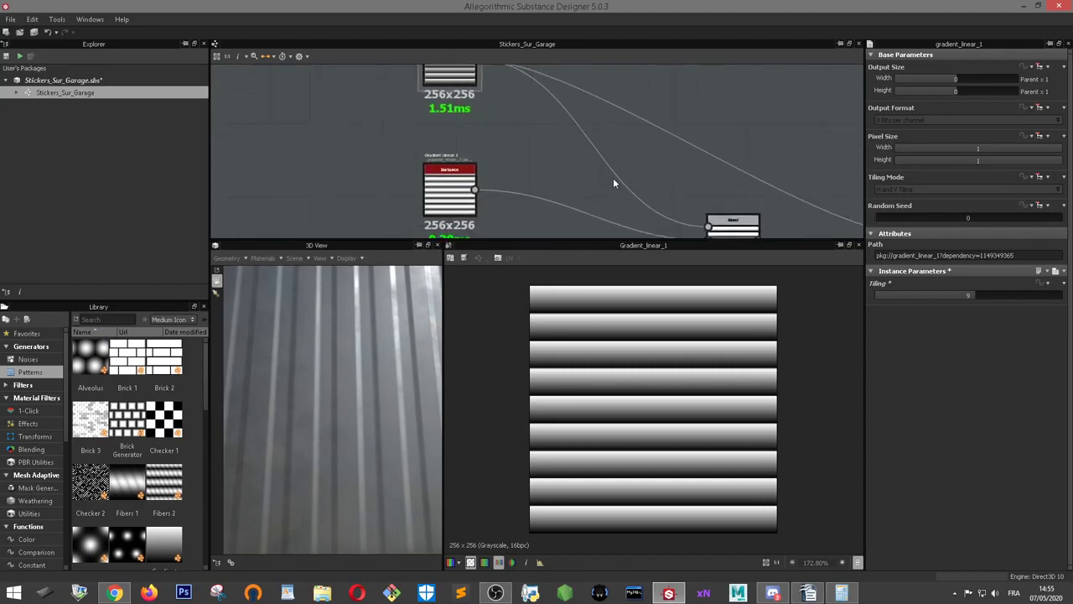
scroll(159, 512, "down", 6)
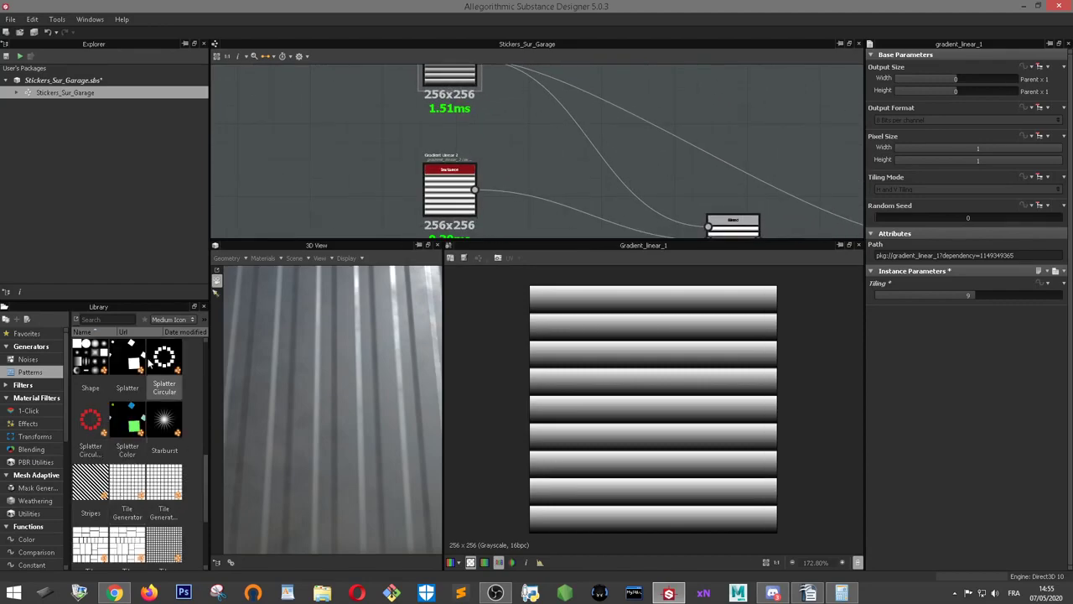
scroll(161, 398, "up", 3)
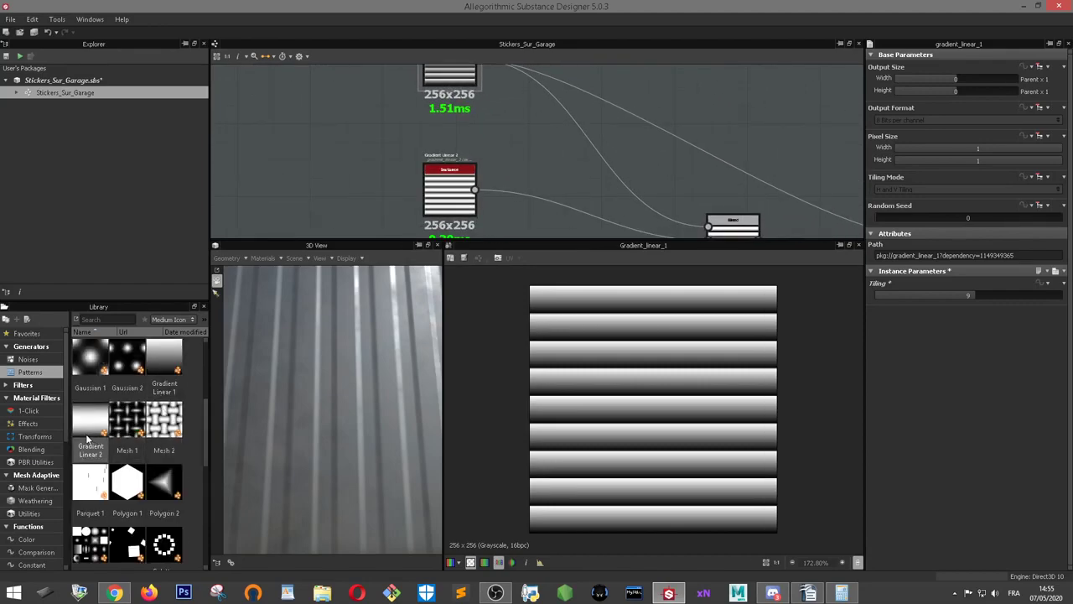
- Replace the second gradient with Gradient Linear 2 and set its tiling to 9
left_click_drag(84, 414, 449, 187)
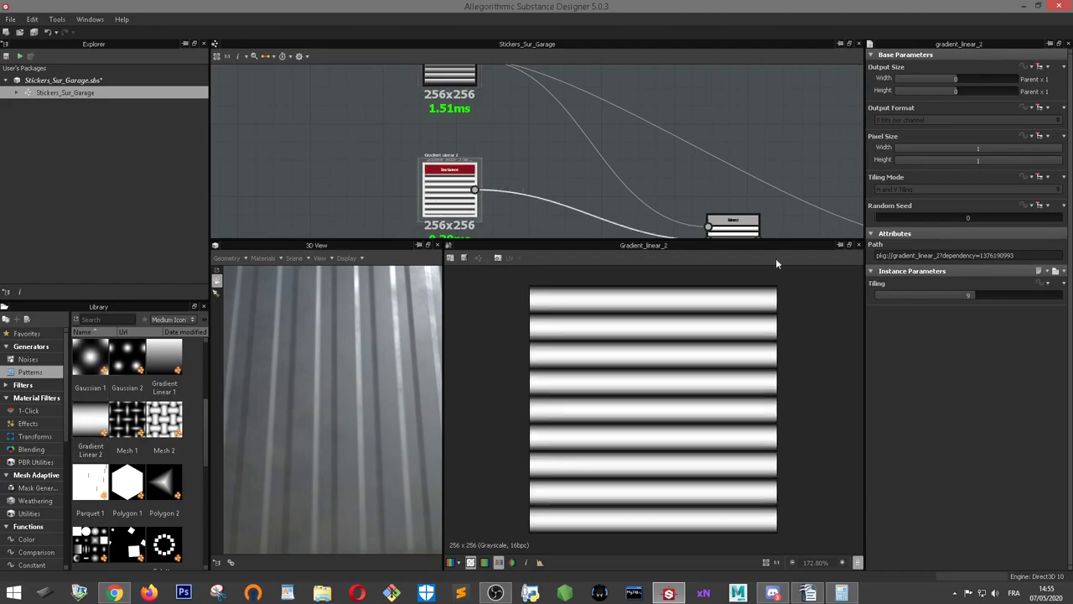
left_click_drag(986, 289, 885, 293)
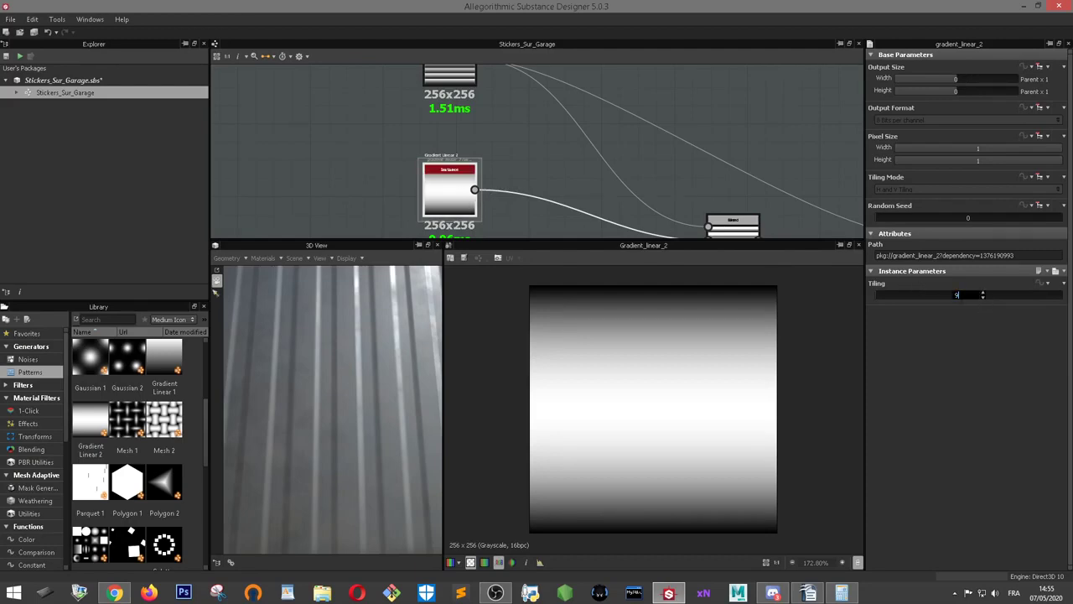
key("Return")
scroll(312, 190, "down", 3)
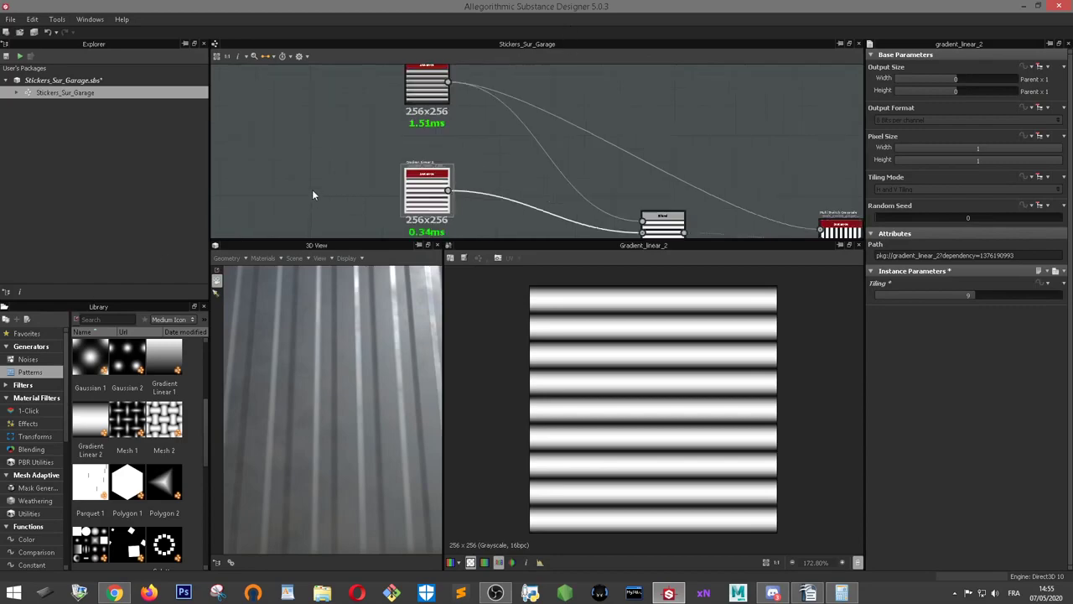
scroll(310, 182, "down", 2)
scroll(376, 102, "up", 5)
scroll(461, 106, "up", 1)
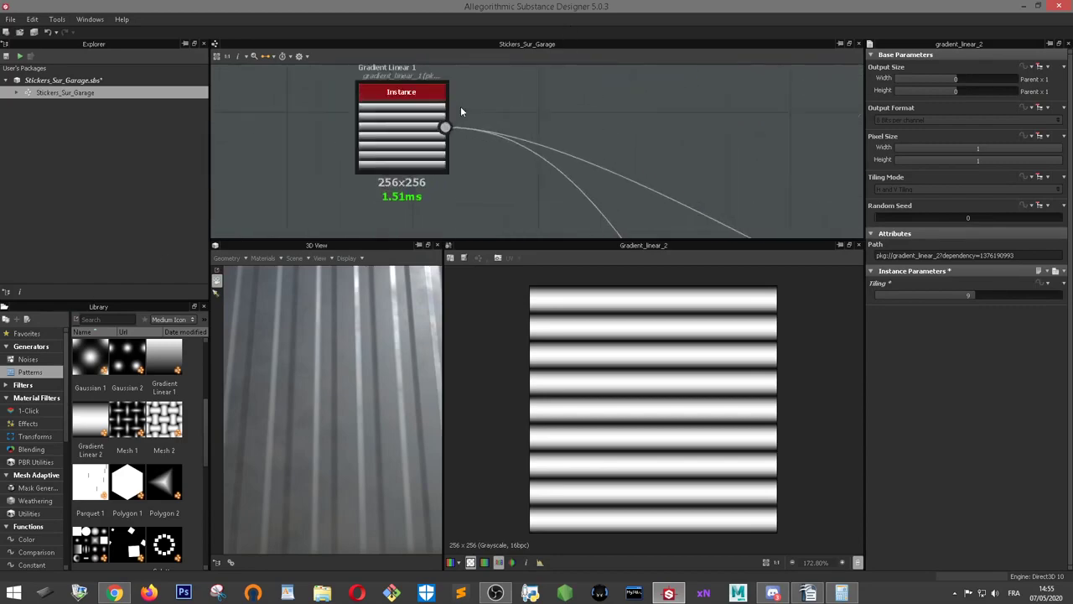
scroll(462, 136, "down", 2)
scroll(471, 78, "down", 2)
scroll(456, 104, "up", 3)
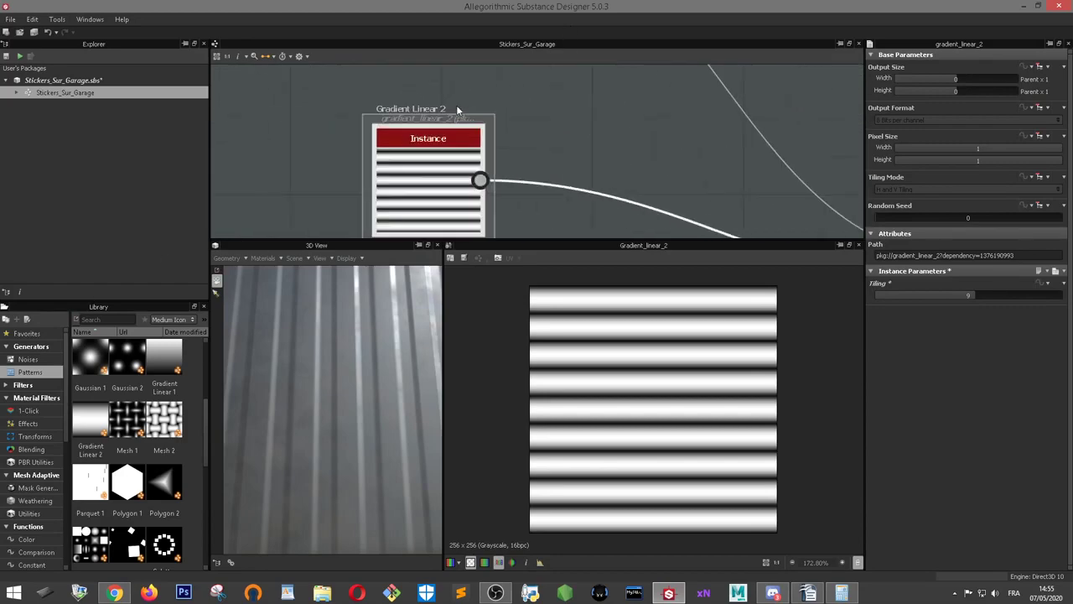
scroll(413, 155, "up", 1)
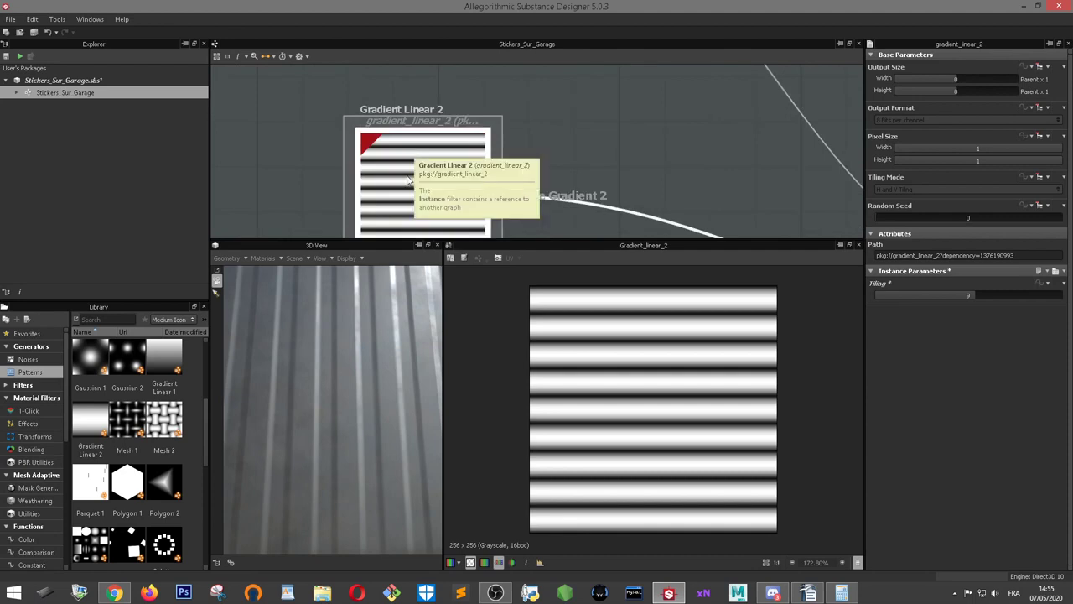
scroll(408, 179, "down", 2)
scroll(419, 181, "down", 2)
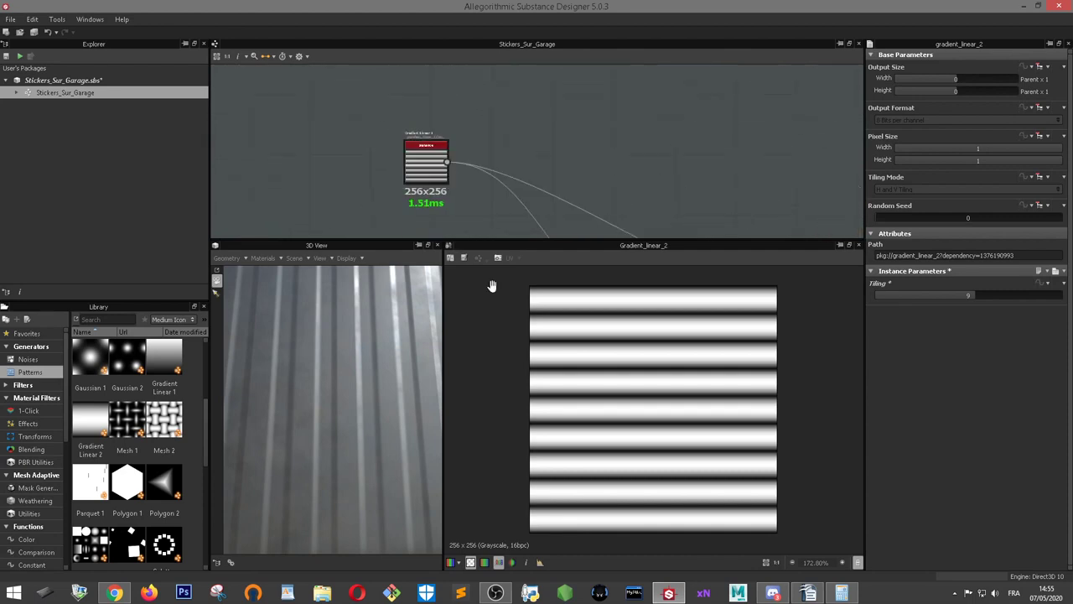
- Inspect Gradient Linear 1's settings, then zoom in close on Gradient Linear 2
middle_click_drag(485, 196, 479, 224)
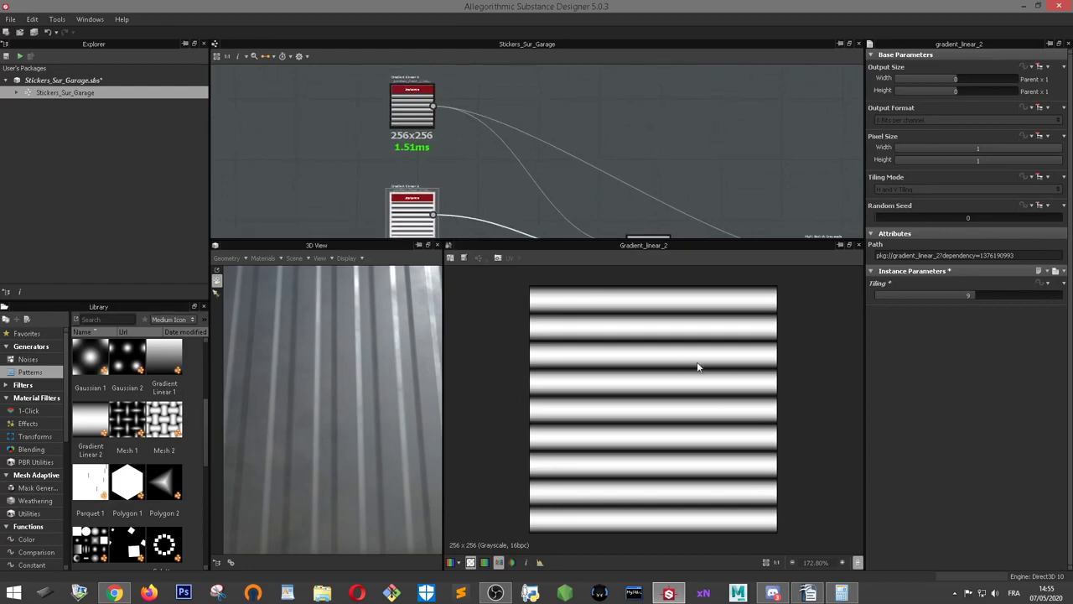
middle_click_drag(515, 163, 545, 156)
left_click(447, 113)
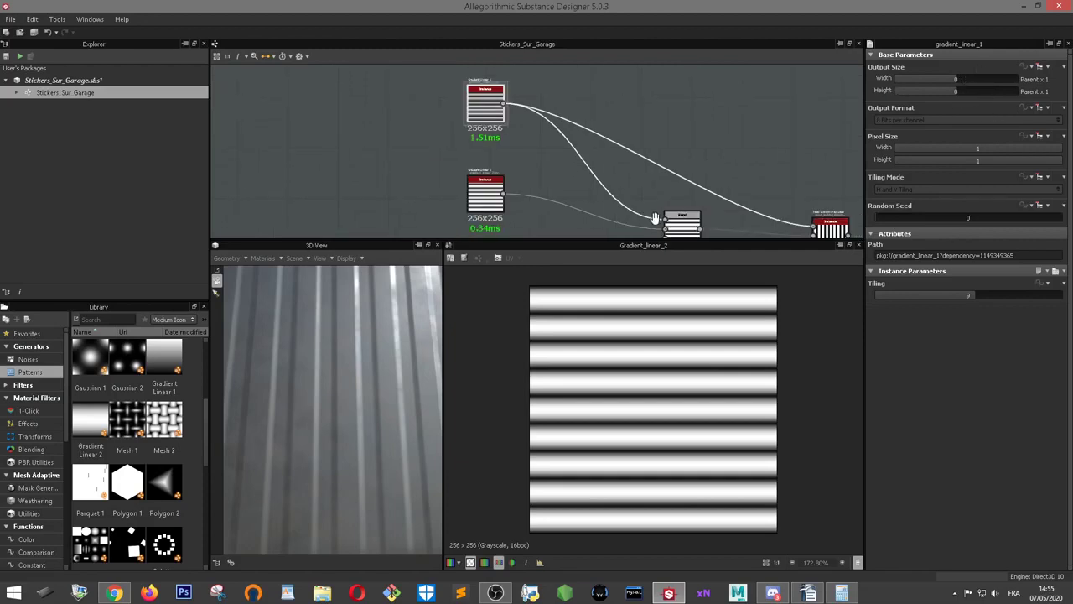
middle_click_drag(838, 201, 686, 206)
scroll(630, 156, "down", 2)
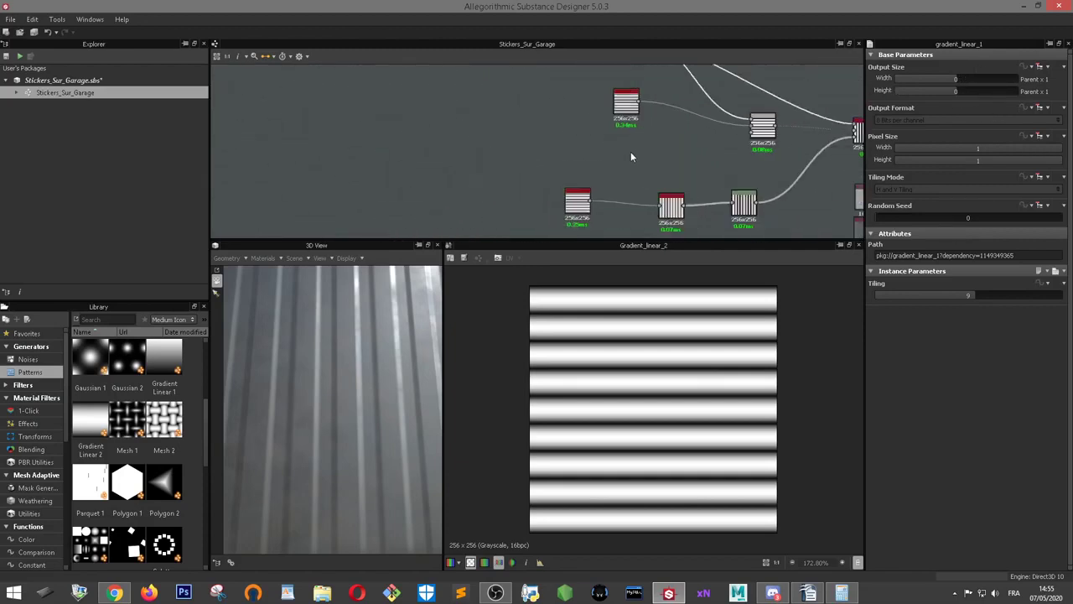
middle_click_drag(612, 187, 532, 158)
mouse_move(590, 126)
middle_mouse_down()
mouse_move(591, 195)
mouse_move(663, 199)
middle_mouse_up()
scroll(589, 192, "up", 3)
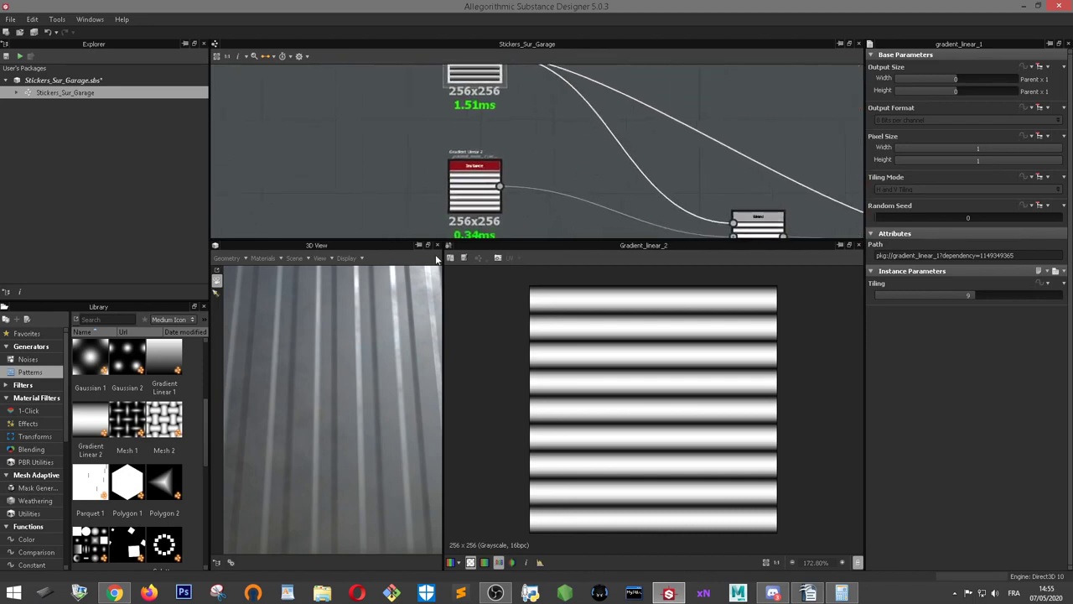
- Compare the outputs of Gradient Linear 2 and Gradient Linear 1 feeding the Blend node
left_click(474, 189)
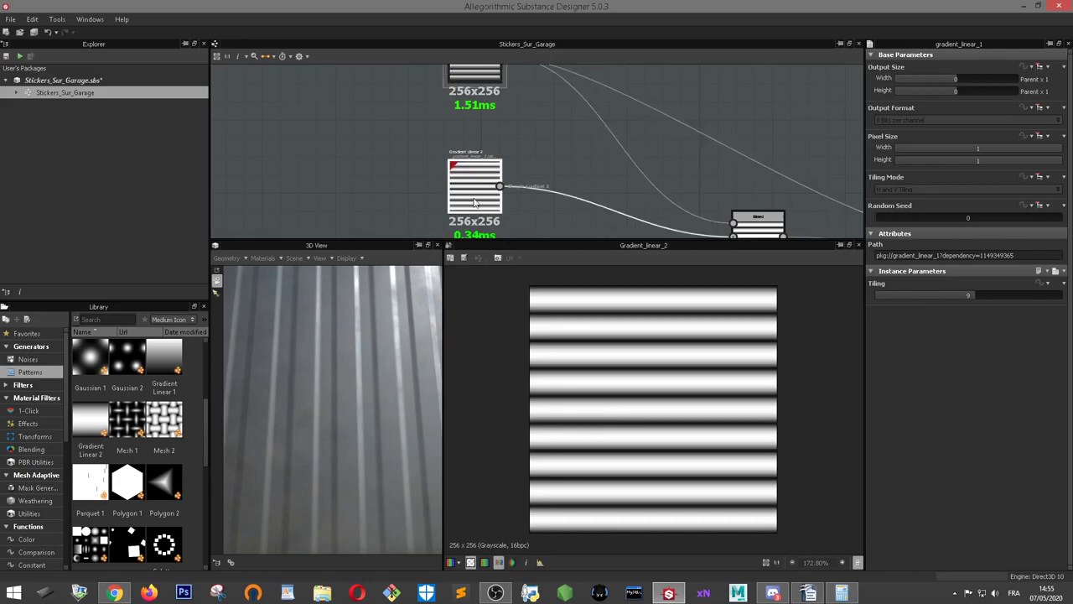
left_click(471, 108)
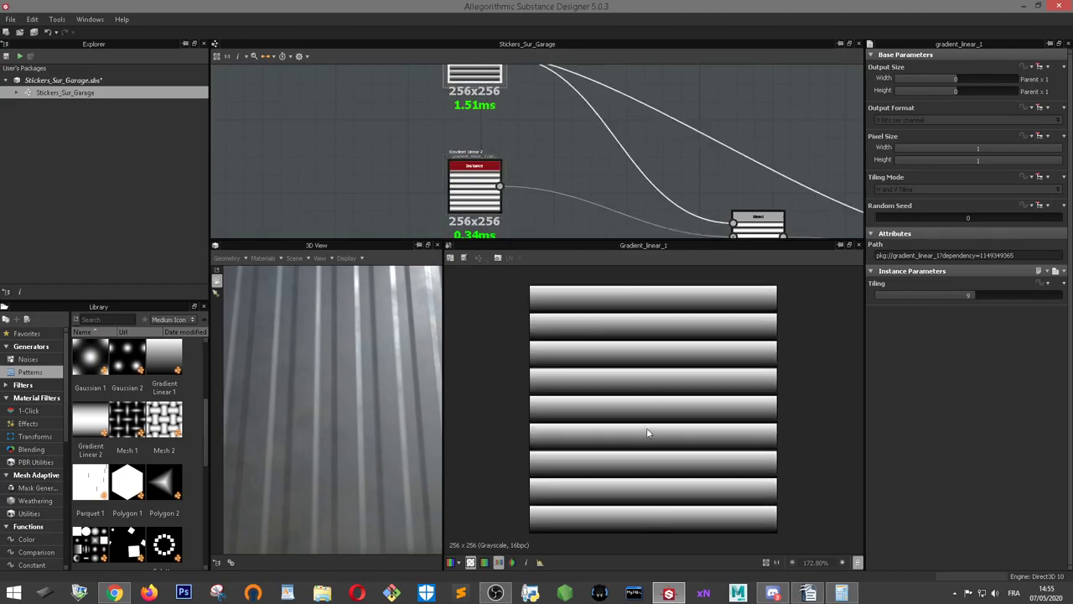
scroll(645, 205, "down", 1)
middle_click_drag(634, 181, 622, 150)
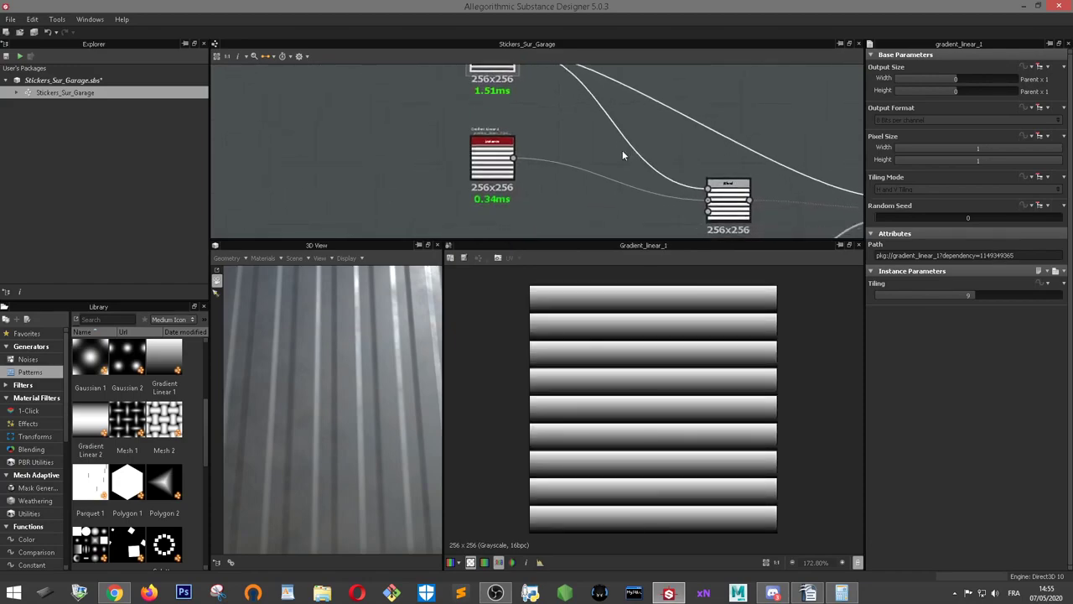
scroll(390, 367, "down", 2)
scroll(367, 361, "up", 1)
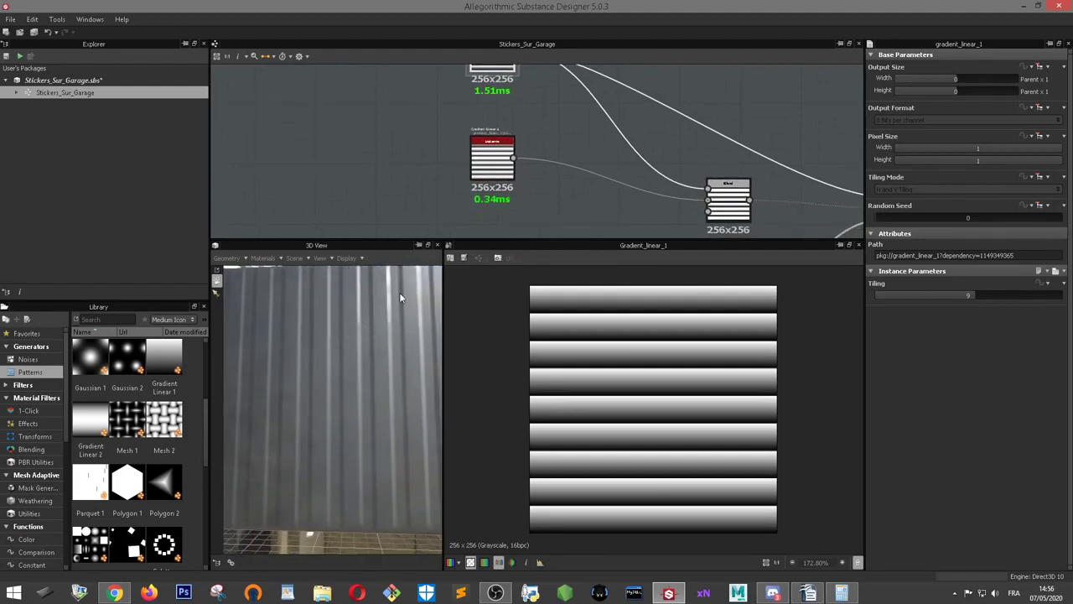
middle_click_drag(643, 230, 599, 149)
scroll(586, 179, "up", 2)
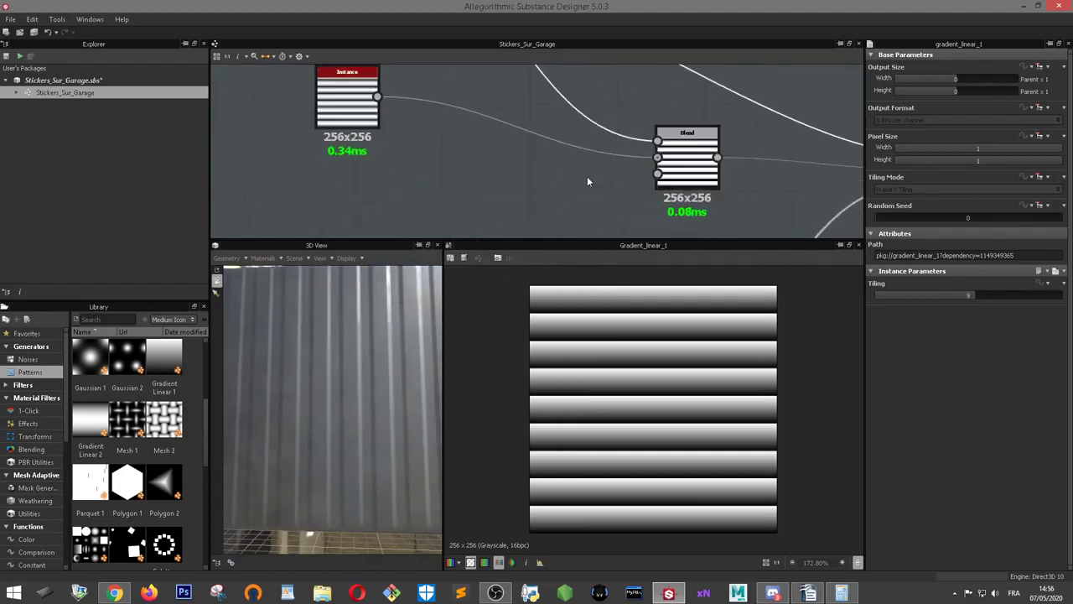
- Preview the Blend node's output and add a Blend node from the node list
double_click(679, 158)
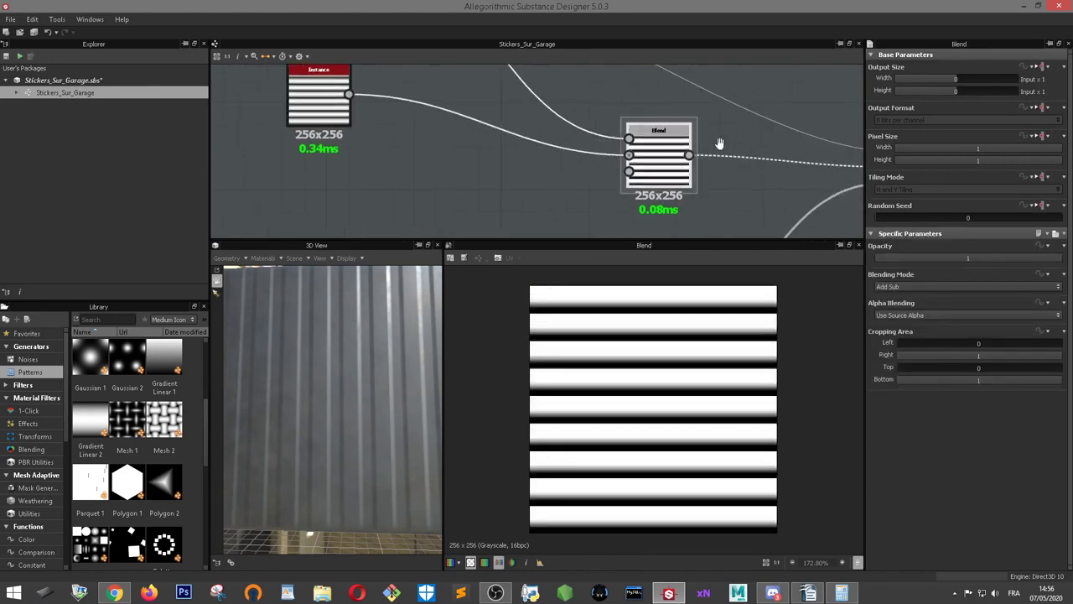
mouse_move(679, 158)
middle_mouse_down()
mouse_move(591, 101)
mouse_move(652, 115)
middle_mouse_up()
right_click(360, 153)
mouse_move(403, 160)
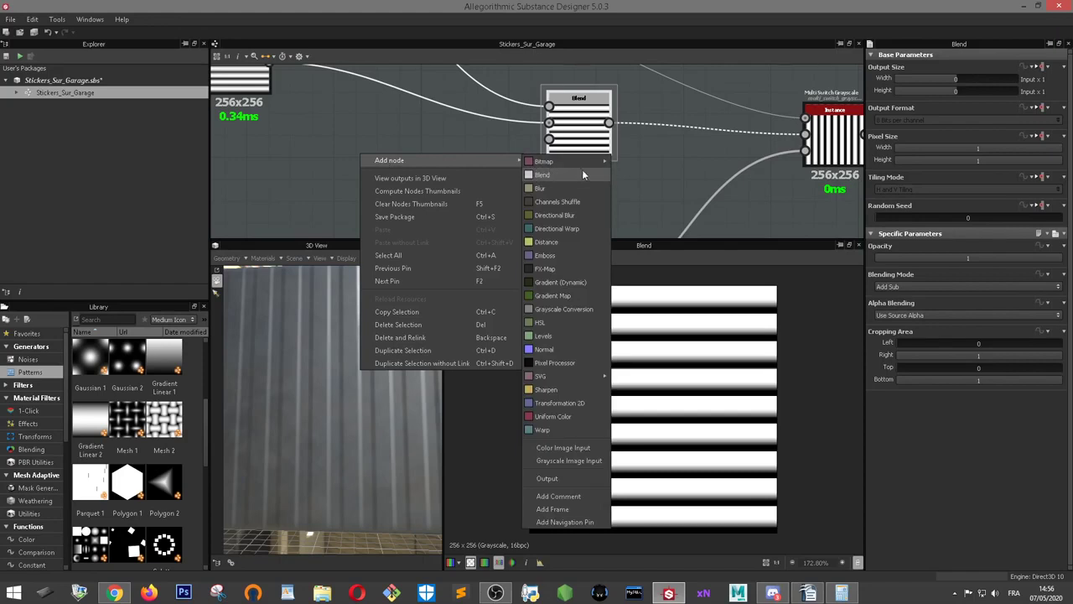
left_click(583, 174)
mouse_move(364, 129)
middle_mouse_down()
mouse_move(437, 224)
mouse_move(386, 168)
middle_mouse_up()
- Preview Gradient Linear 1, Gradient Linear 2, then the Blend node's Add Sub result
double_click(369, 108)
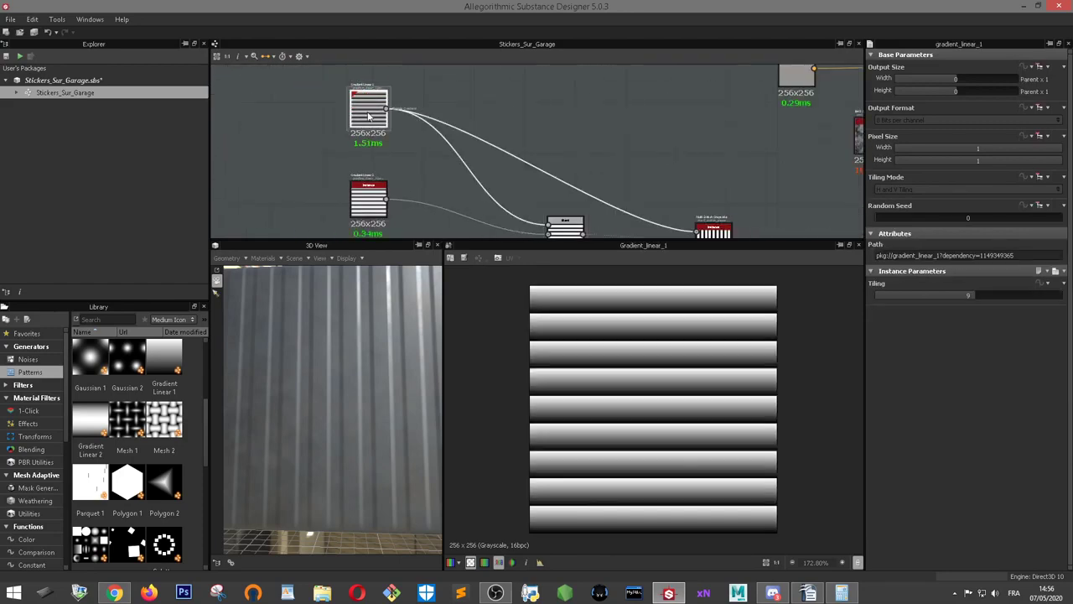
double_click(373, 205)
middle_click_drag(474, 208, 565, 163)
scroll(546, 173, "up", 1)
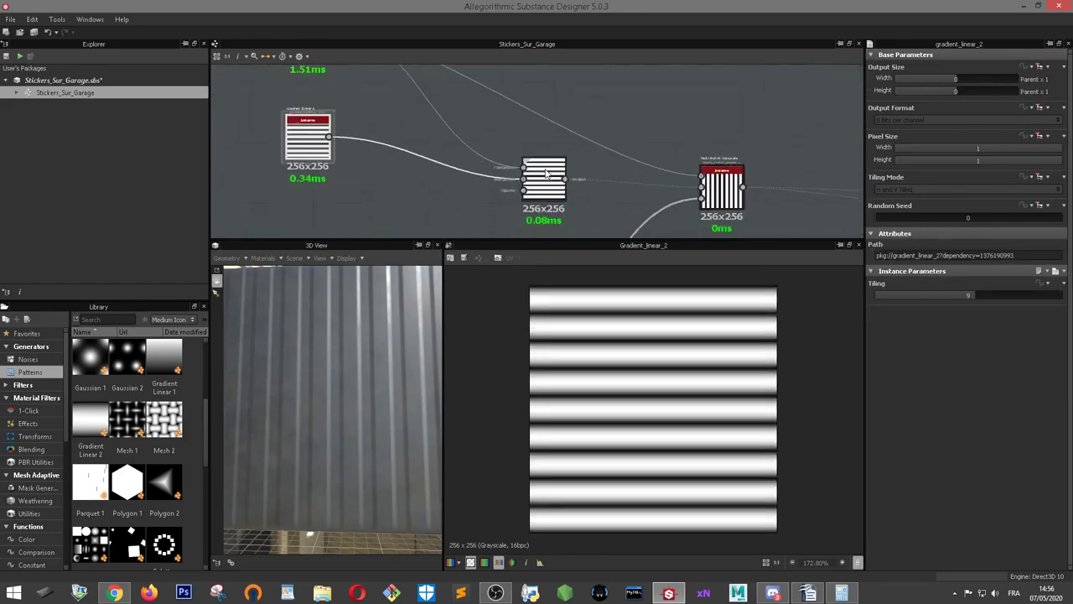
double_click(546, 173)
middle_click_drag(479, 222, 570, 146)
scroll(582, 104, "up", 1)
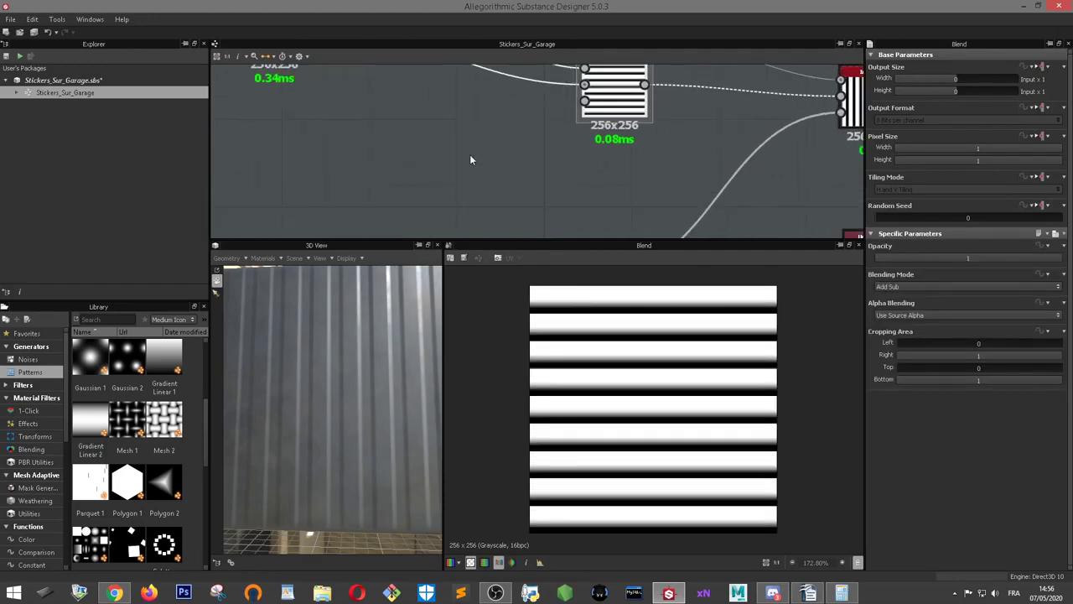
- Frame both gradient inputs and the stripe Blend node together in the graph
mouse_move(516, 175)
middle_mouse_down()
mouse_move(501, 220)
mouse_move(536, 302)
middle_mouse_up()
scroll(535, 302, "down", 2)
scroll(487, 184, "down", 1)
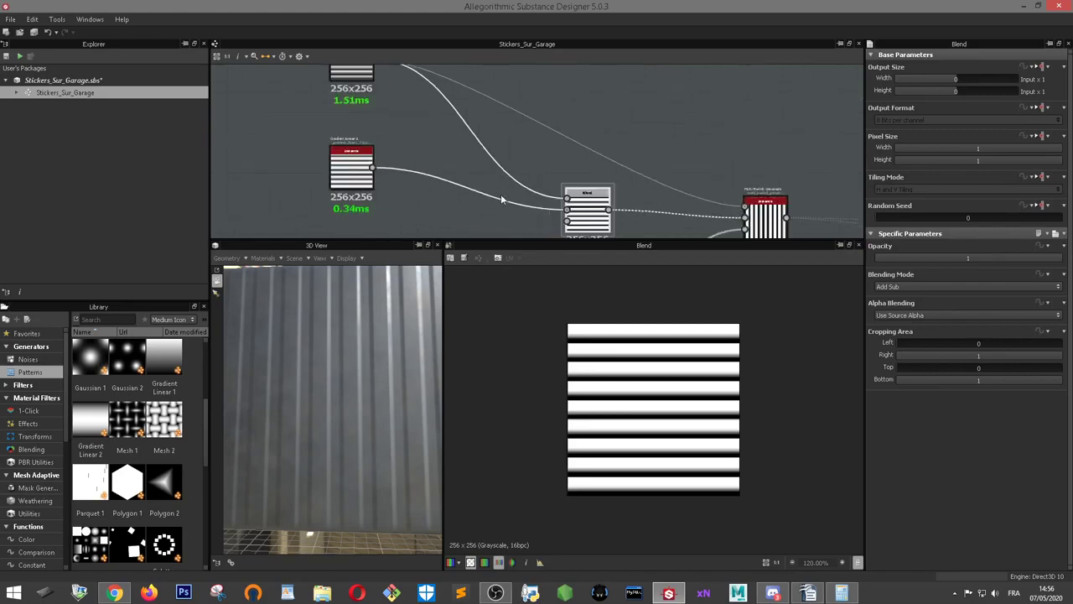
middle_click_drag(590, 212, 558, 195)
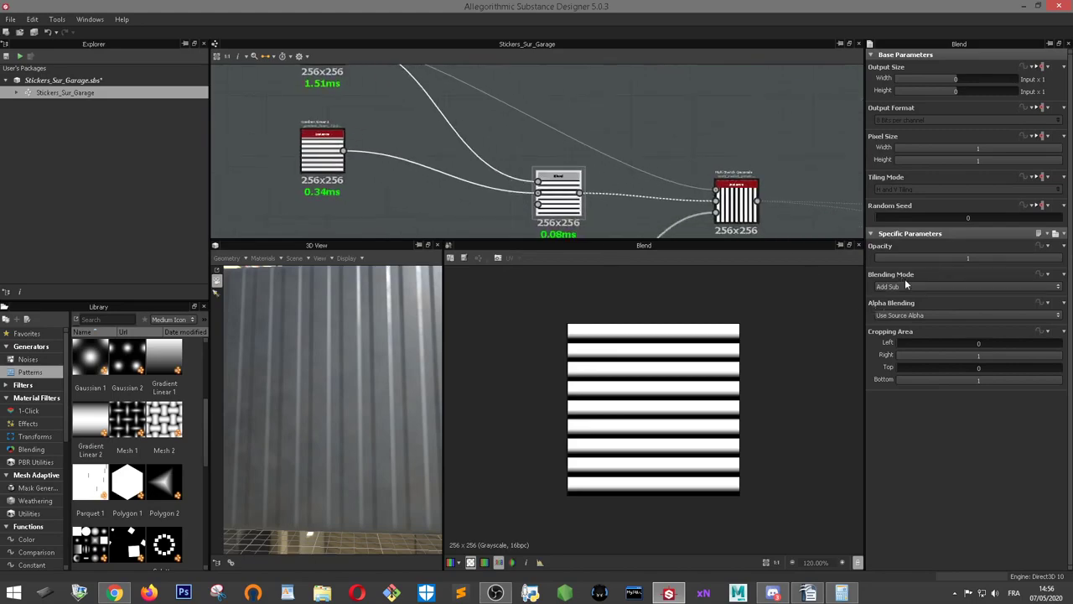
scroll(659, 352, "up", 4)
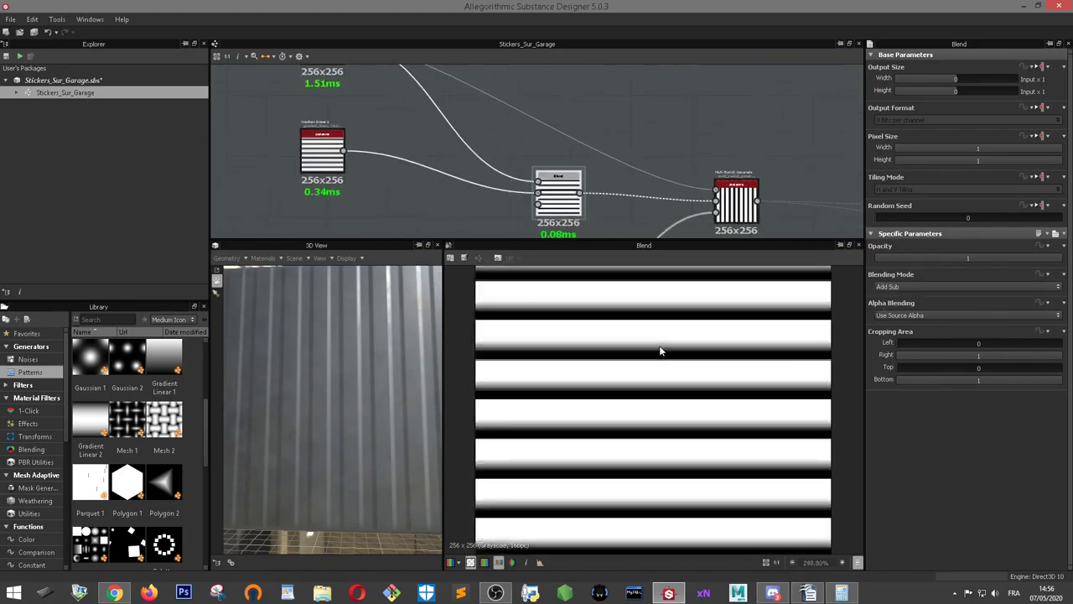
scroll(528, 342, "down", 3)
scroll(532, 341, "up", 2)
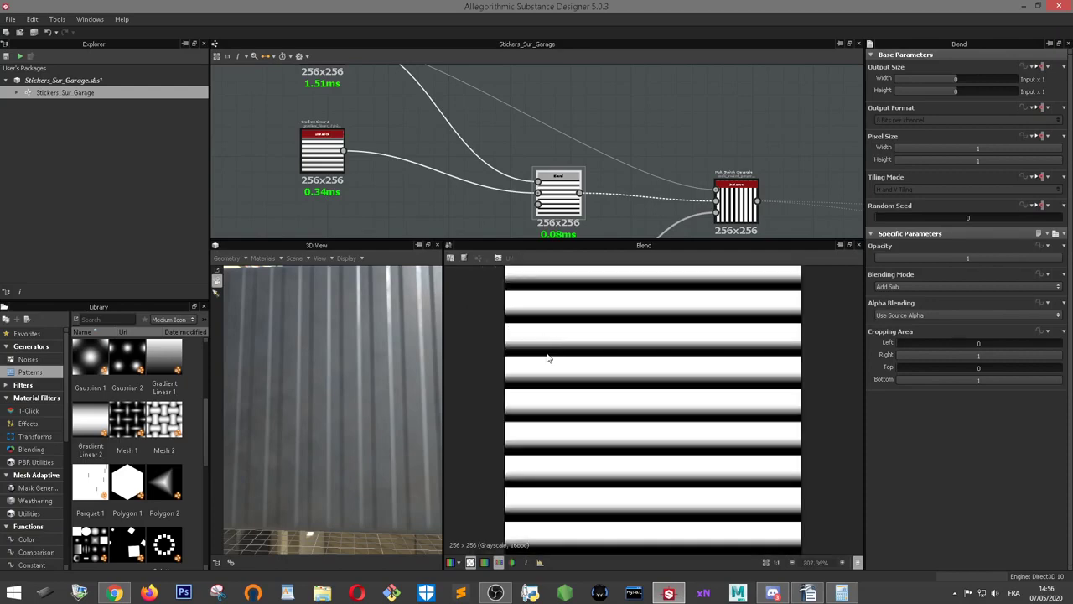
middle_click_drag(453, 151, 303, 131)
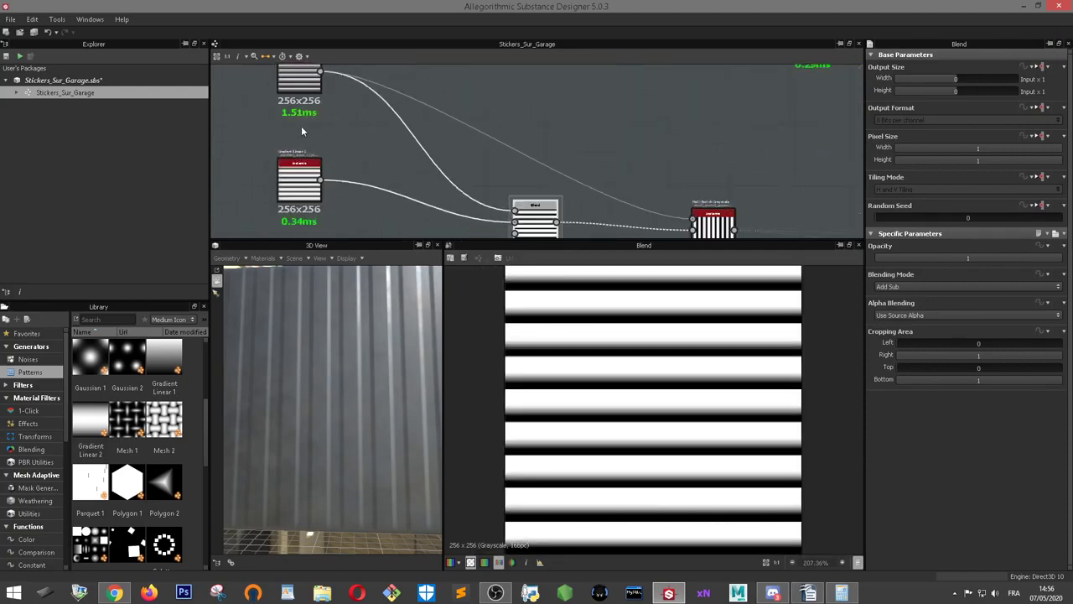
scroll(558, 362, "down", 1)
middle_click_drag(637, 201, 600, 129)
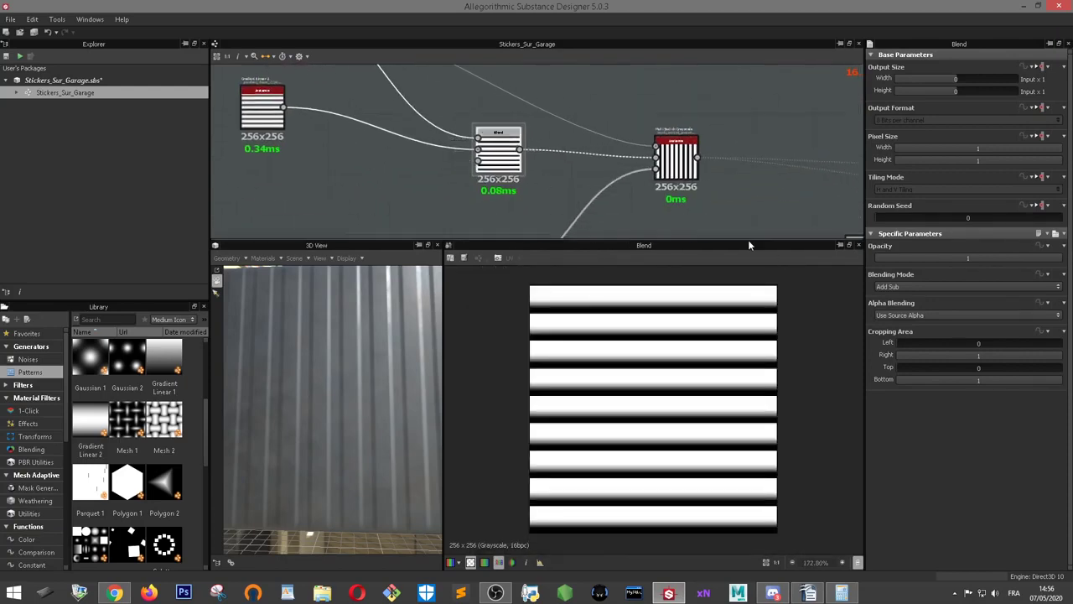
left_click(941, 286)
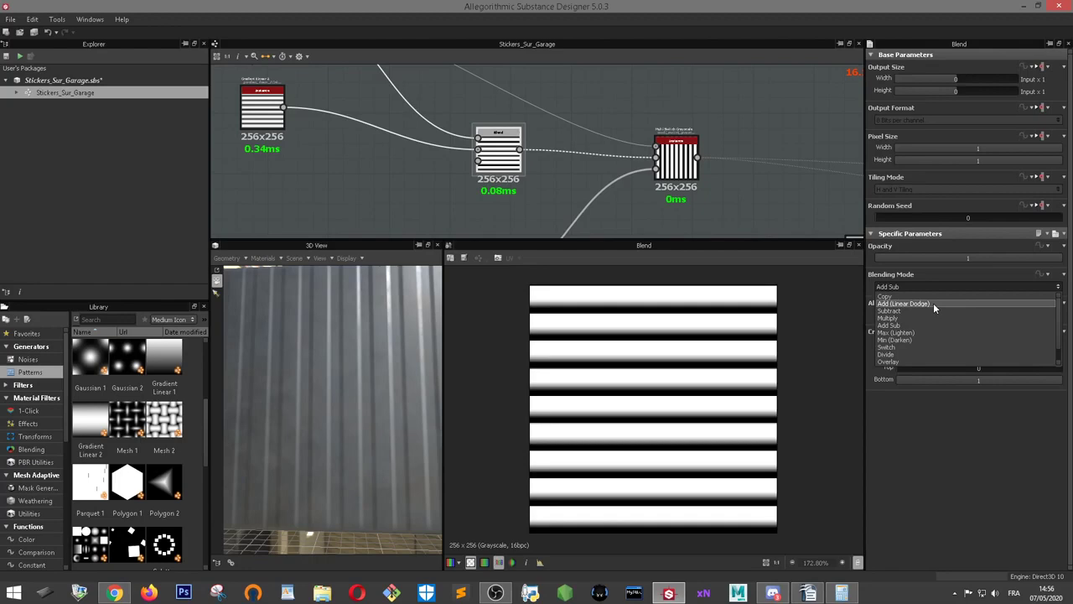
left_click(933, 302)
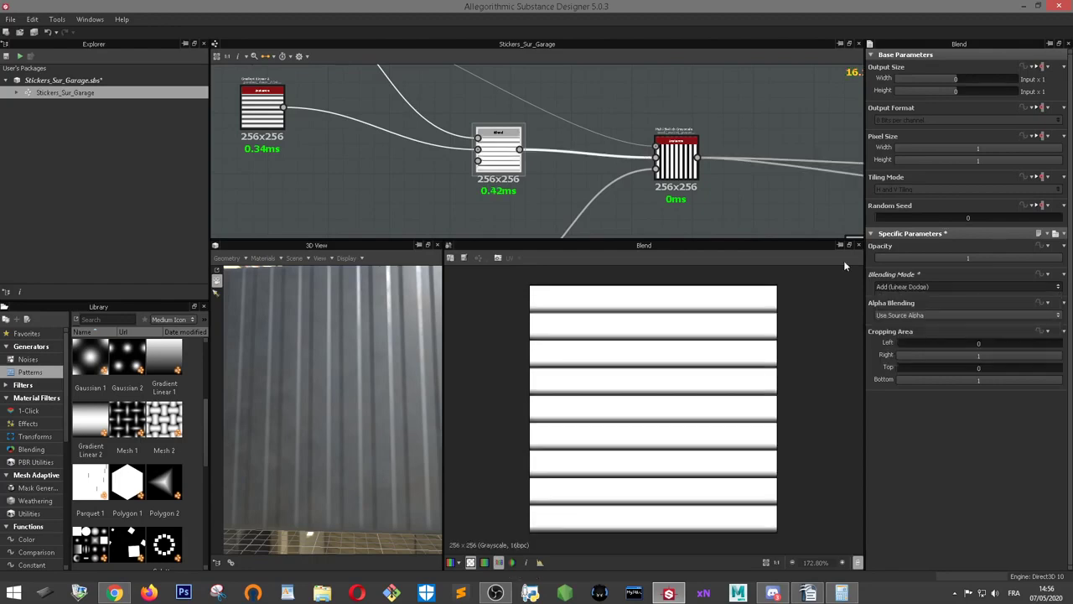
left_click(894, 287)
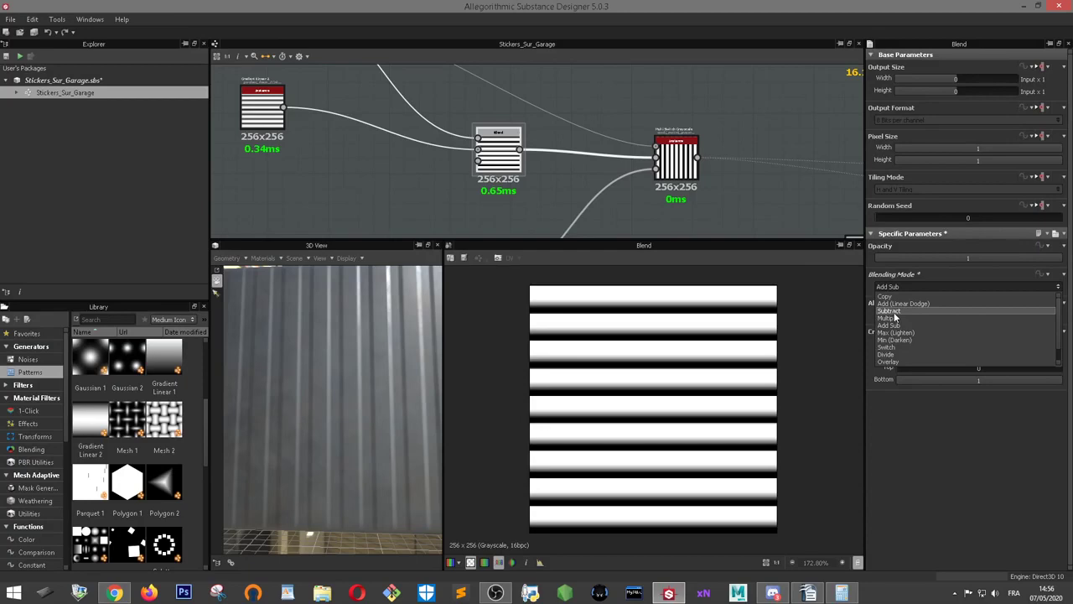
left_click(894, 311)
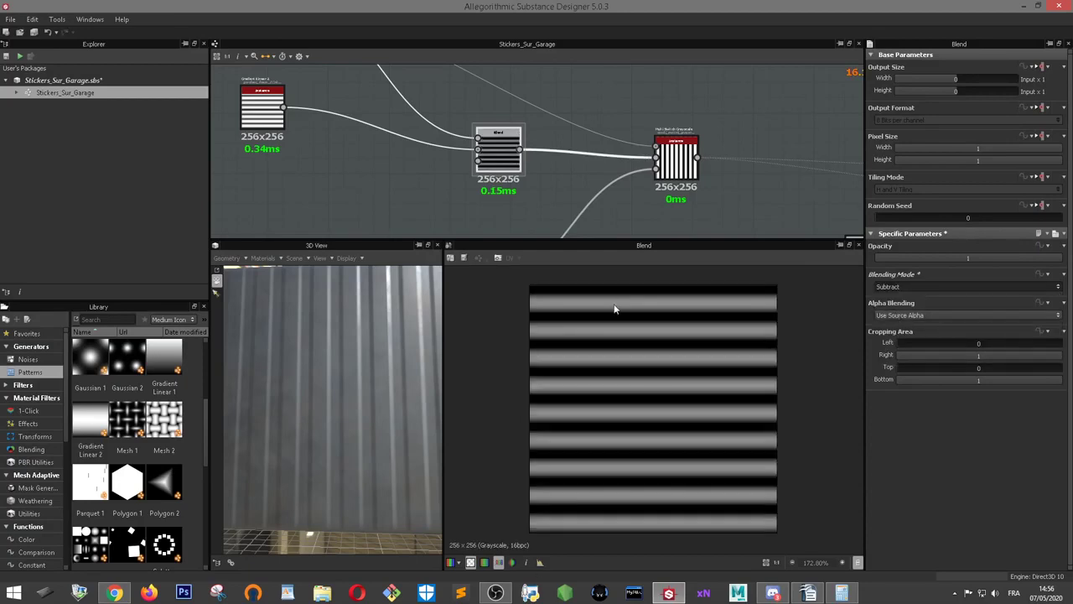
key("Down")
key("Down")
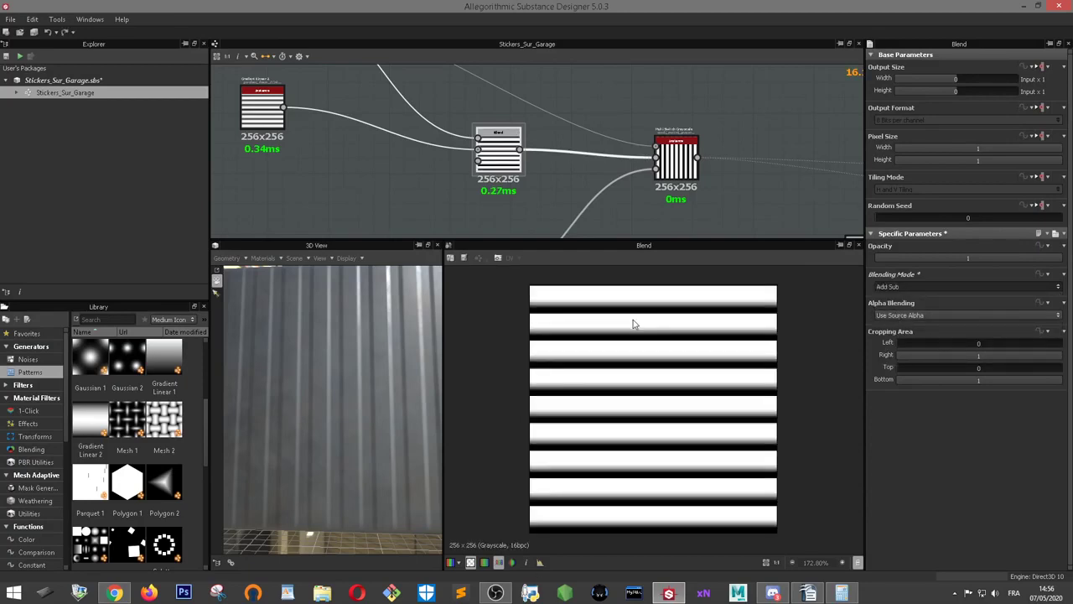
left_click(902, 287)
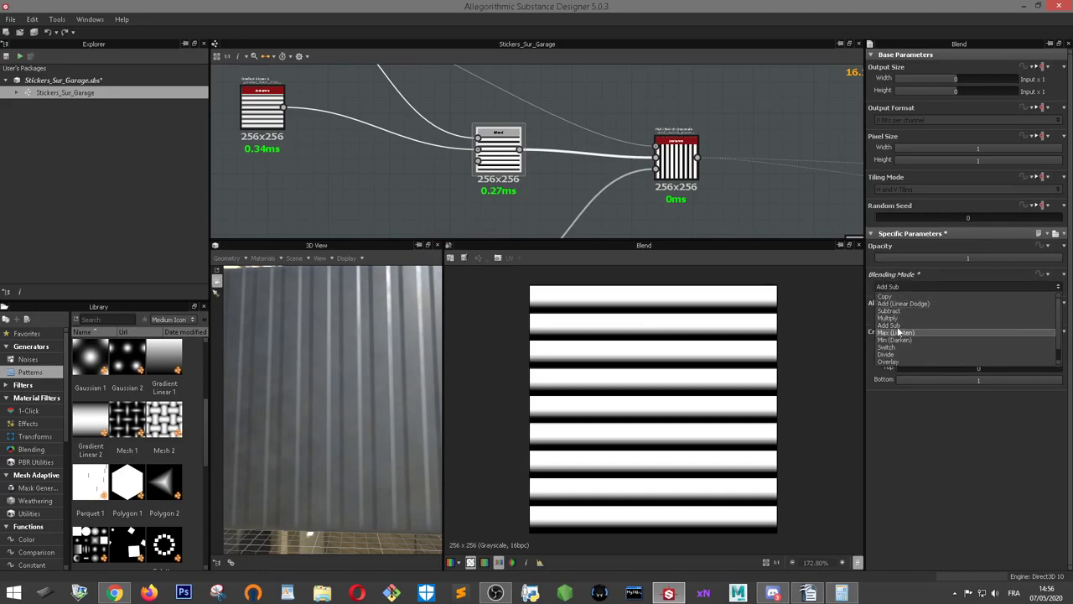
left_click(543, 180)
- Zoom and pan the graph to bring the colour nodes into view
scroll(536, 175, "down", 2)
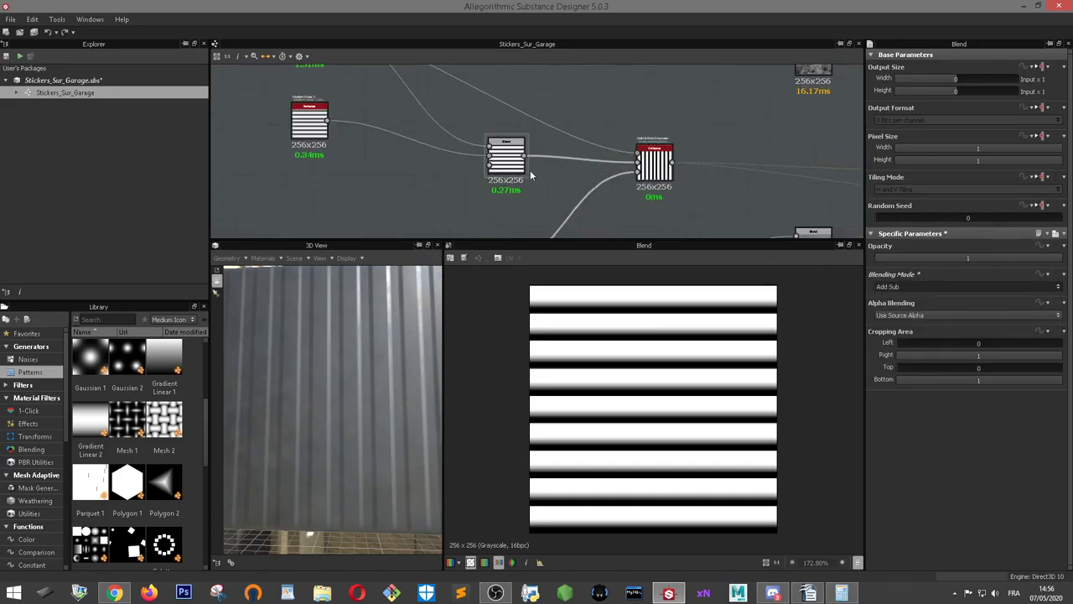
scroll(530, 170, "up", 2)
scroll(530, 176, "down", 3)
scroll(581, 186, "up", 1)
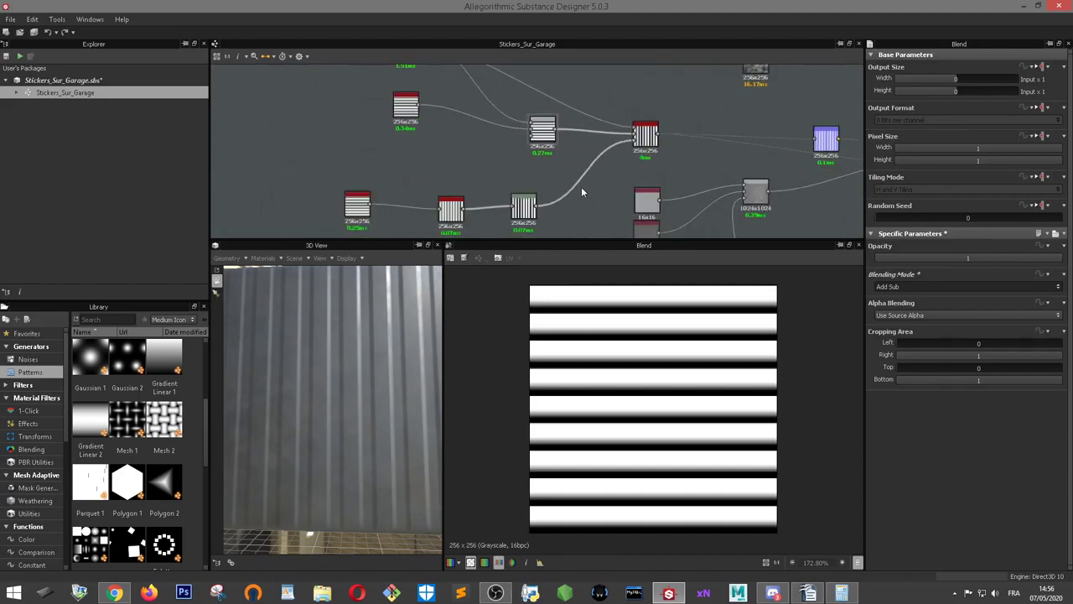
scroll(581, 186, "up", 2)
scroll(654, 227, "up", 1)
scroll(654, 233, "down", 3)
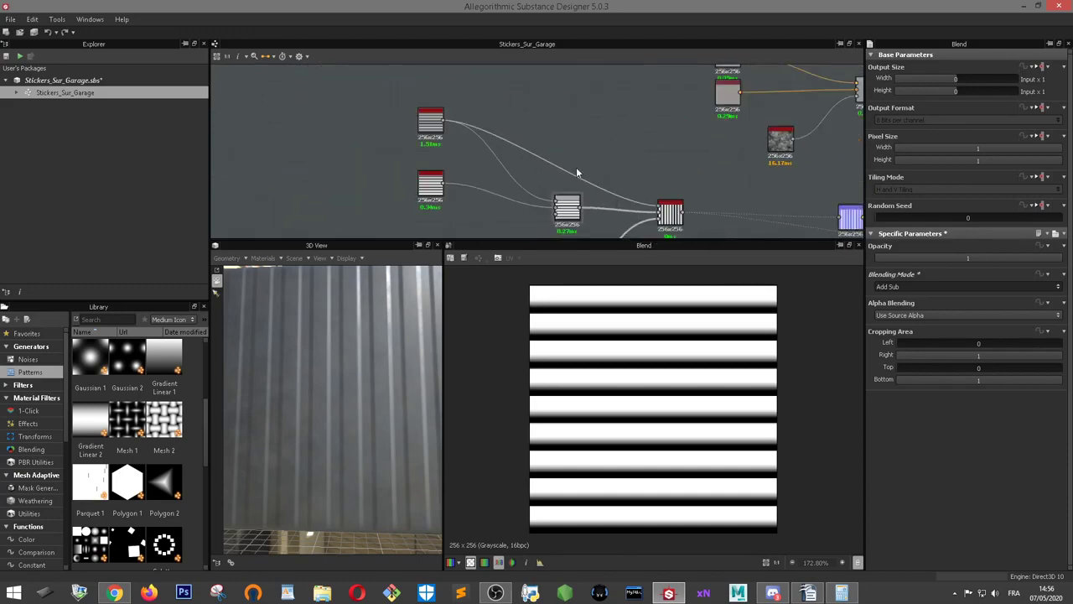
scroll(500, 131, "down", 1)
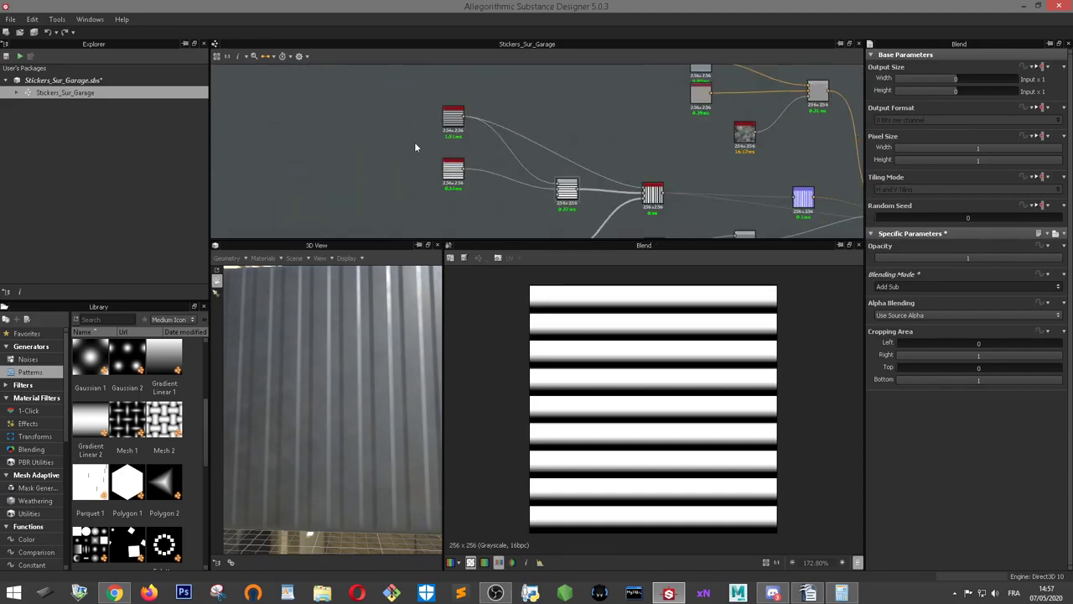
scroll(528, 167, "up", 4)
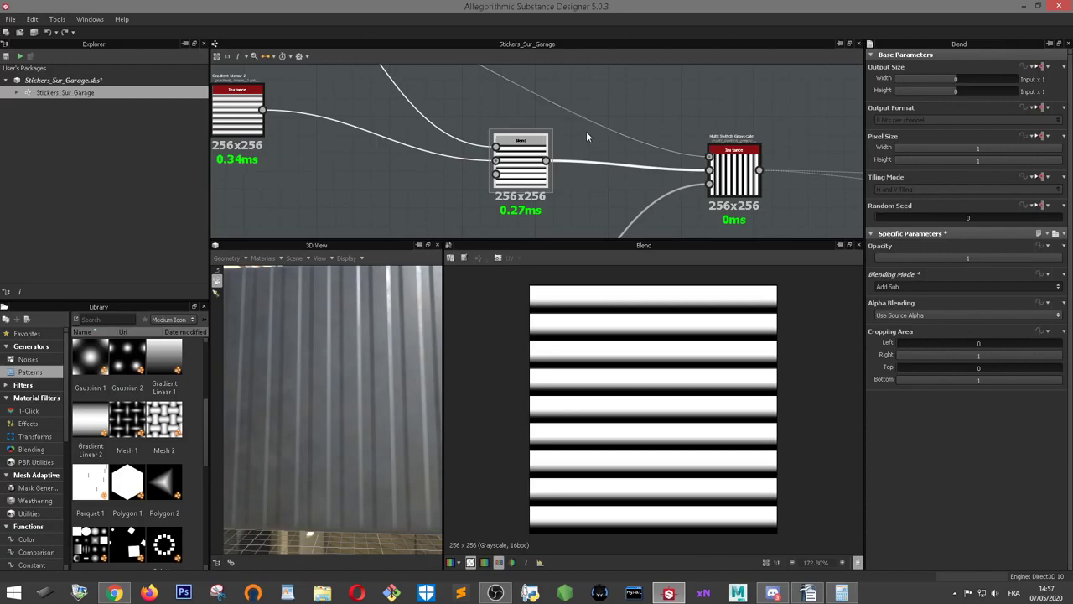
scroll(586, 132, "down", 2)
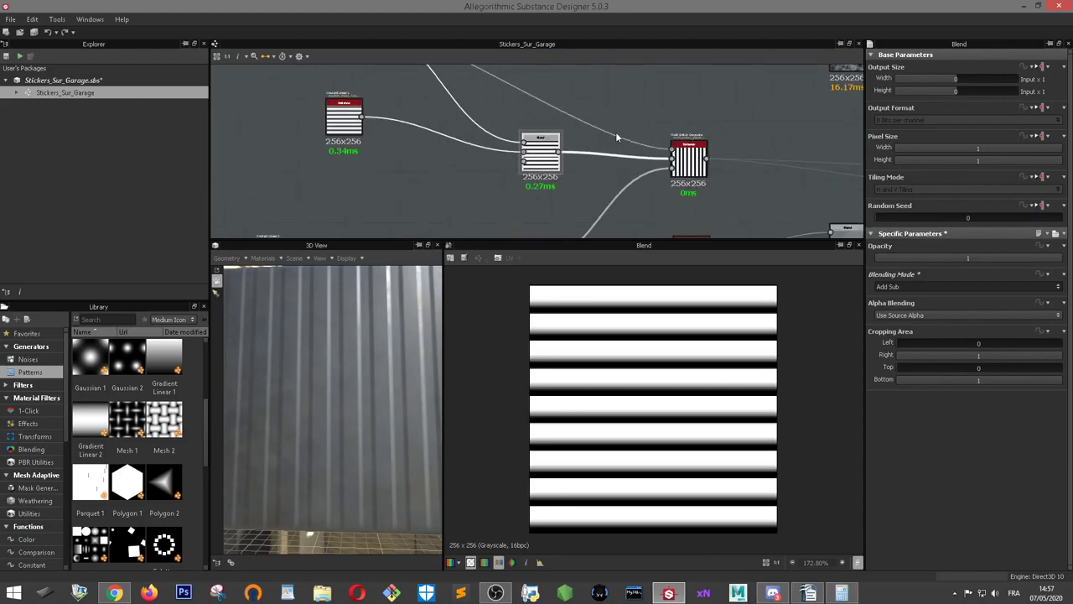
middle_click_drag(616, 131, 446, 227)
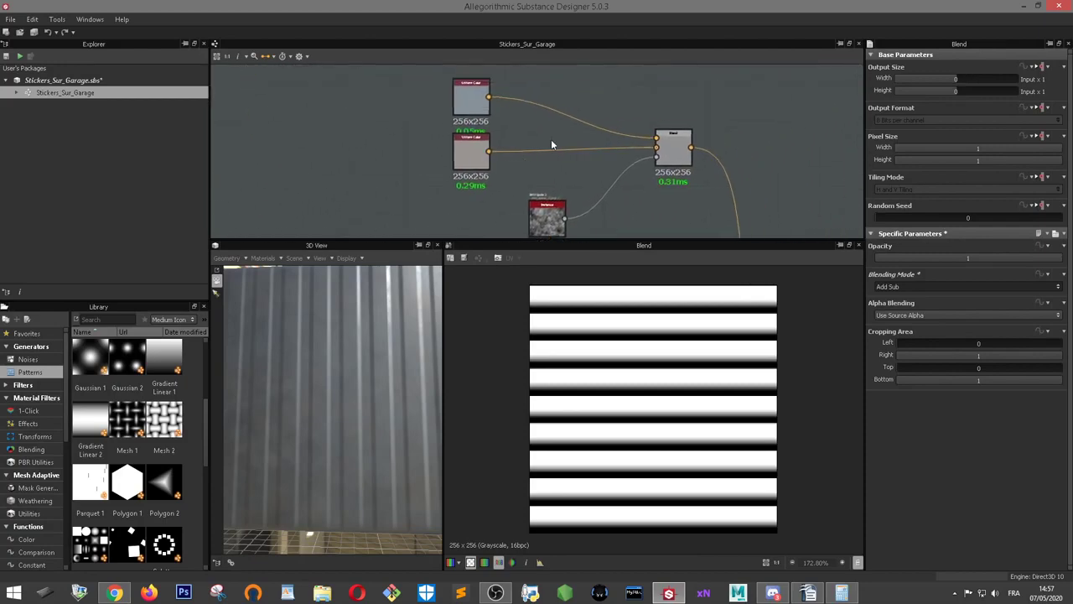
scroll(552, 146, "down", 2)
scroll(547, 141, "up", 2)
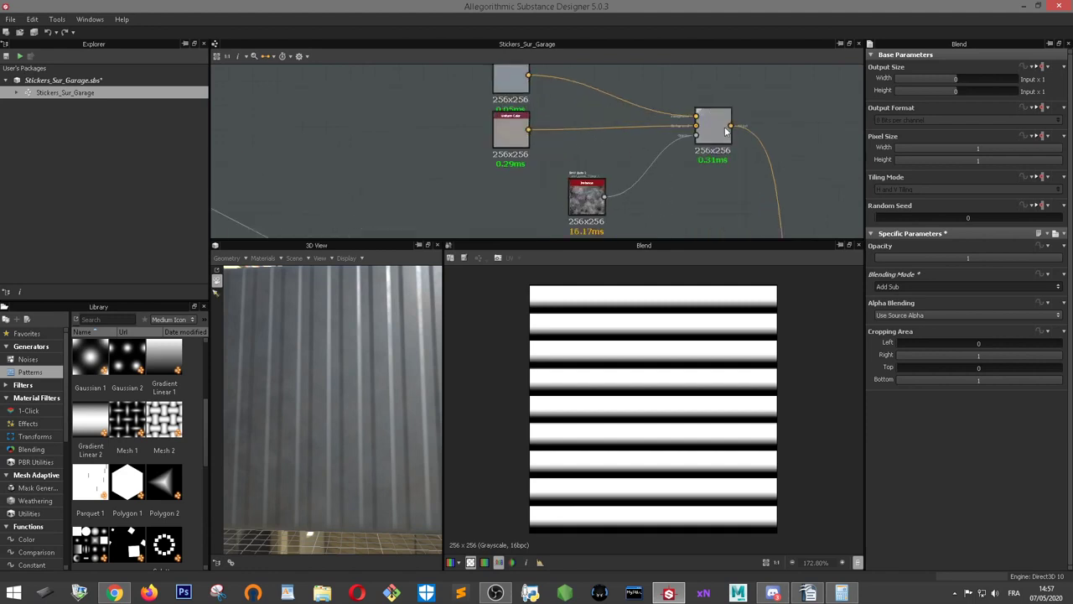
- Undo the last change to preview the grey colour Blend node's result
key("ctrl+z")
scroll(720, 126, "down", 3)
scroll(626, 168, "up", 4)
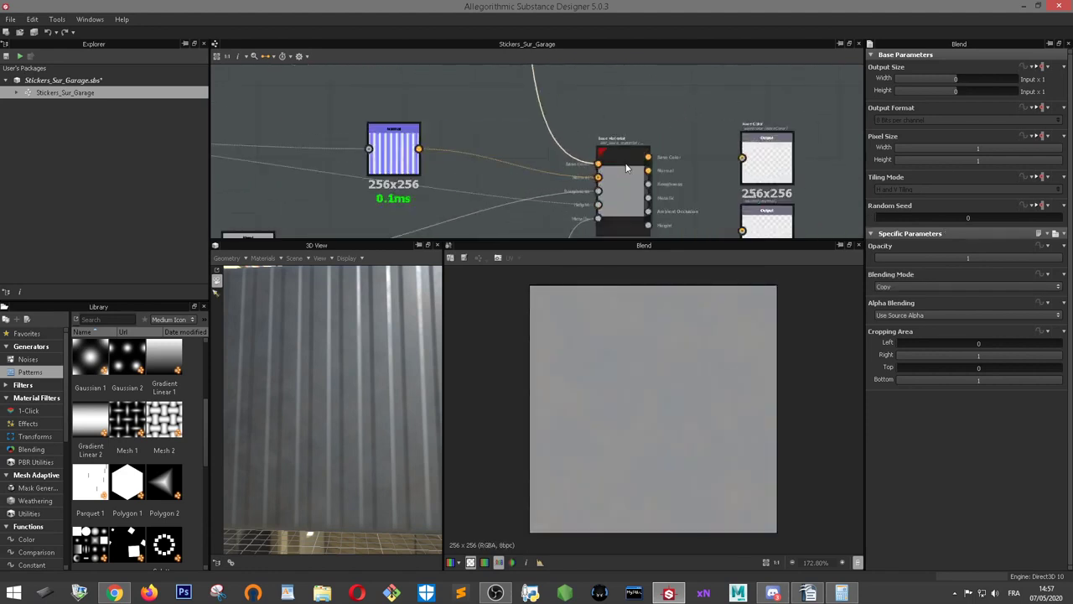
scroll(625, 168, "up", 3)
- Show the Base Material's parameters and orbit the 3D panel to an angled view
left_click(612, 194)
mouse_move(314, 359)
left_mouse_down()
mouse_move(336, 353)
mouse_move(302, 407)
left_mouse_up()
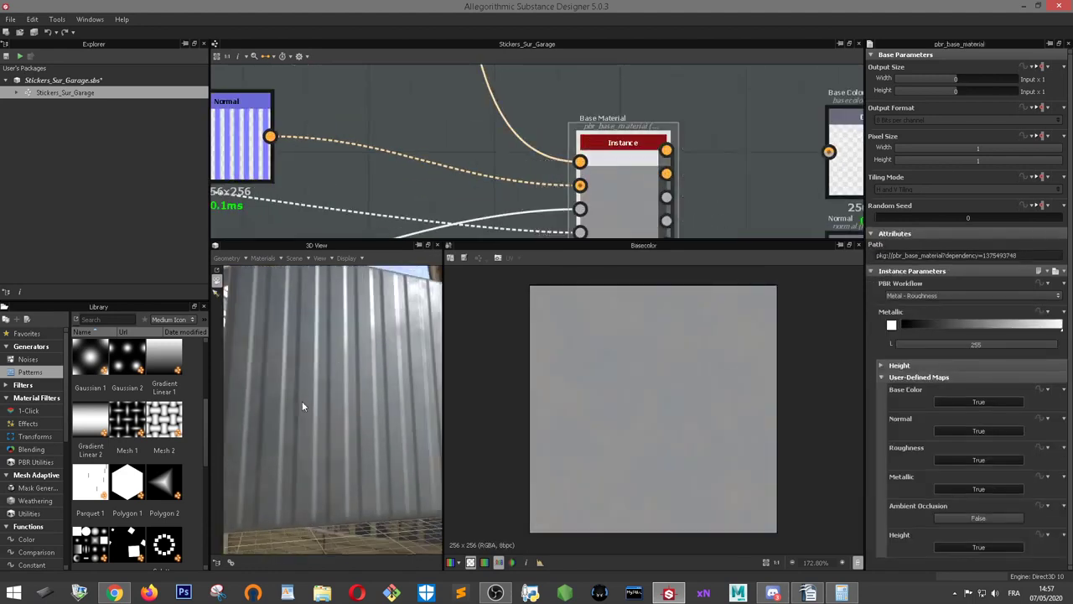
scroll(664, 392, "up", 1)
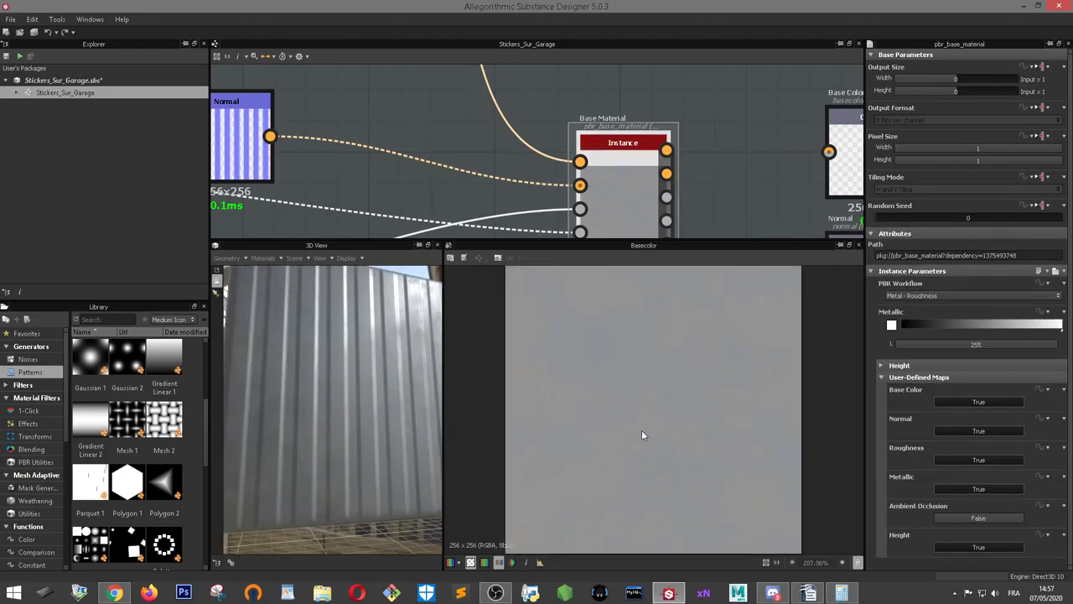
scroll(516, 147, "down", 2)
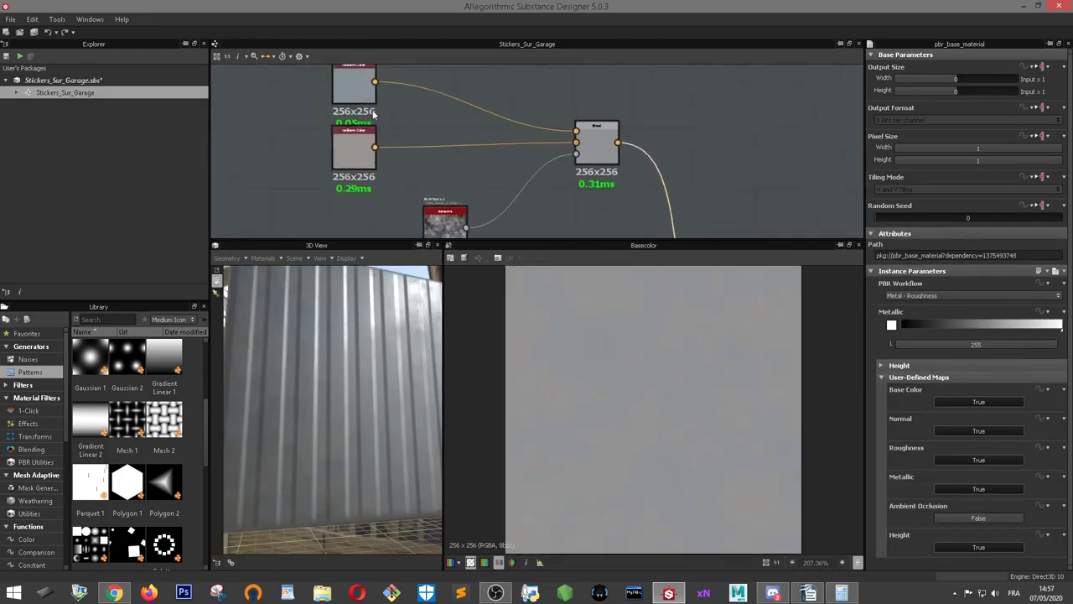
- Inspect the colours of the top and lower Uniform Color nodes without adding a node
mouse_move(382, 126)
middle_mouse_down()
mouse_move(497, 194)
mouse_move(495, 147)
middle_mouse_up()
left_click(444, 95)
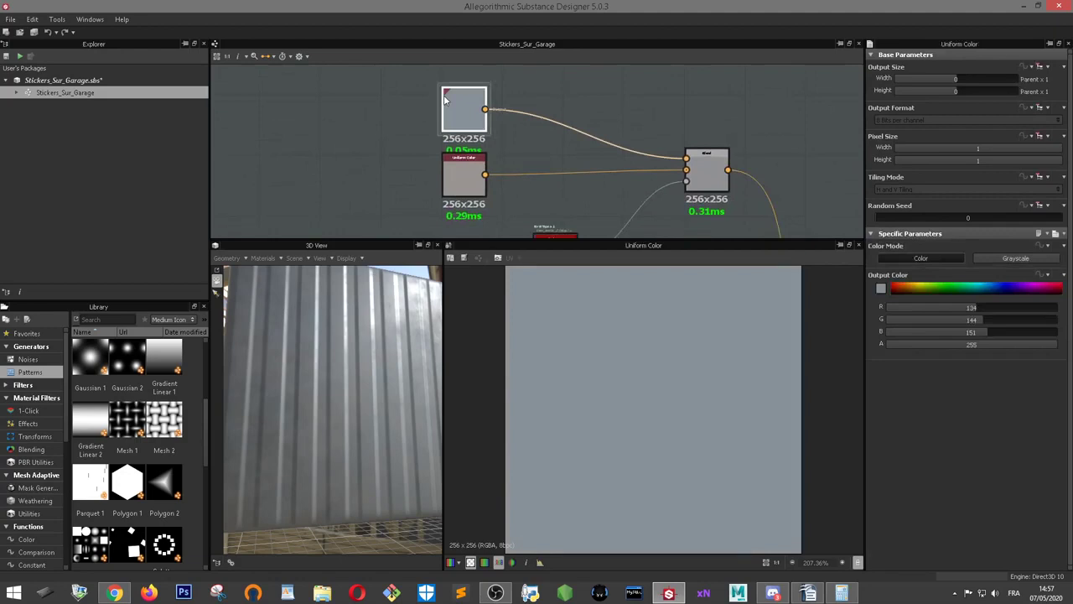
right_click(330, 95)
mouse_move(361, 103)
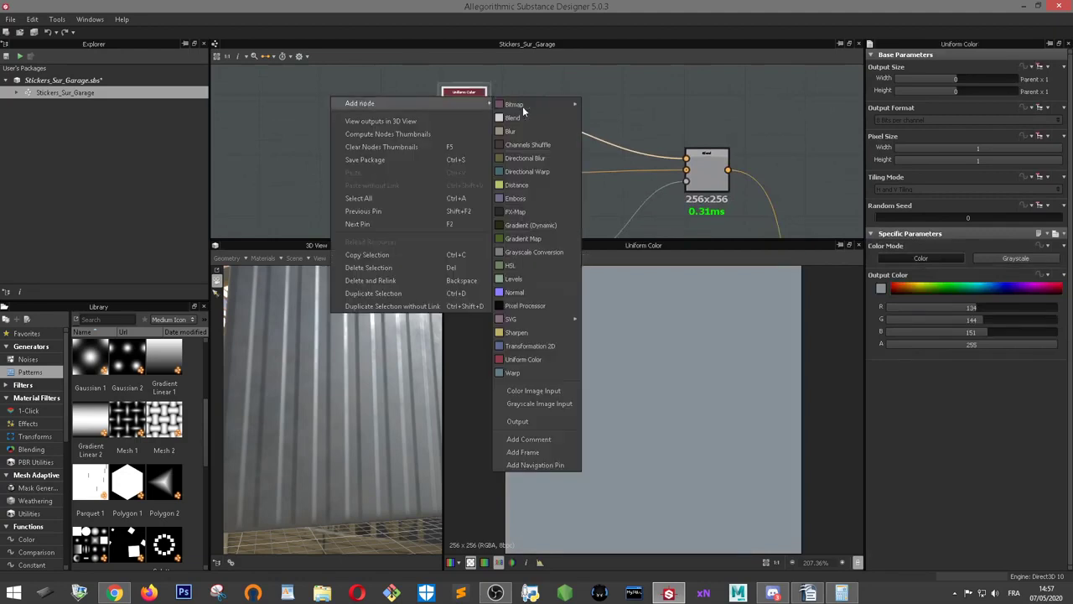
left_click(530, 359)
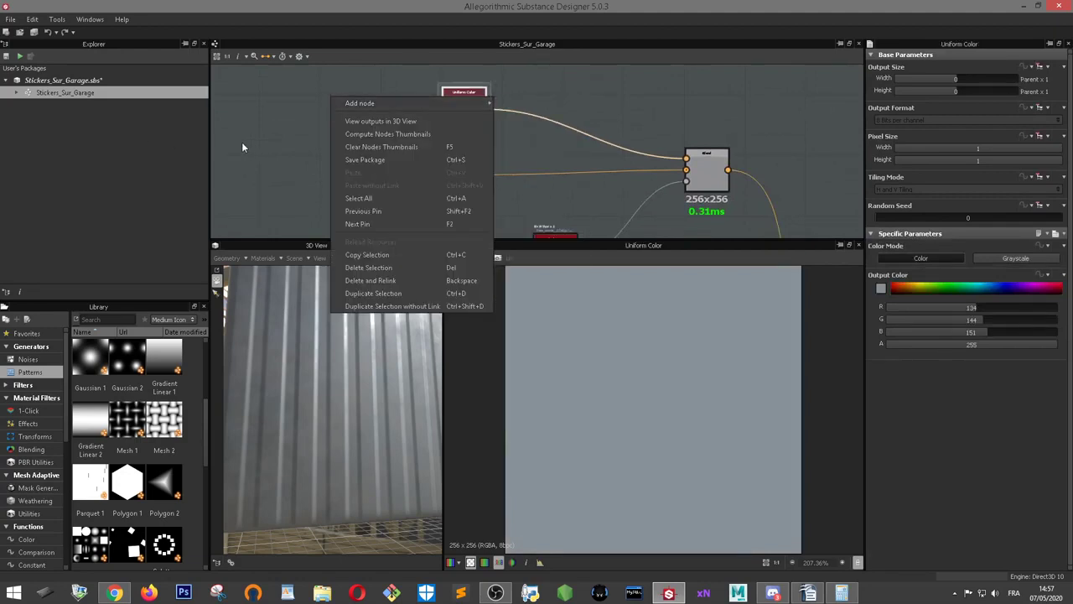
left_click(242, 147)
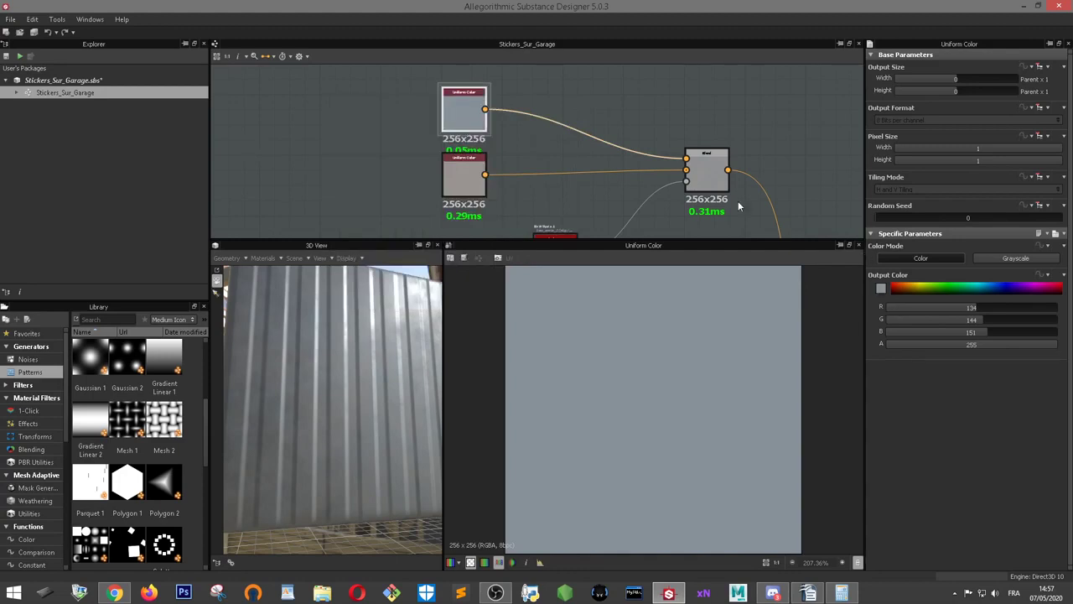
left_click(464, 178)
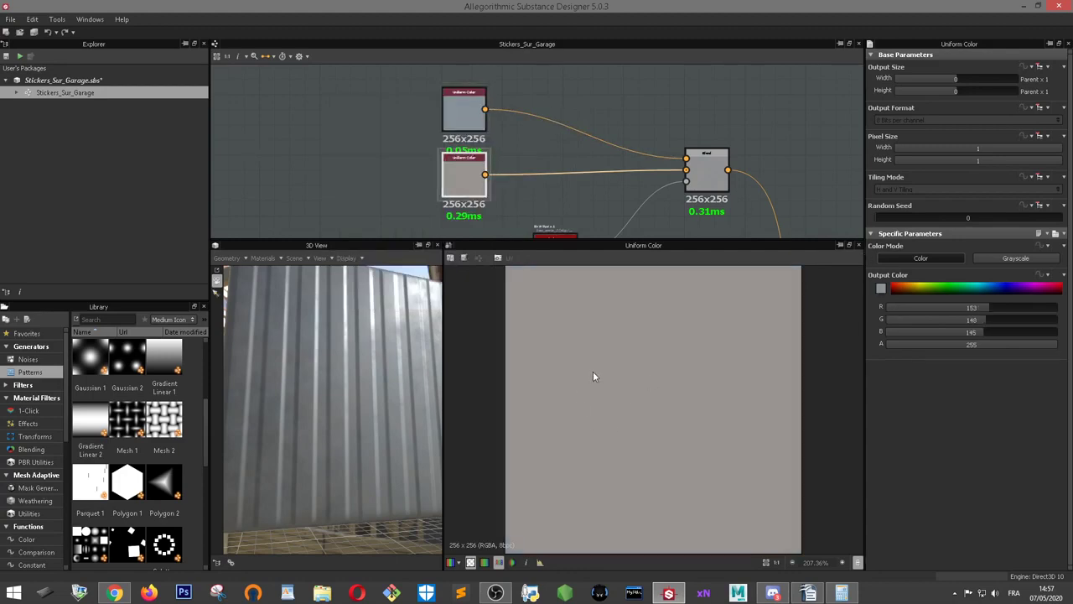
- Show the grey colour Blend node's settings and result, with the BnW Spots noise below it
scroll(618, 309, "down", 2)
scroll(618, 325, "up", 1)
middle_click_drag(446, 142, 314, 128)
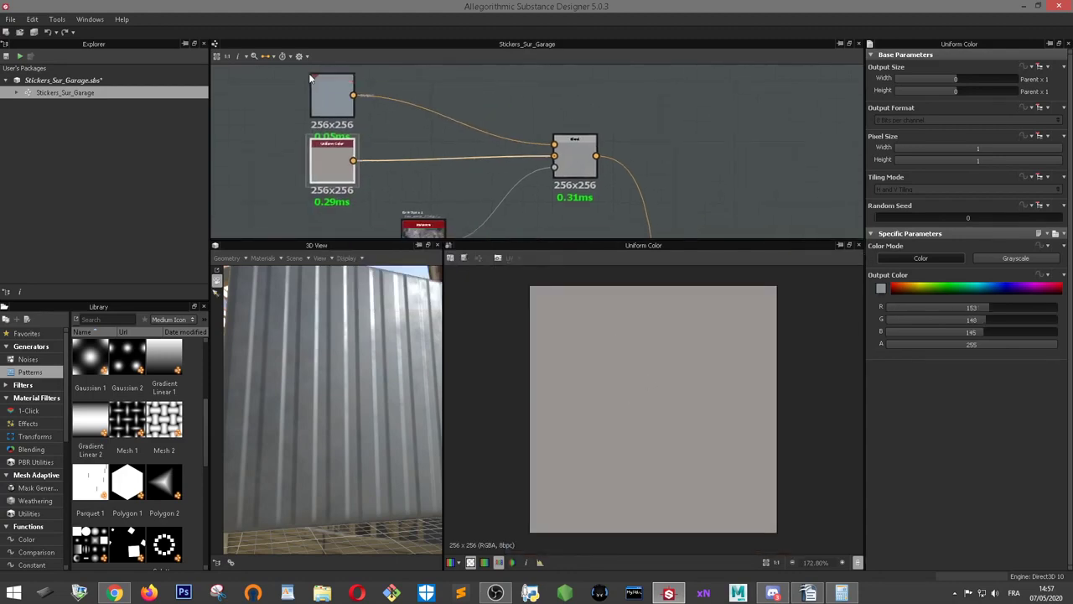
left_click(583, 170)
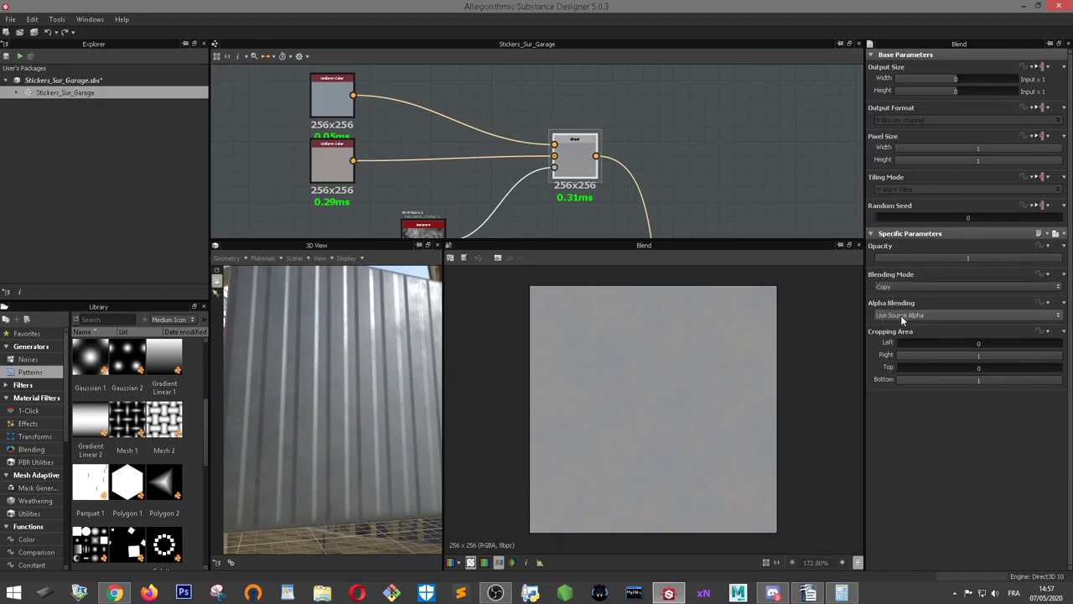
middle_click_drag(679, 184, 770, 134)
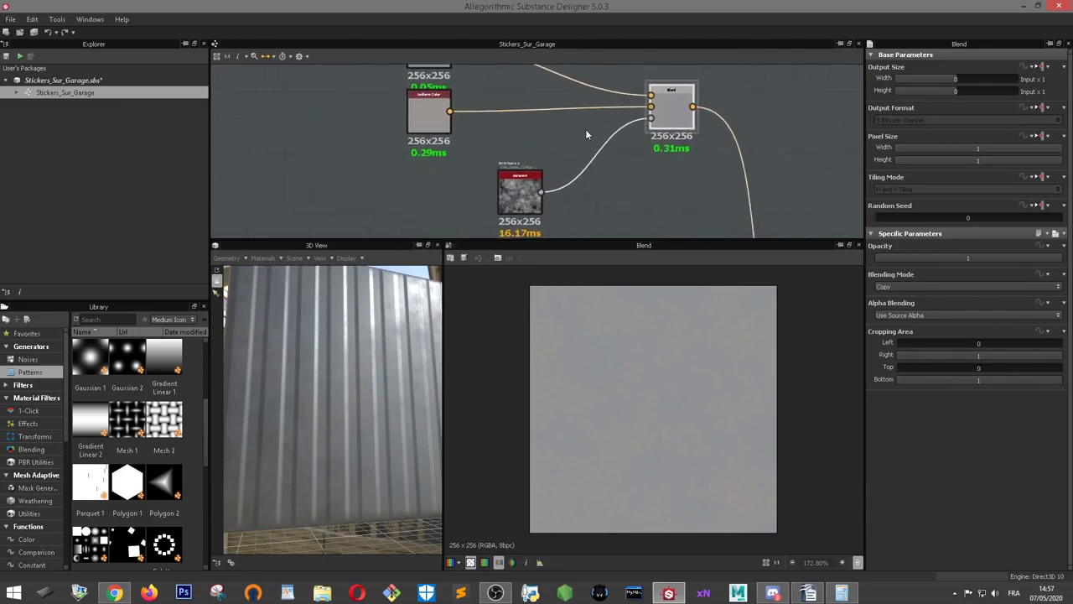
scroll(700, 429, "up", 3)
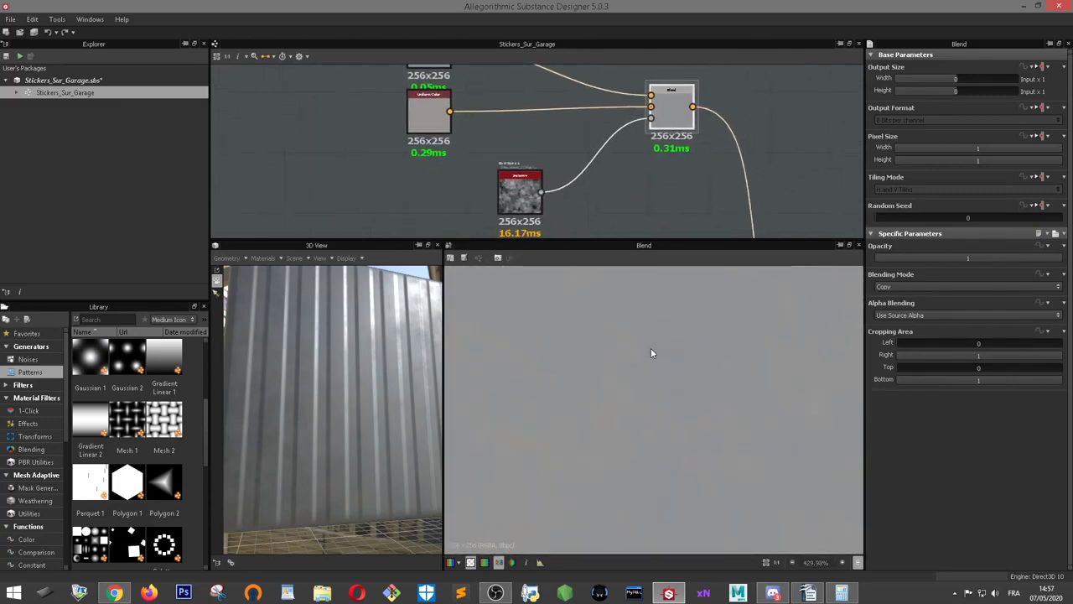
- Preview the BnW Spots noise node and its settings
scroll(590, 199, "down", 2)
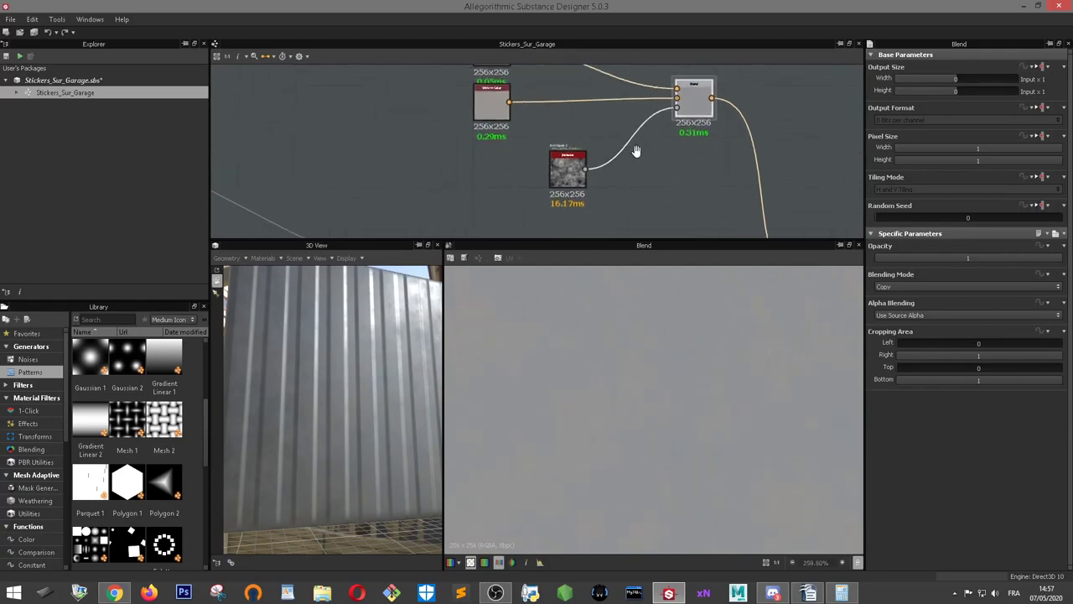
scroll(635, 150, "down", 2)
scroll(612, 125, "down", 1)
left_click(608, 115)
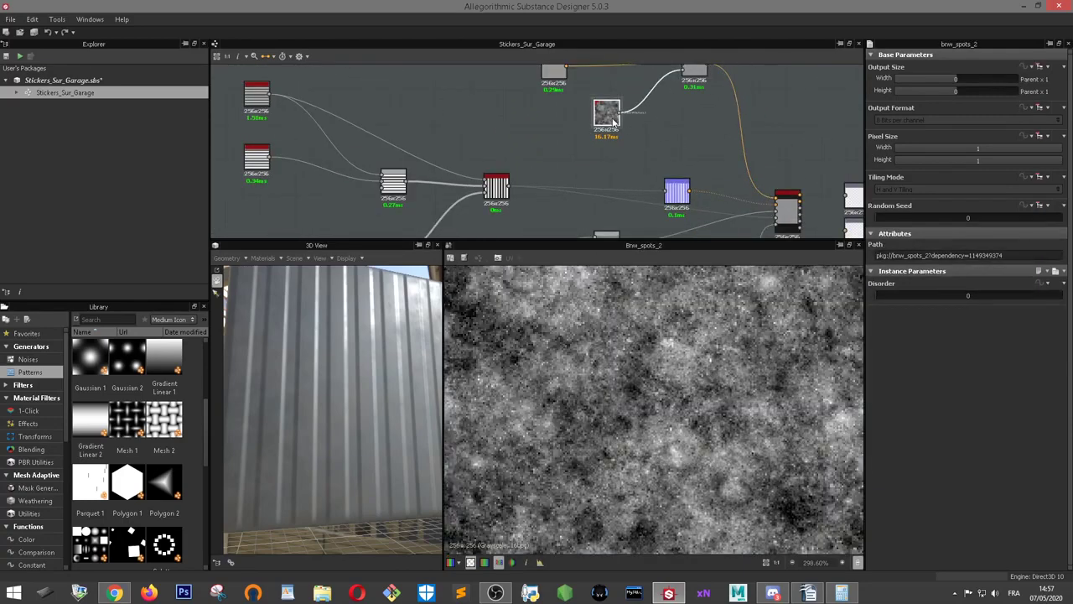
scroll(130, 420, "up", 2)
scroll(126, 411, "up", 3)
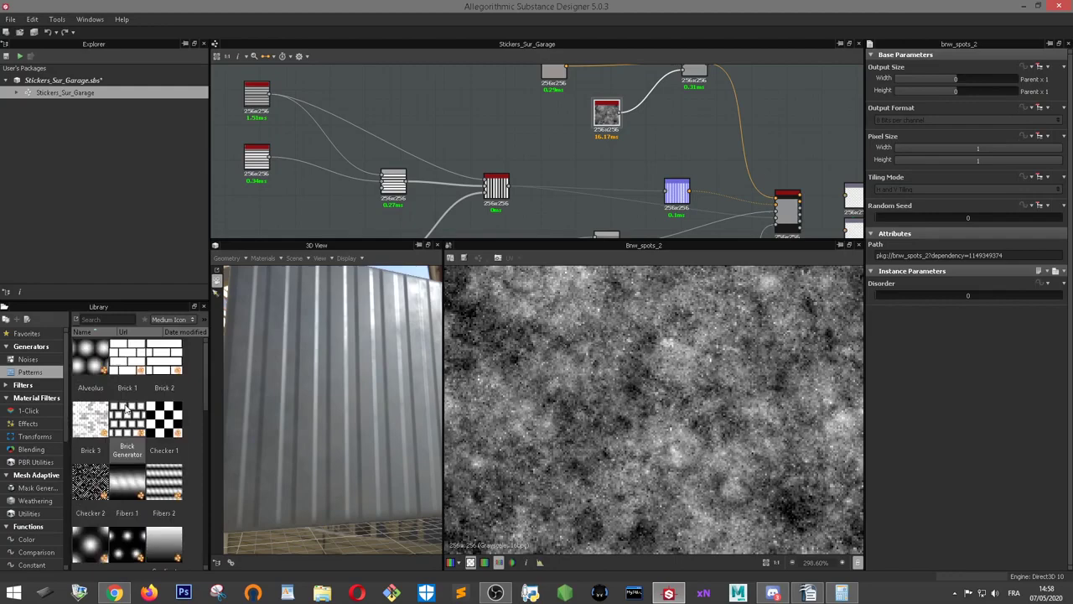
- Browse the library's noise generators and search it for 'Bn'
left_click(33, 359)
scroll(92, 387, "down", 3)
scroll(92, 387, "down", 3)
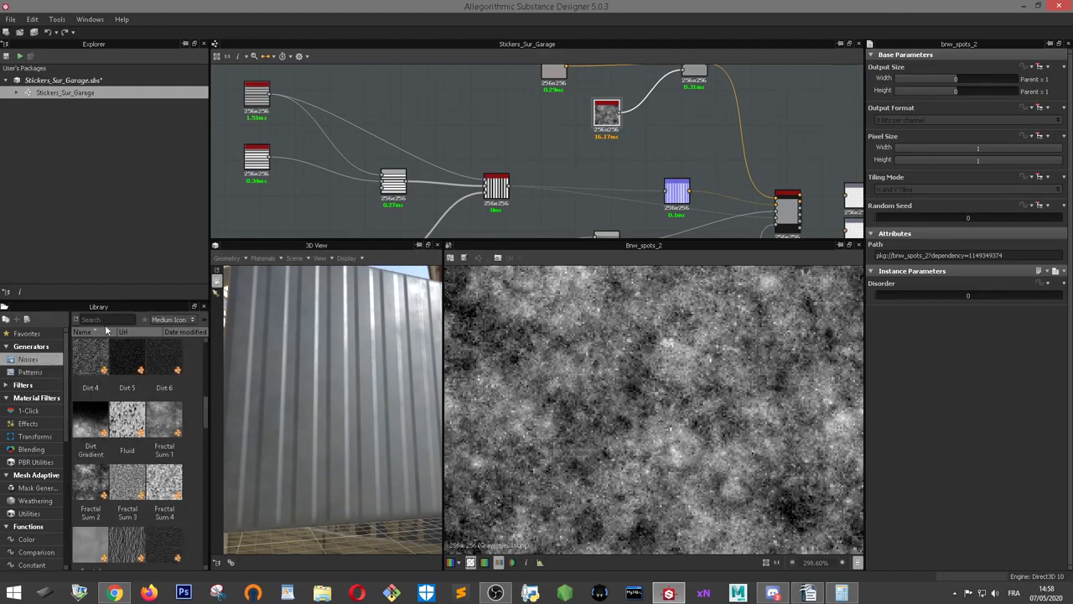
scroll(112, 360, "up", 5)
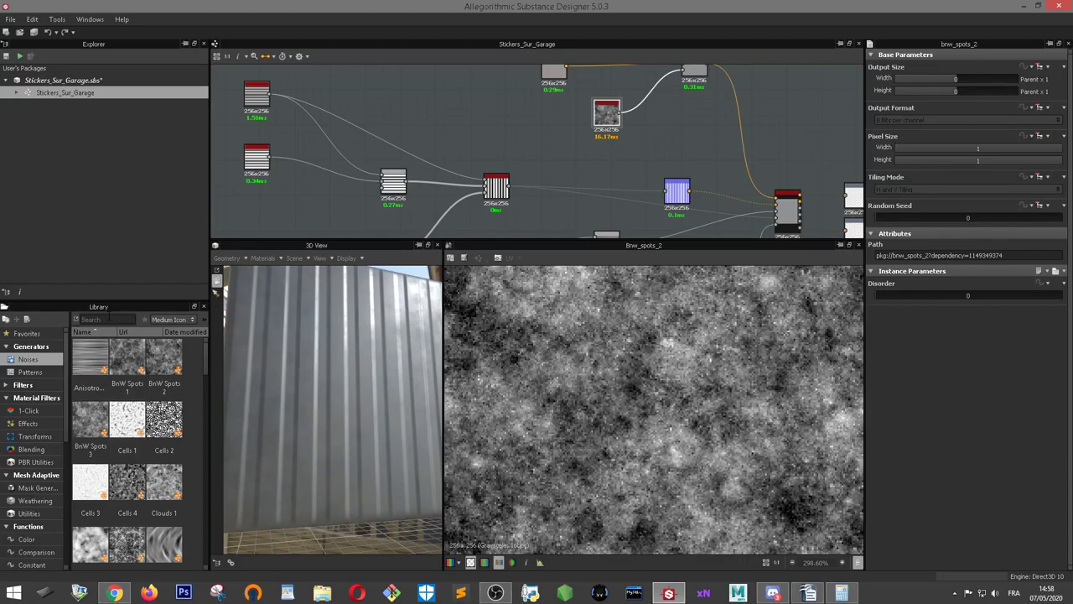
left_click(108, 318)
type("Bla")
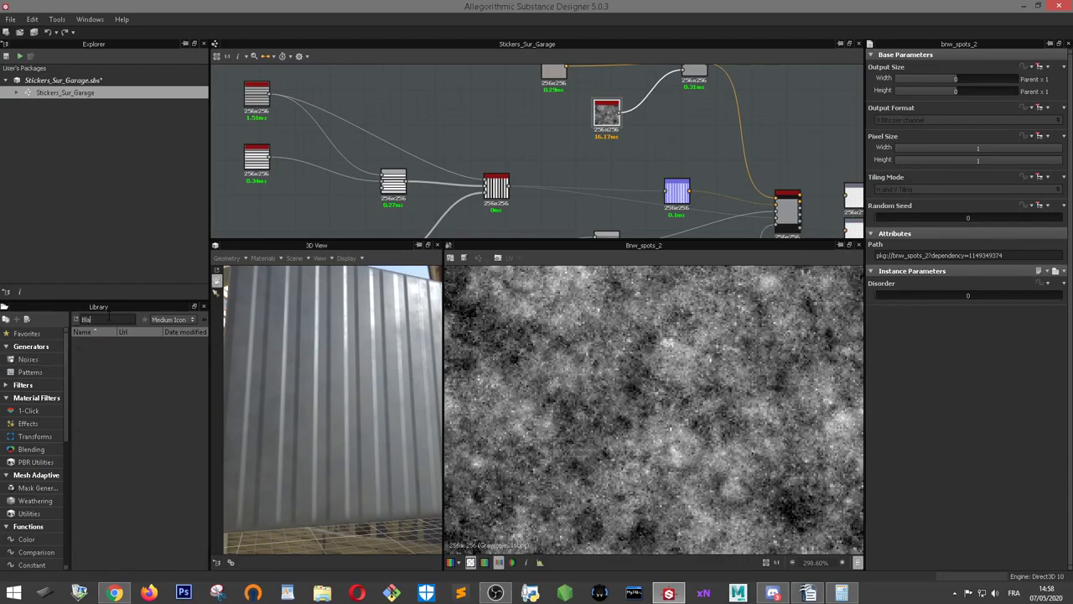
key("BackSpace")
key("BackSpace")
key("BackSpace")
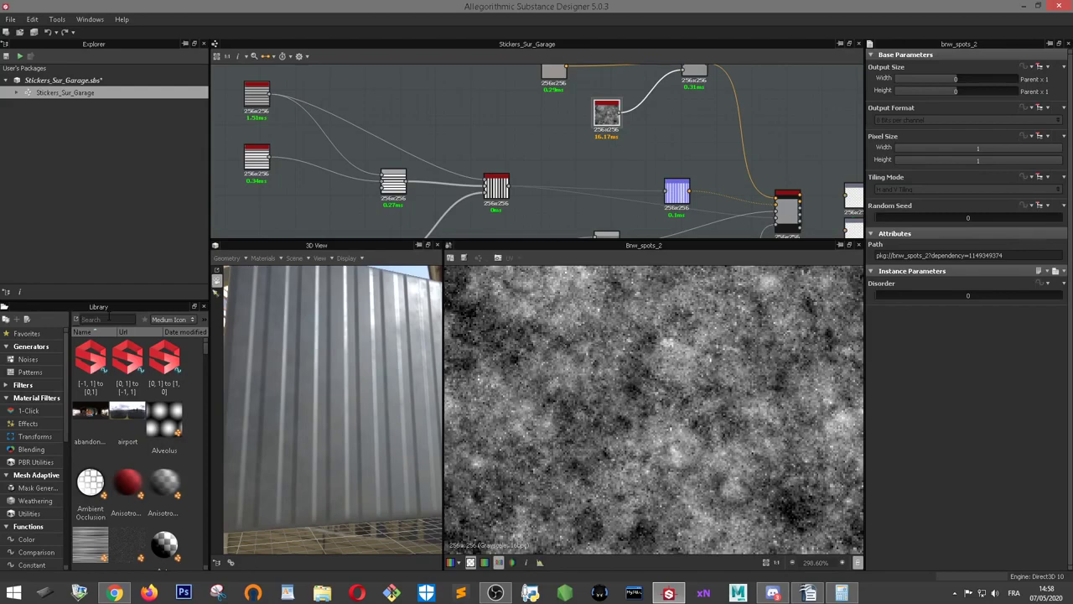
type("Bnw")
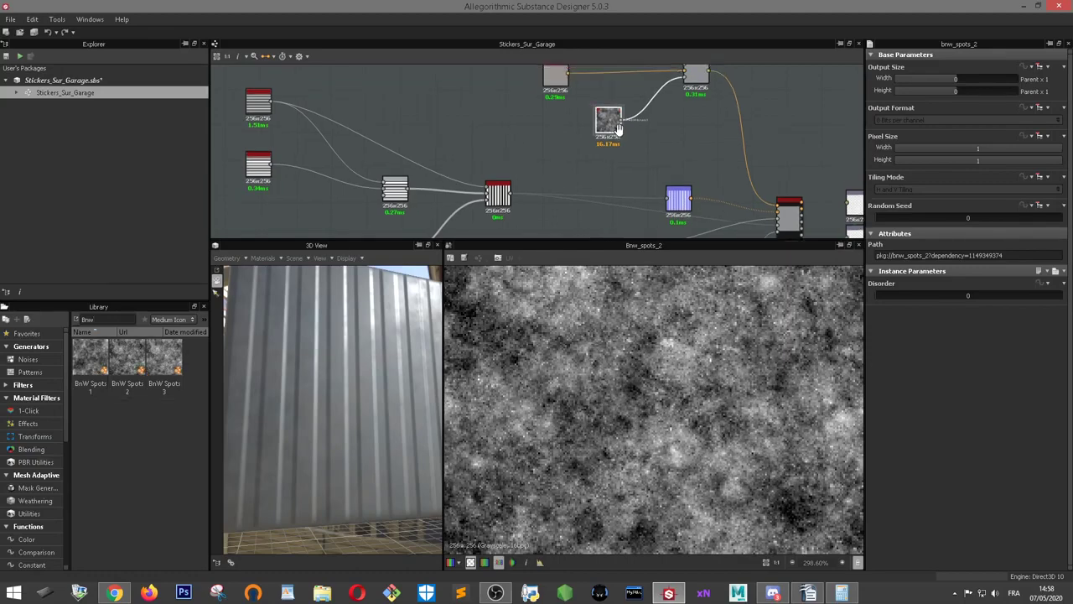
- Raise the BnW Spots noise's Random Seed from 0 to 4
scroll(608, 147, "up", 2)
scroll(604, 150, "up", 2)
scroll(579, 151, "up", 2)
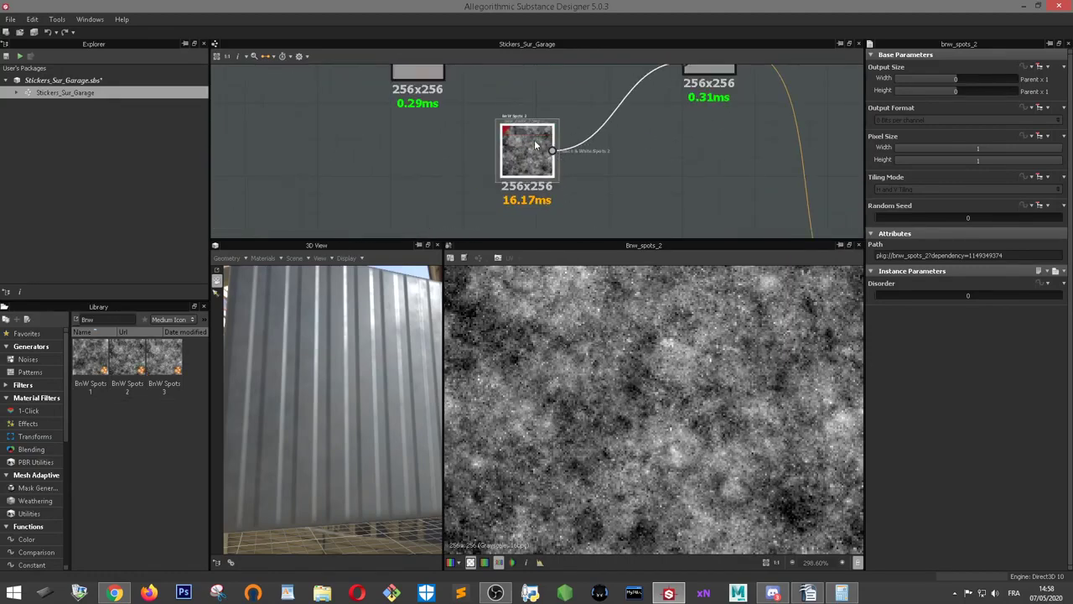
middle_click_drag(579, 134, 511, 176)
scroll(508, 178, "down", 2)
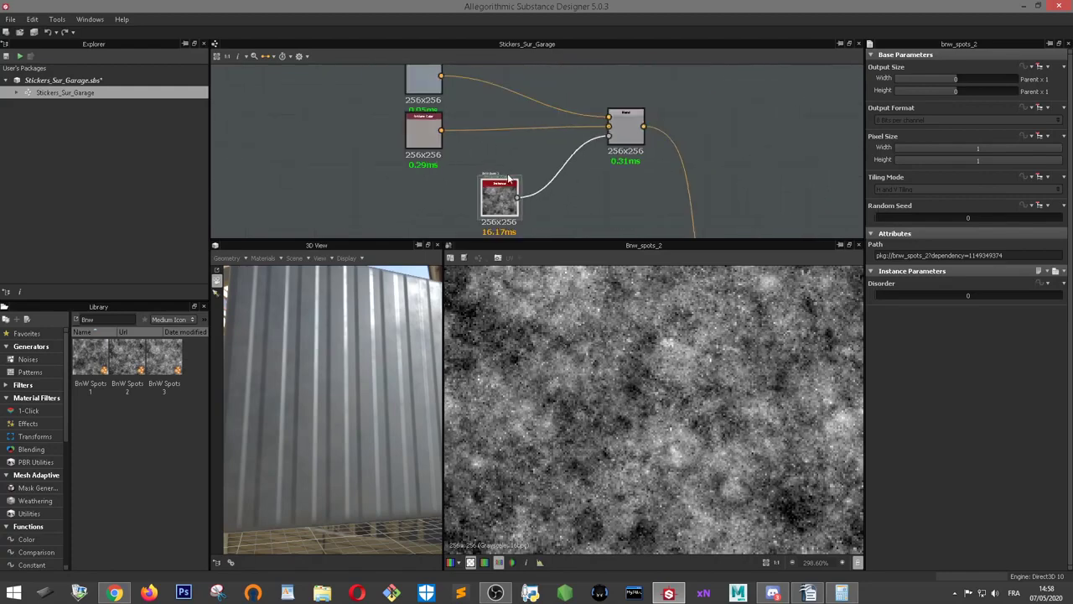
left_click_drag(918, 215, 976, 216)
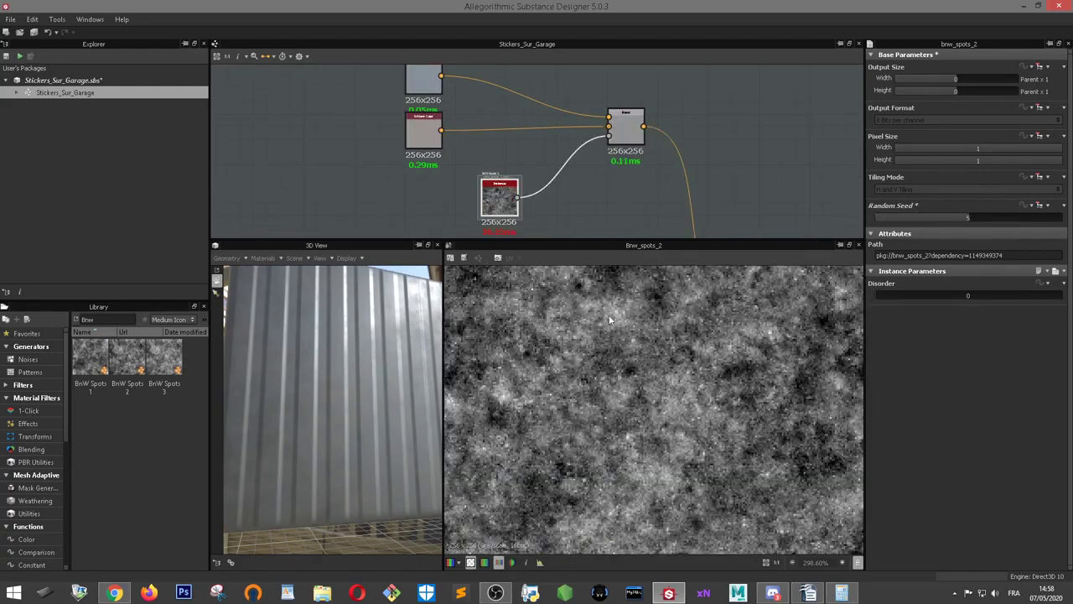
- Preview the Blend node's output and survey the graph's stripe-generating nodes
left_click(621, 136)
scroll(686, 179, "down", 3)
middle_click_drag(686, 180, 669, 130)
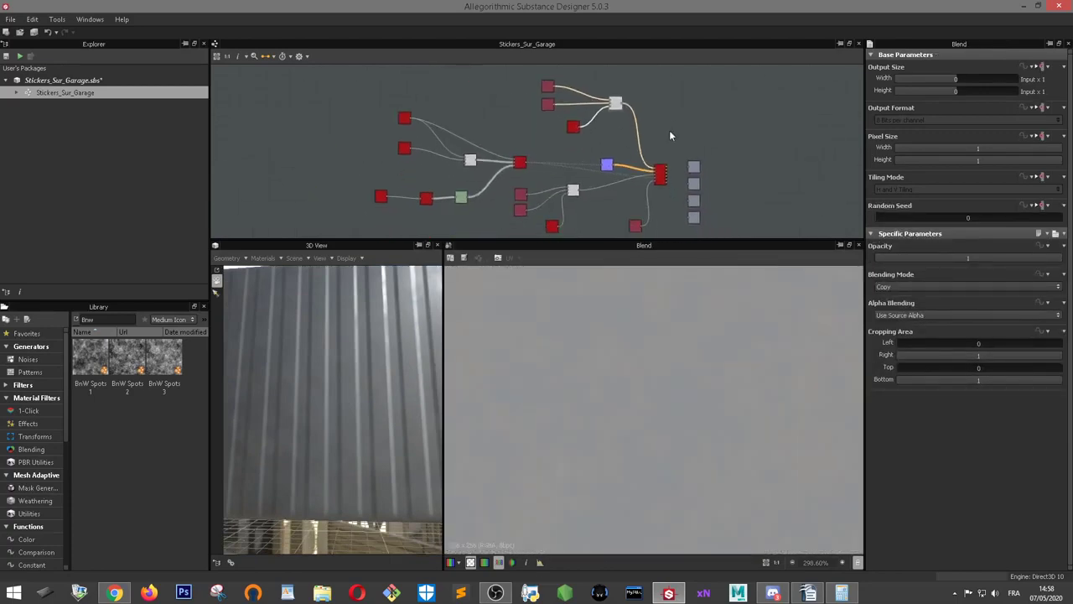
scroll(665, 128, "up", 1)
middle_click_drag(594, 87, 735, 189)
scroll(656, 156, "up", 2)
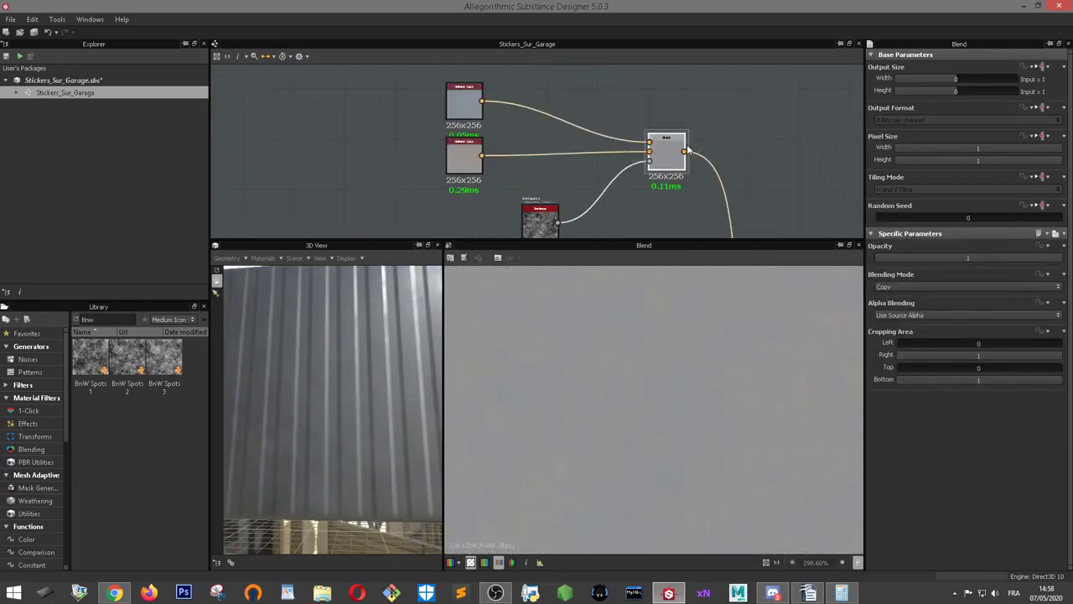
scroll(672, 145, "down", 3)
middle_click_drag(631, 171, 781, 126)
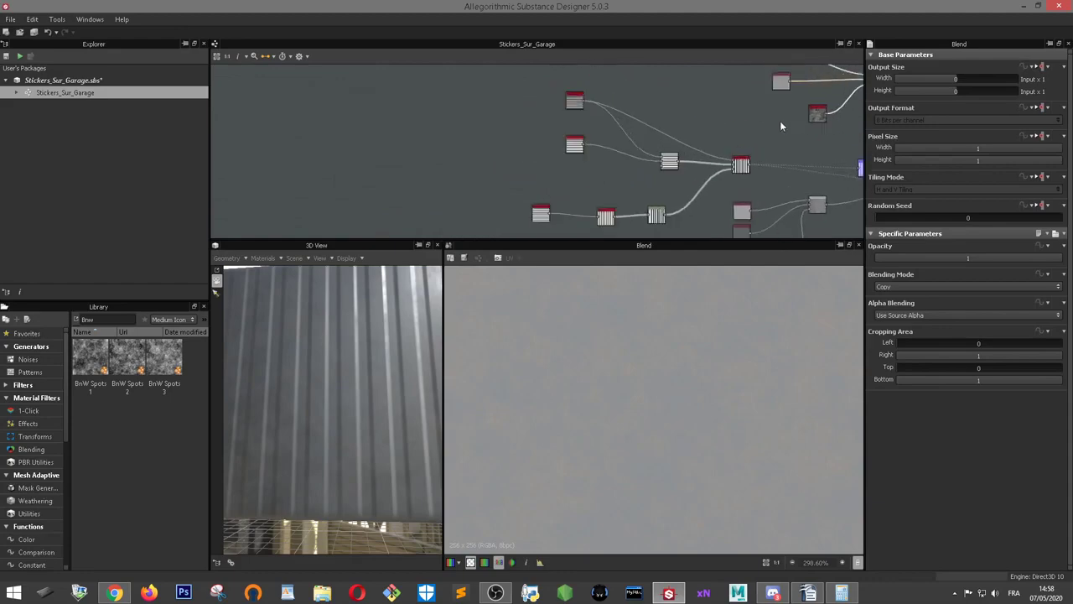
scroll(779, 125, "up", 2)
mouse_move(575, 164)
middle_mouse_down()
mouse_move(565, 120)
mouse_move(511, 176)
middle_mouse_up()
scroll(642, 107, "down", 1)
scroll(520, 114, "down", 1)
- Preview the Multi Switch node's stripe output and orbit the 3D panel against the sky
double_click(627, 184)
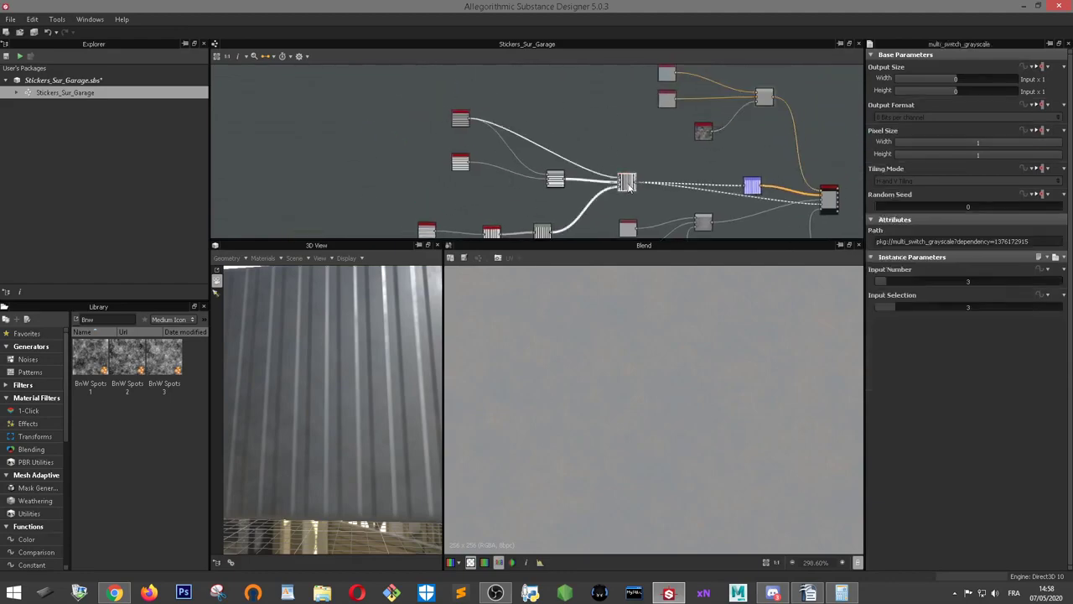
scroll(625, 183, "up", 2)
scroll(624, 179, "up", 1)
middle_click_drag(624, 179, 625, 161)
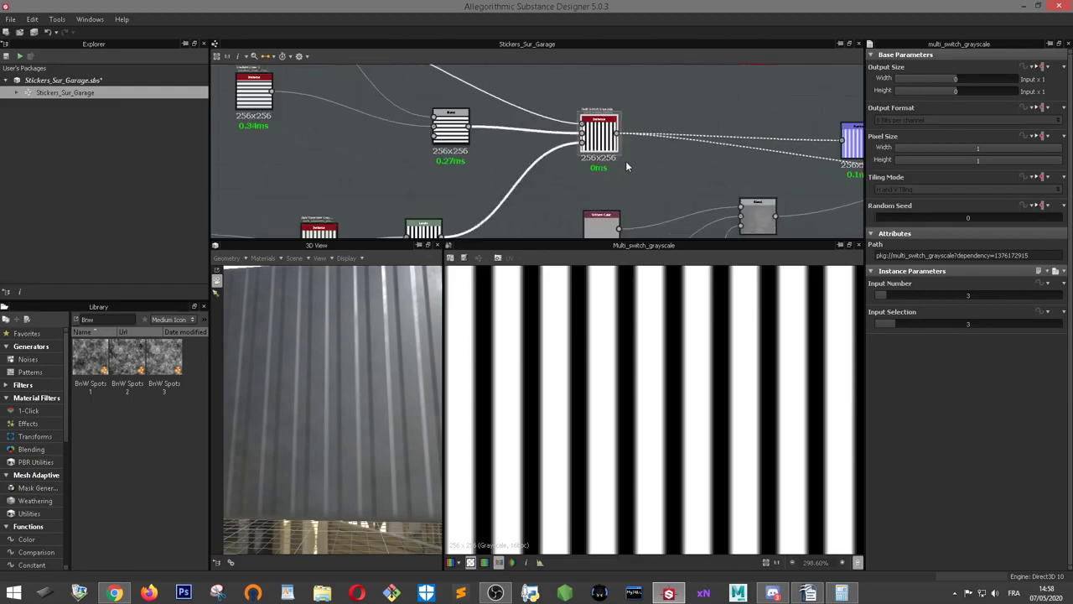
scroll(626, 161, "up", 2)
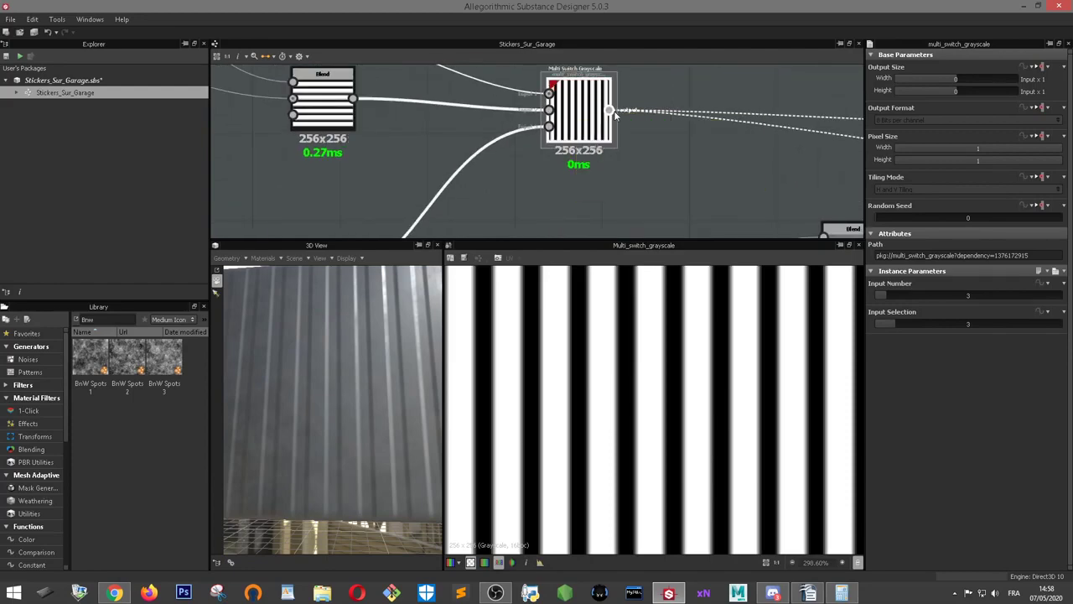
scroll(611, 114, "down", 3)
scroll(596, 111, "up", 2)
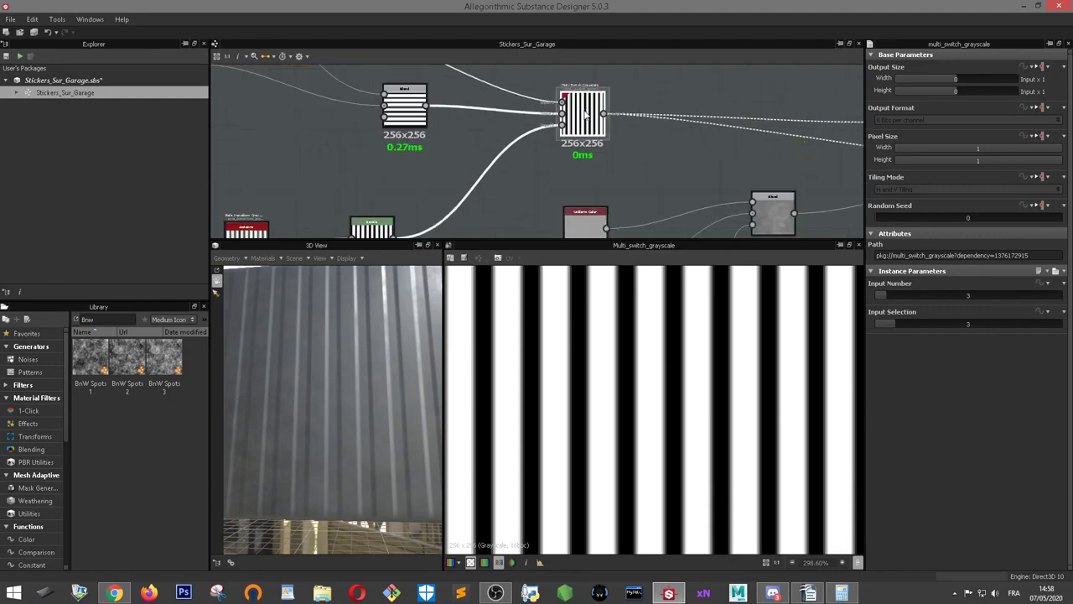
scroll(593, 109, "up", 2)
left_click_drag(285, 372, 324, 386)
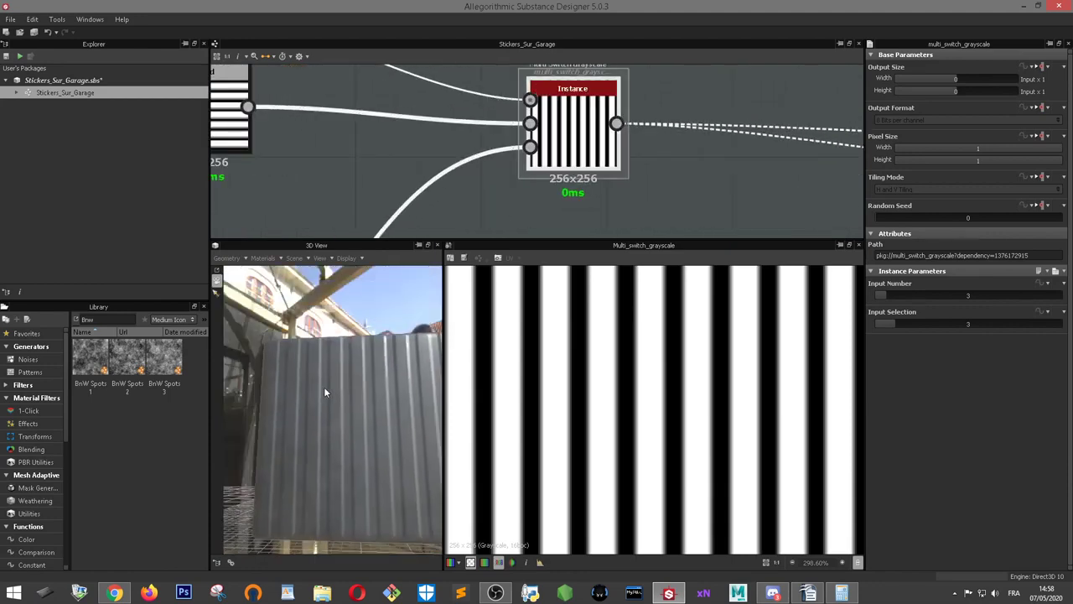
scroll(597, 144, "down", 2)
scroll(597, 144, "down", 2)
- Check the Blend node's parameters, then preview the blue Normal node in 2D
double_click(468, 130)
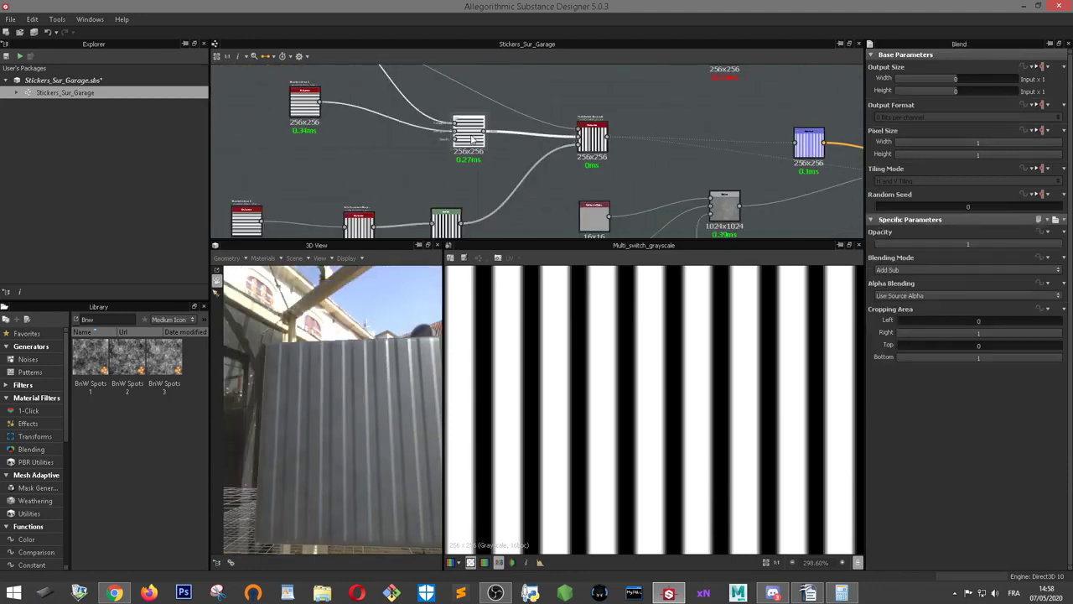
scroll(648, 111, "up", 2)
middle_click_drag(750, 117, 434, 110)
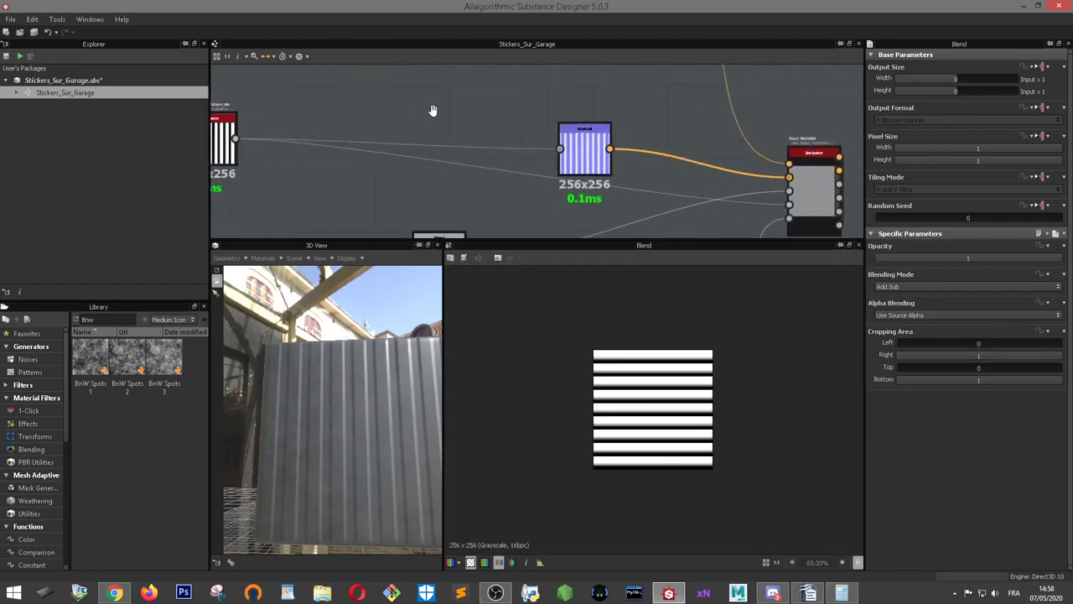
scroll(434, 115, "down", 1)
scroll(434, 114, "down", 1)
double_click(550, 136)
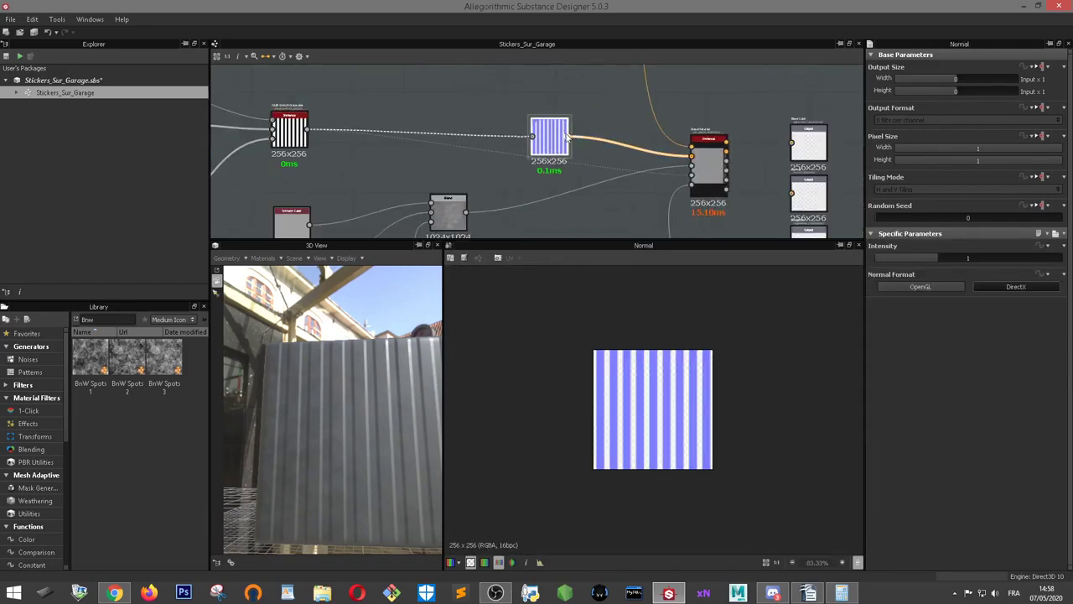
- Nudge the Normal node up and left and check the Multi Switch node's settings
right_click(468, 104)
mouse_move(545, 110)
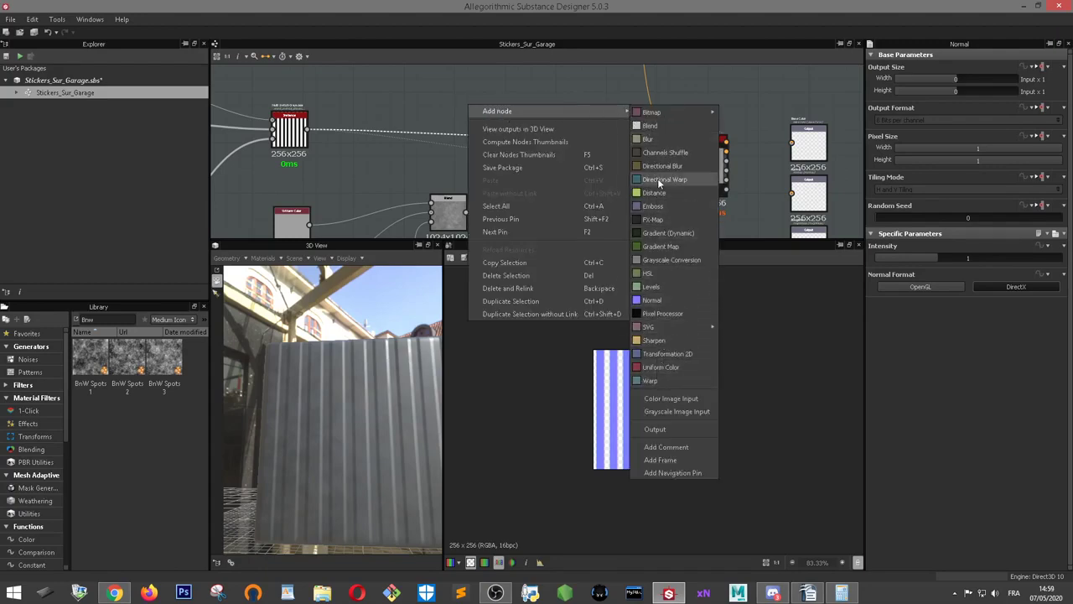
left_click(410, 108)
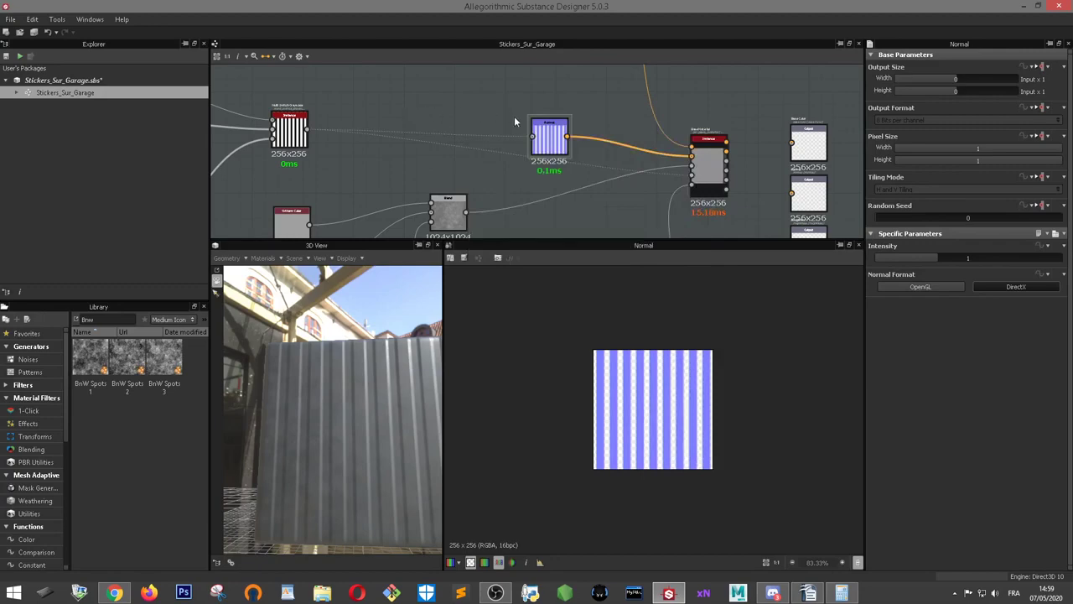
left_click_drag(545, 130, 538, 105)
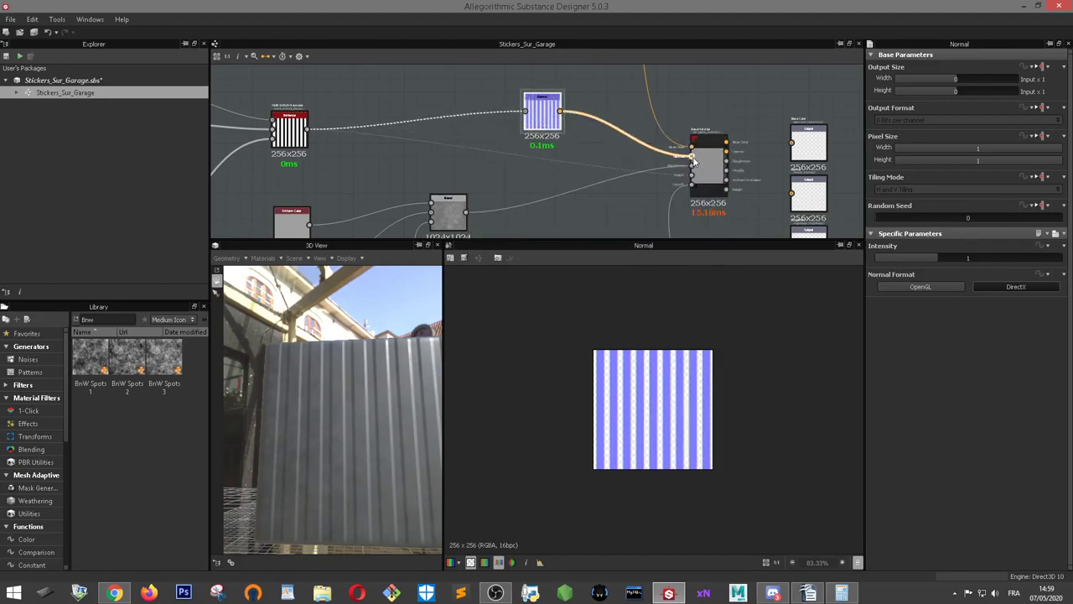
left_click(294, 139)
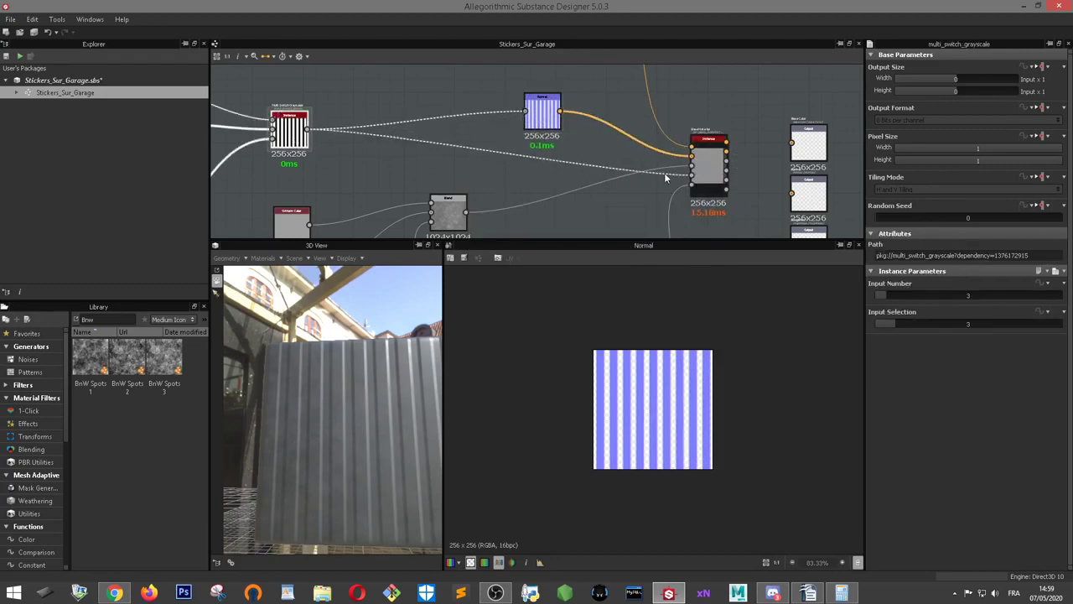
scroll(692, 177, "up", 5)
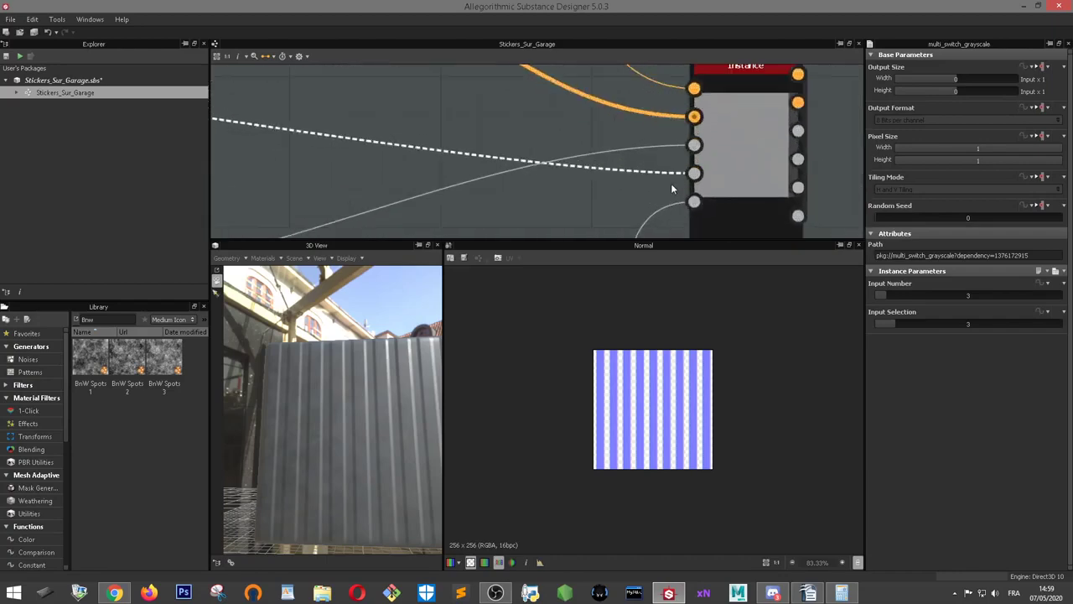
scroll(694, 172, "down", 5)
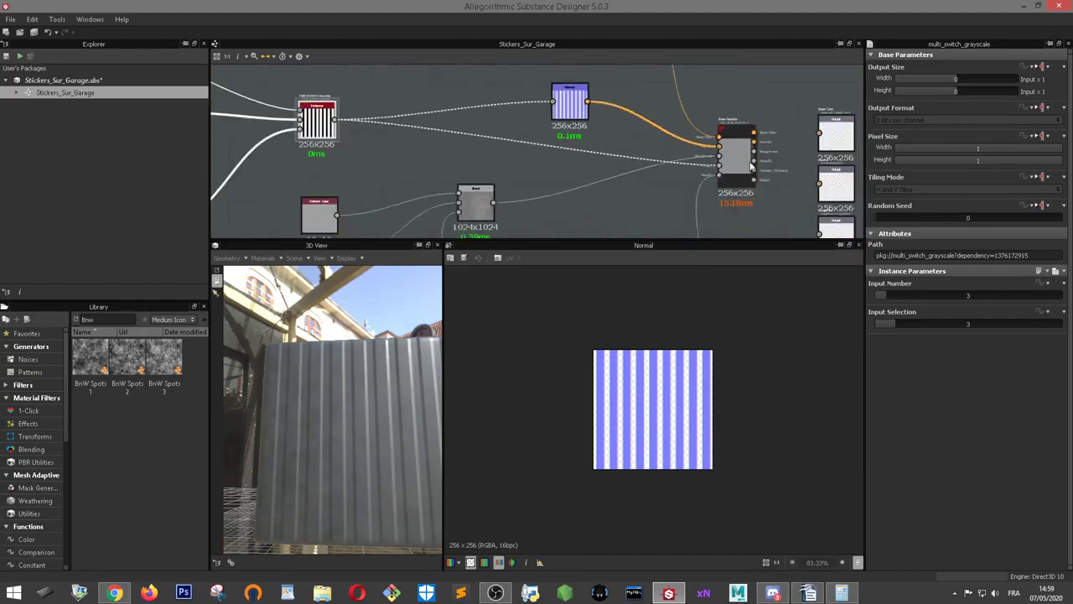
scroll(683, 171, "down", 2)
scroll(671, 172, "up", 2)
scroll(665, 171, "up", 2)
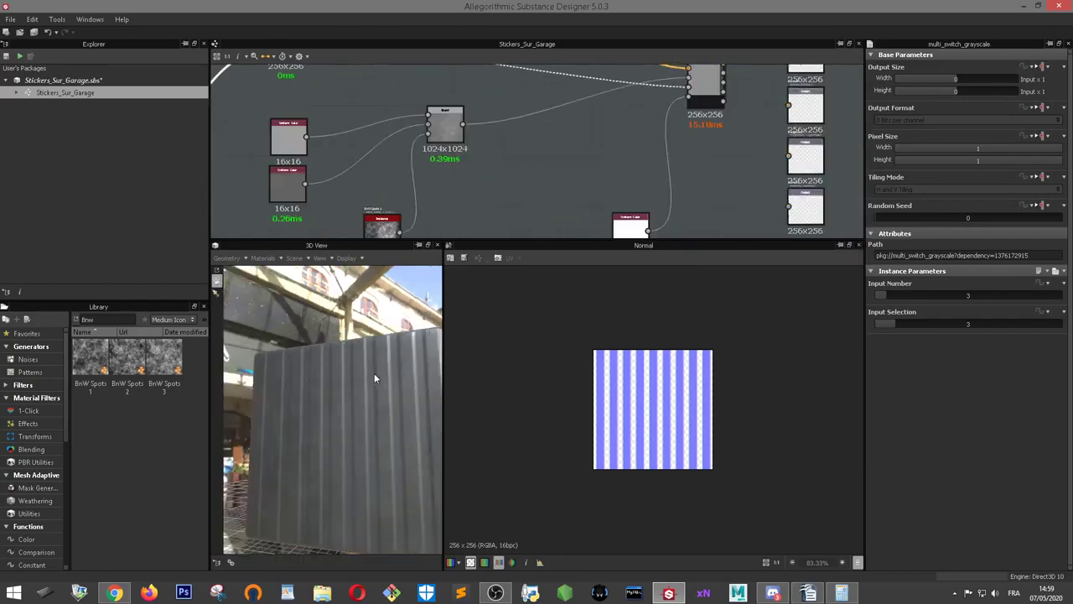
- Preview the Multi Switch Grayscale node's black-and-white vertical stripes in the 2D view
left_click_drag(374, 372, 408, 369)
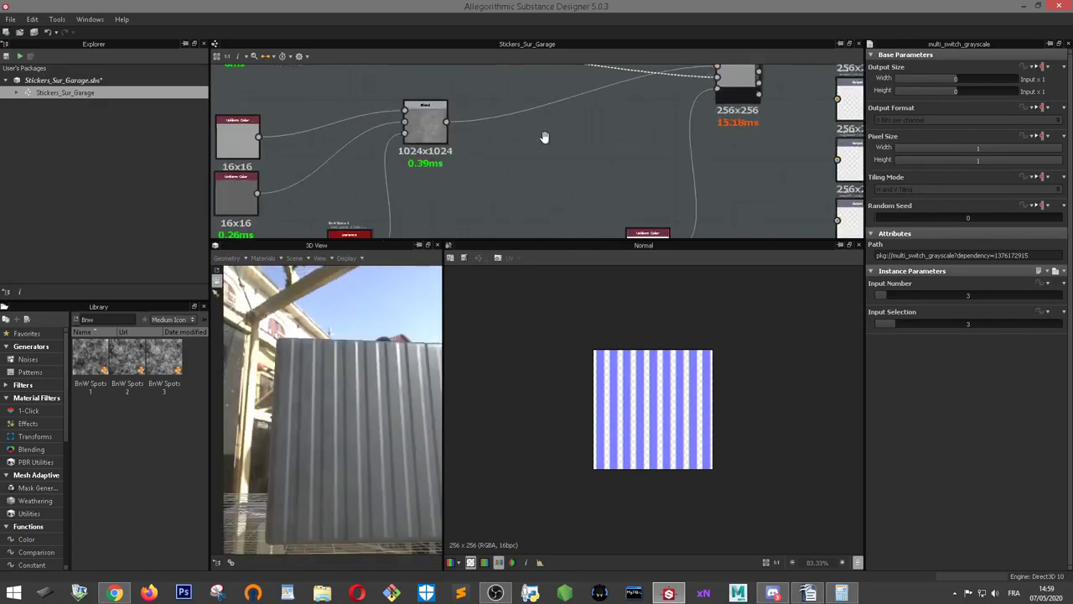
middle_click_drag(507, 121, 549, 206)
scroll(549, 206, "down", 3)
scroll(538, 144, "down", 2)
middle_click_drag(538, 144, 540, 184)
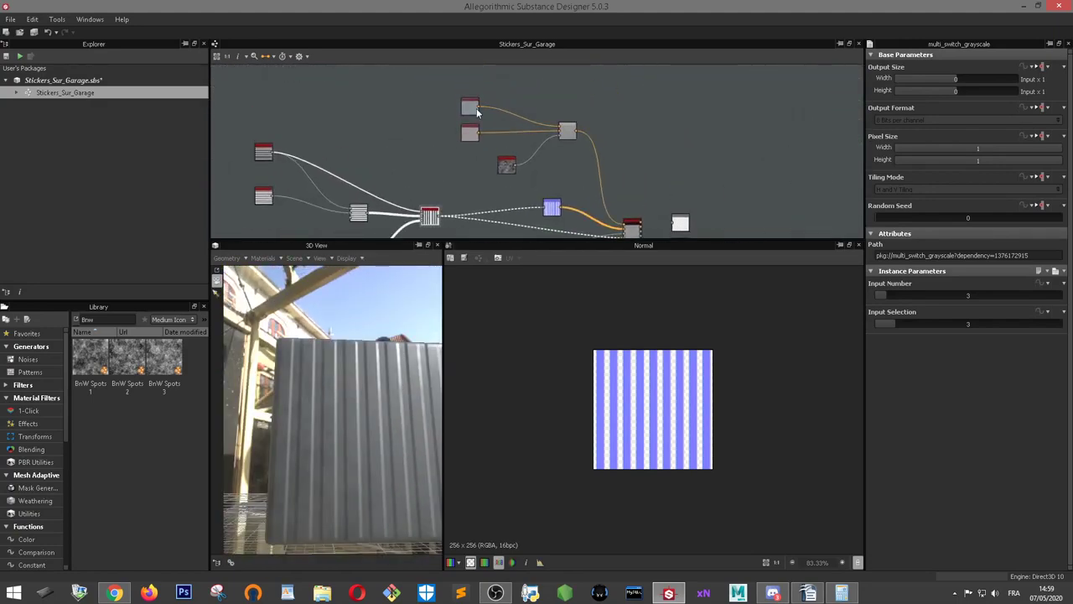
scroll(477, 108, "up", 1)
middle_click_drag(582, 146, 539, 59)
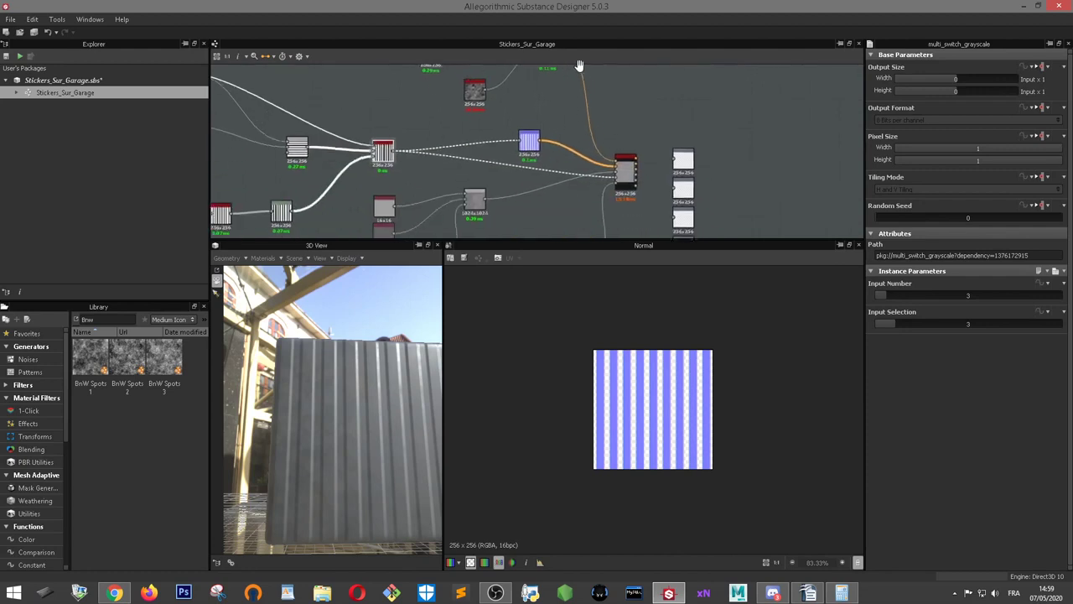
middle_click_drag(483, 147, 611, 144)
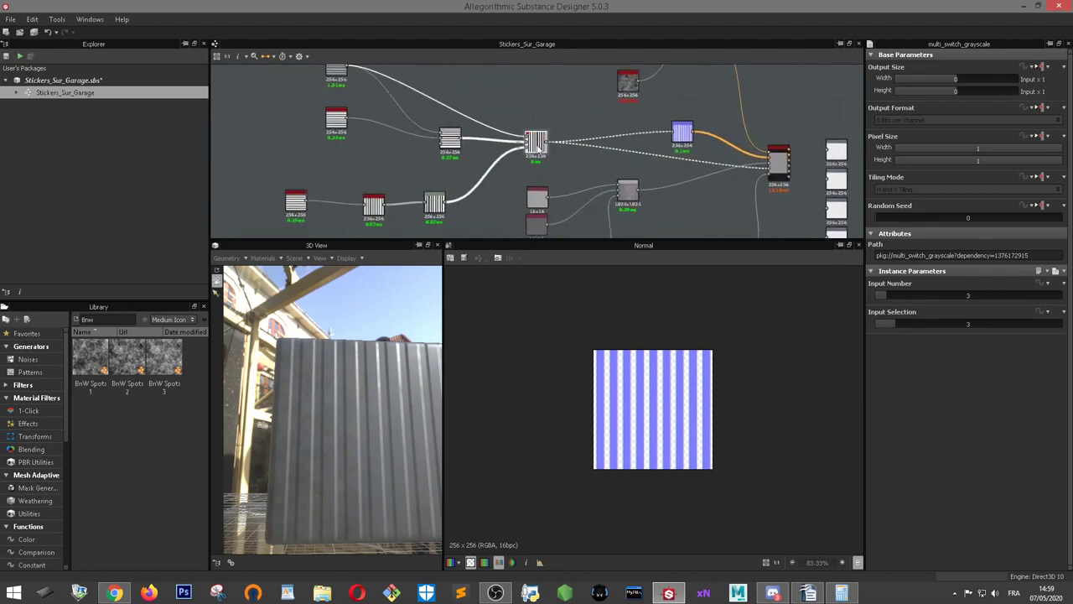
double_click(536, 142)
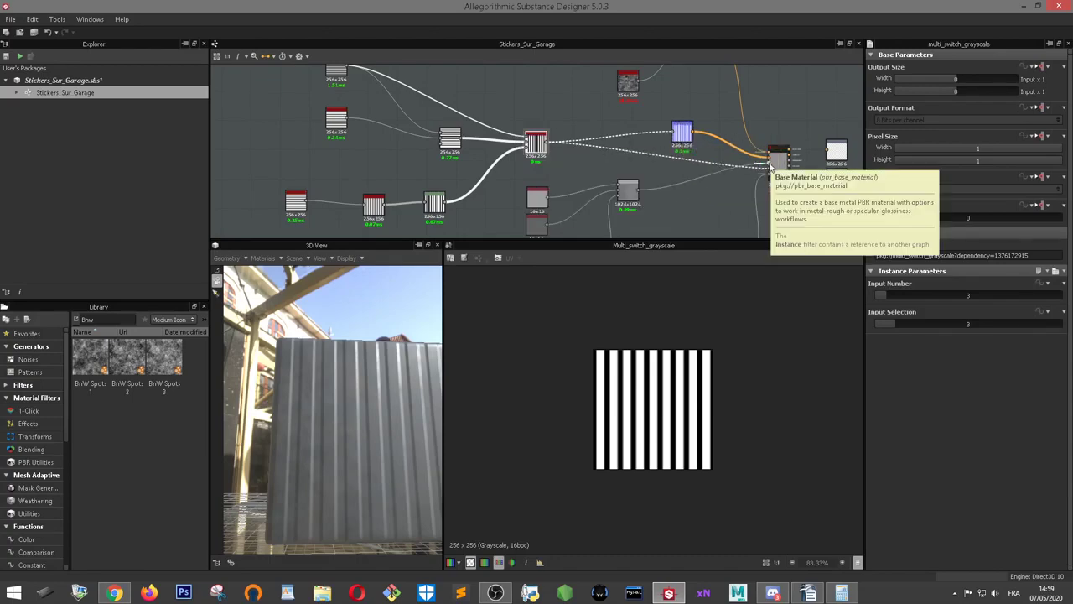
middle_click_drag(609, 153, 686, 153)
scroll(685, 153, "up", 1)
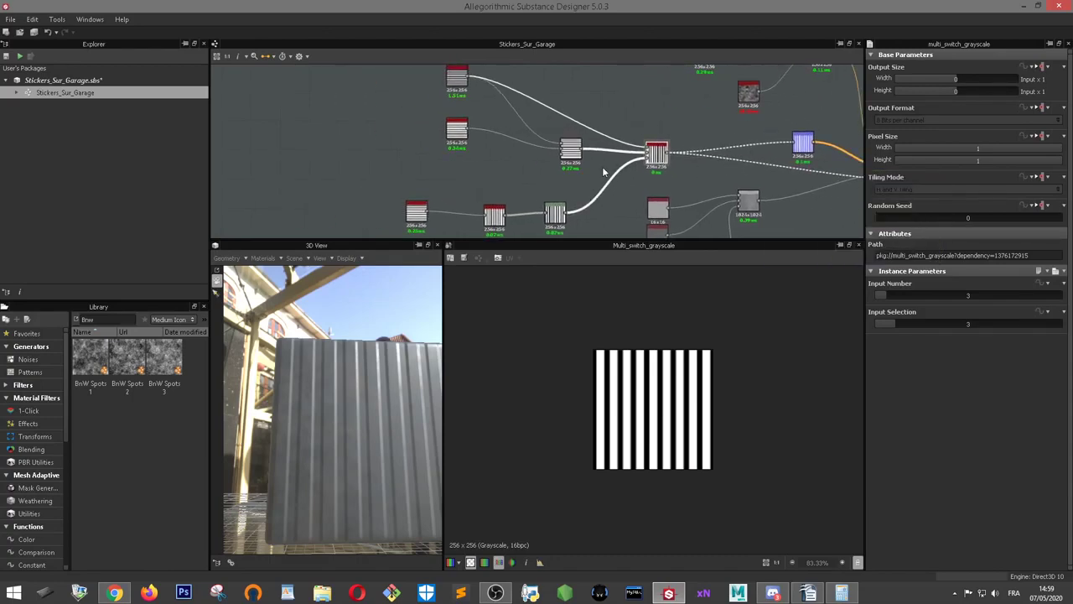
scroll(540, 140, "up", 1)
scroll(540, 140, "up", 1)
scroll(552, 188, "up", 1)
scroll(704, 188, "up", 1)
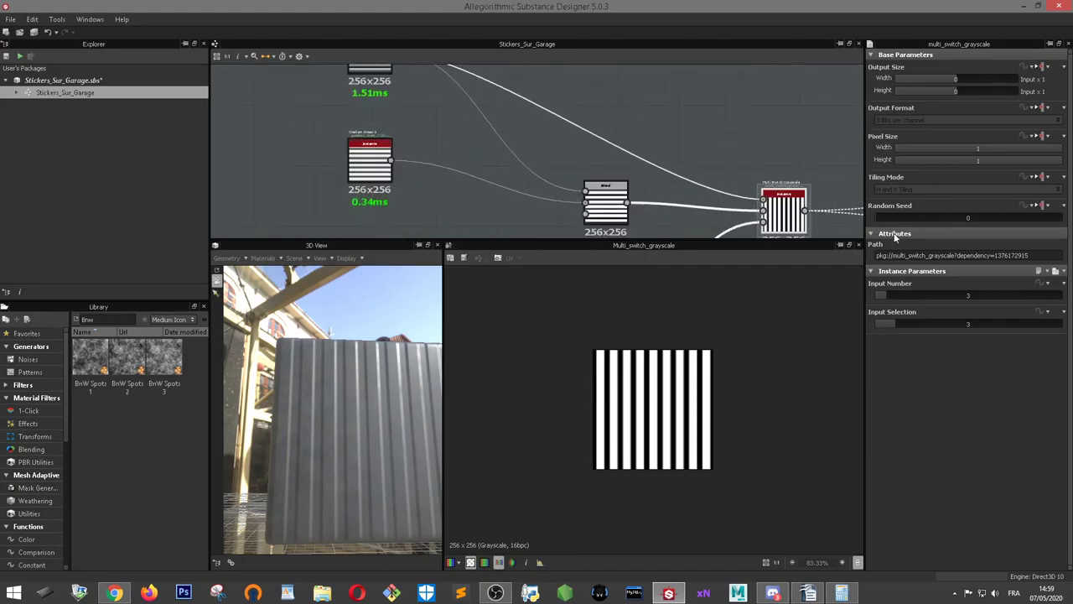
middle_click_drag(785, 203, 746, 157)
scroll(744, 158, "down", 1)
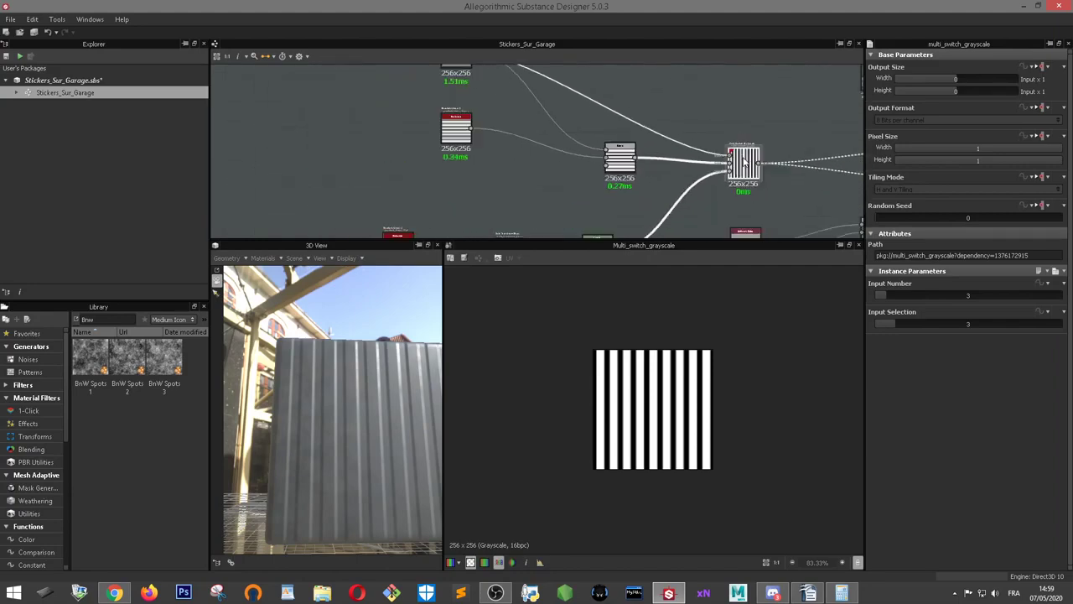
scroll(743, 158, "up", 3)
scroll(744, 159, "up", 3)
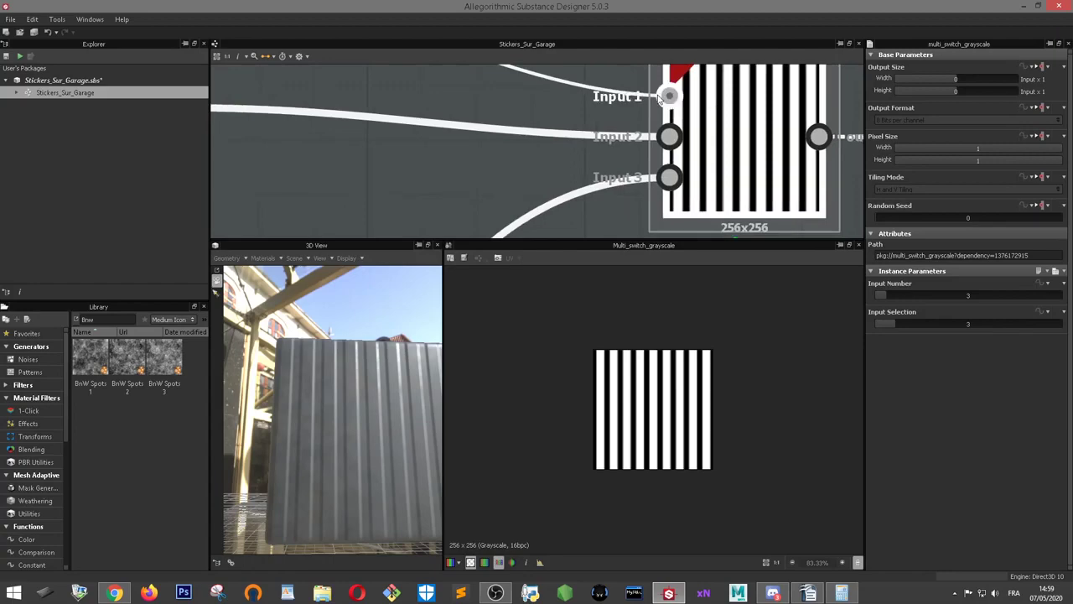
left_click_drag(890, 317, 910, 318)
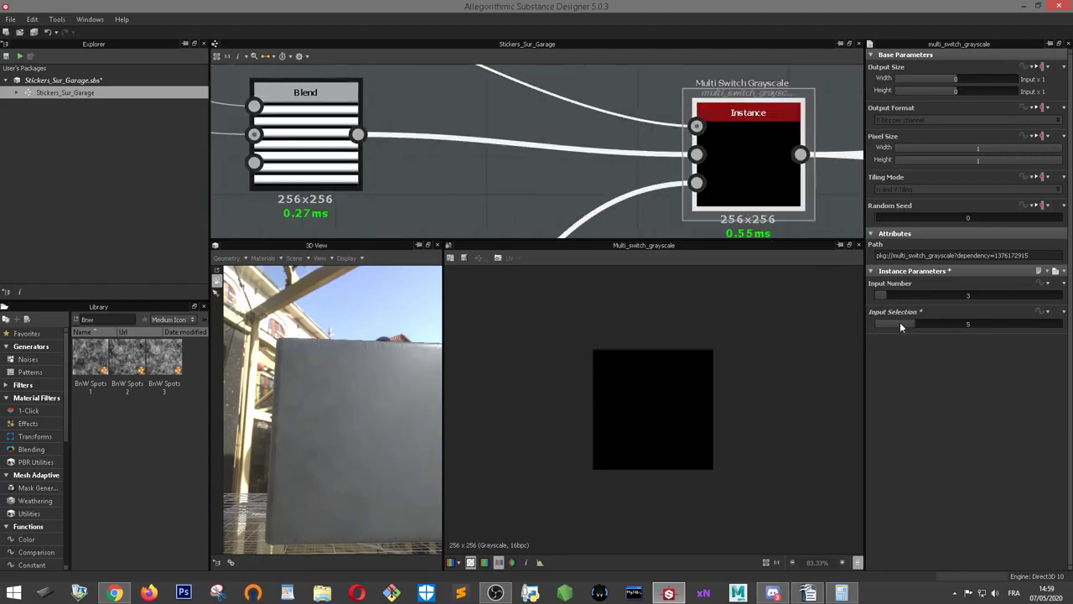
left_click_drag(900, 326, 895, 325)
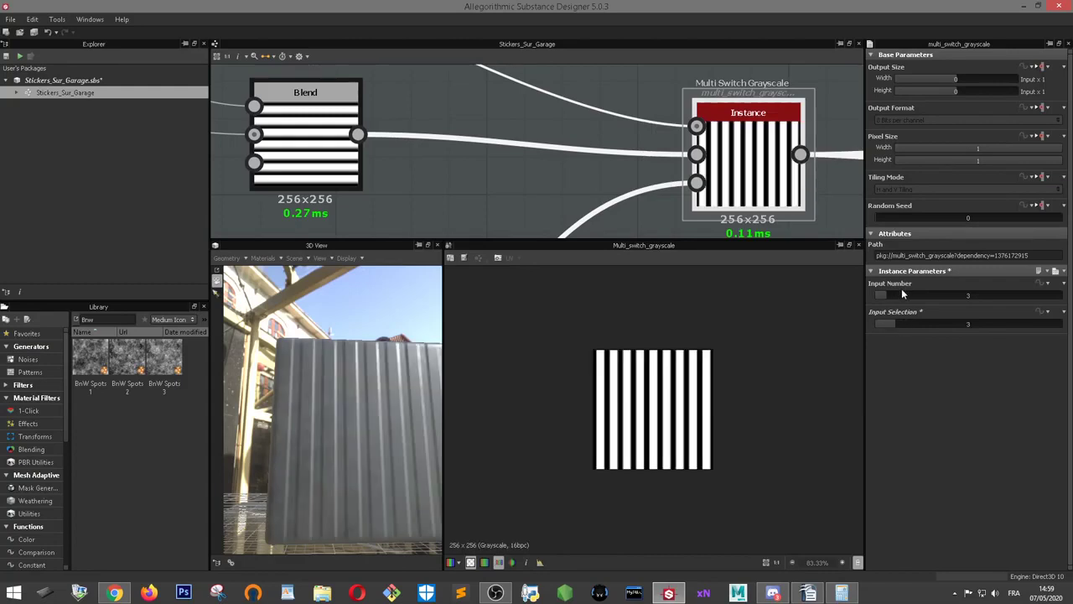
left_click(899, 294)
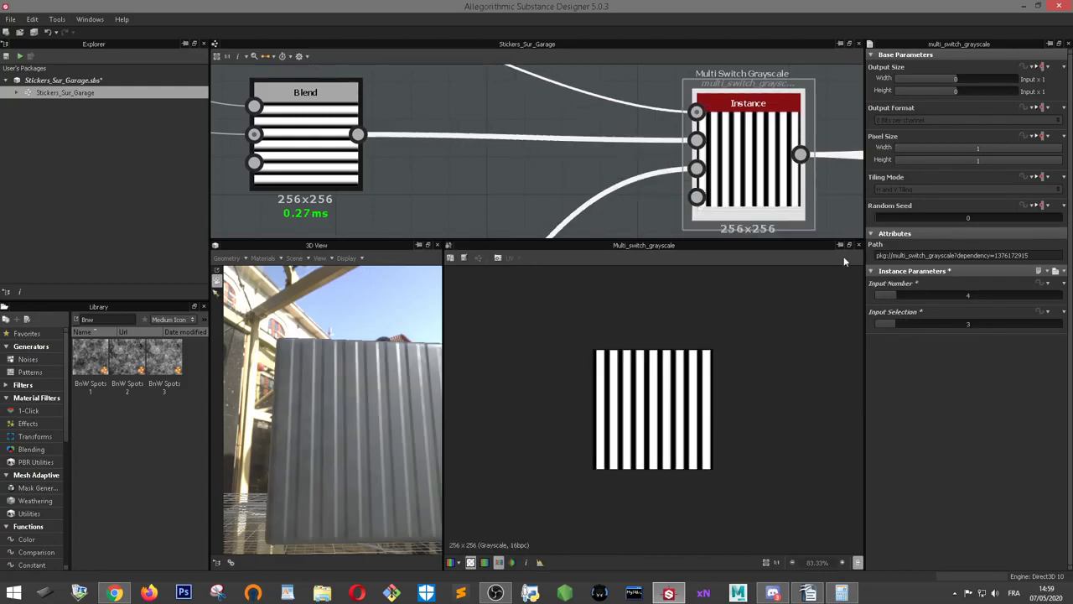
left_click_drag(903, 294, 915, 292)
double_click(901, 295)
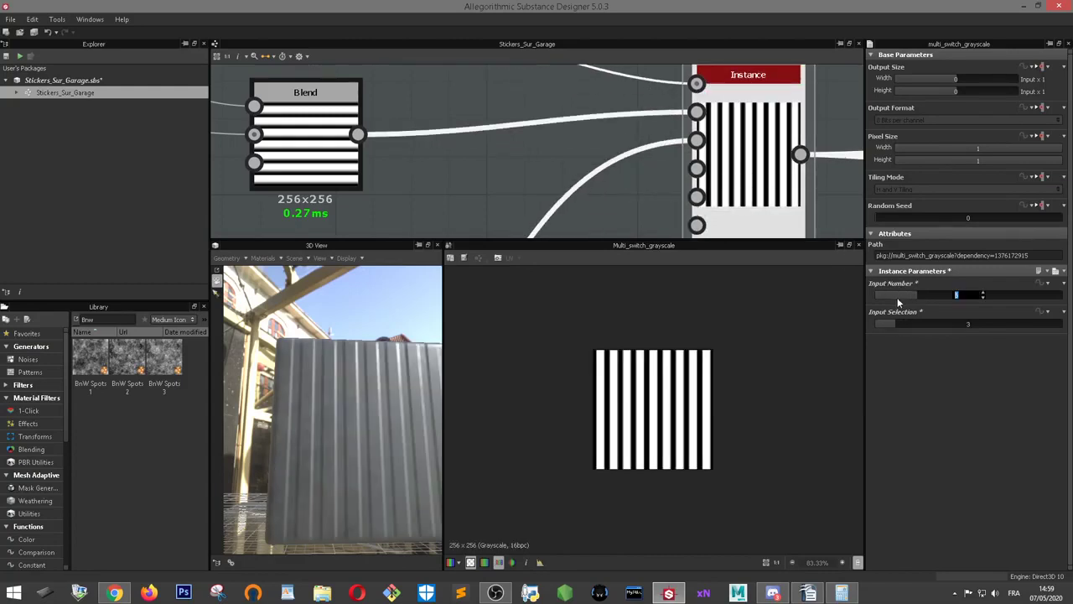
type("3")
key("Return")
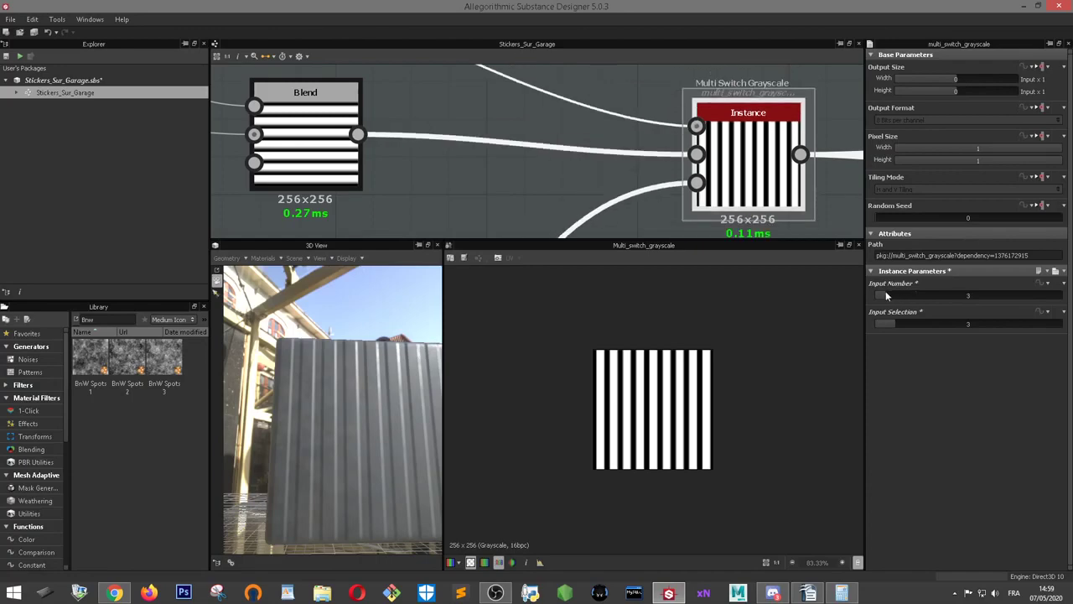
scroll(707, 192, "down", 3)
- Preview Gradient_linear_1, then the Multi Switch output, in the 2D view
middle_click_drag(707, 192, 797, 259)
double_click(470, 117)
scroll(600, 377, "up", 3)
scroll(599, 378, "up", 1)
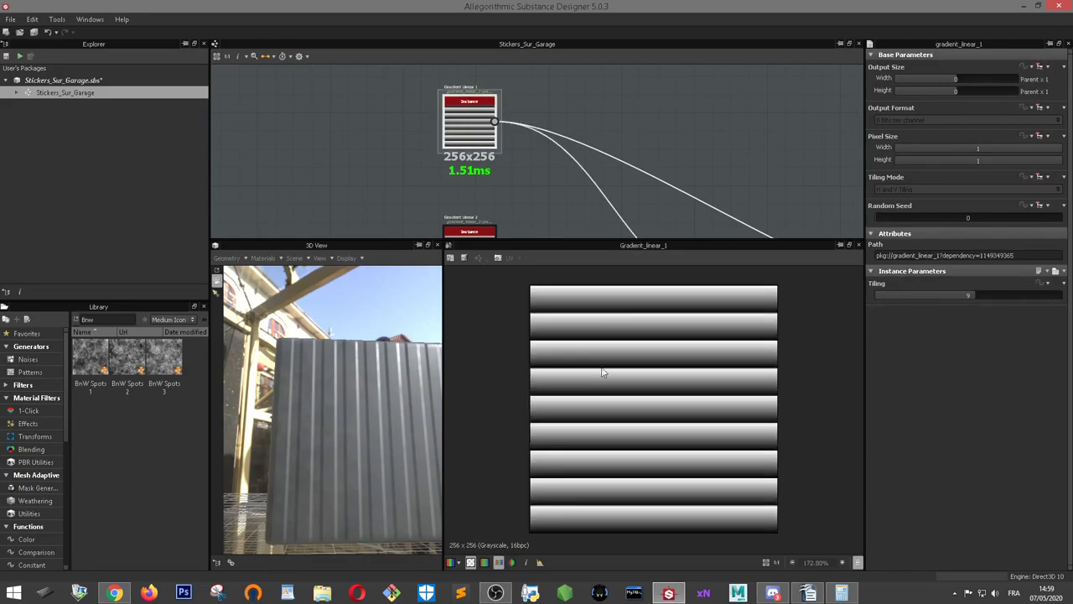
scroll(690, 143, "down", 2)
middle_click_drag(558, 101, 681, 128)
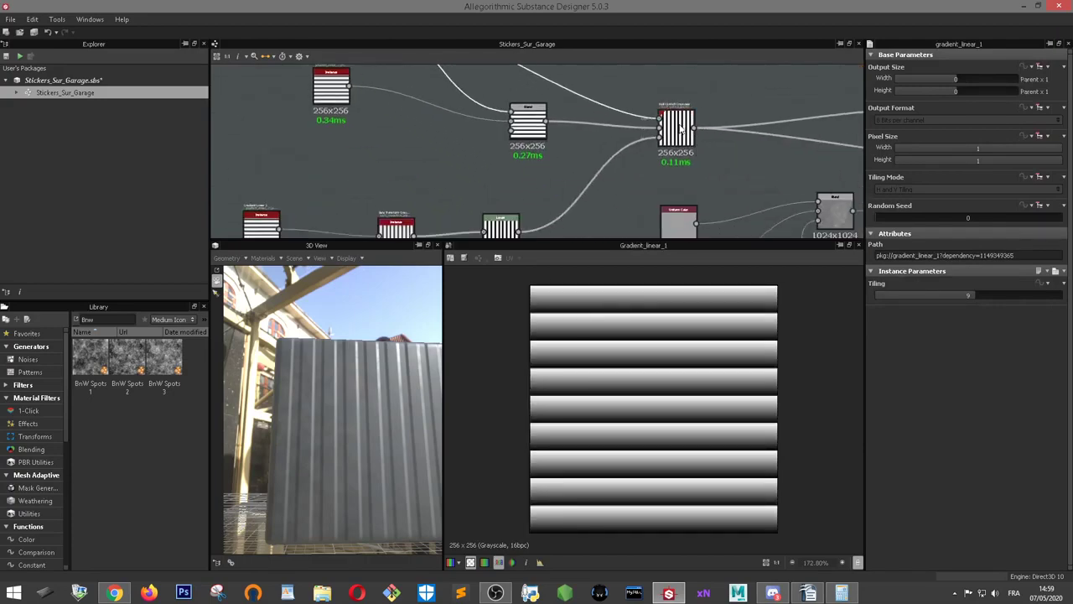
double_click(678, 125)
- Compare the Blend and Multi Switch outputs, then locate the Gradient Linear 2 chain
middle_click_drag(526, 76, 585, 166)
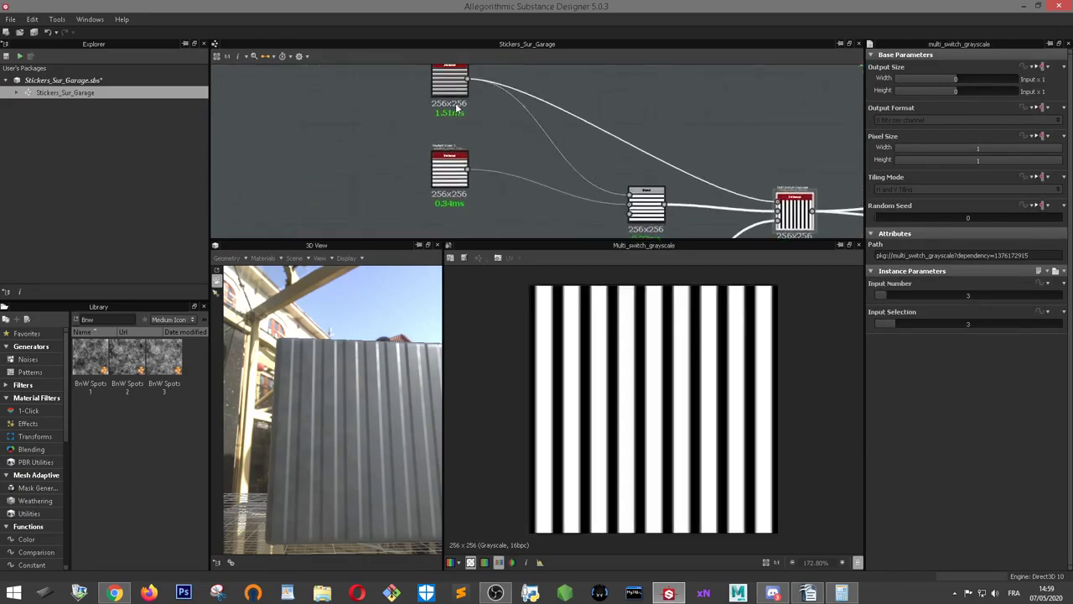
double_click(658, 214)
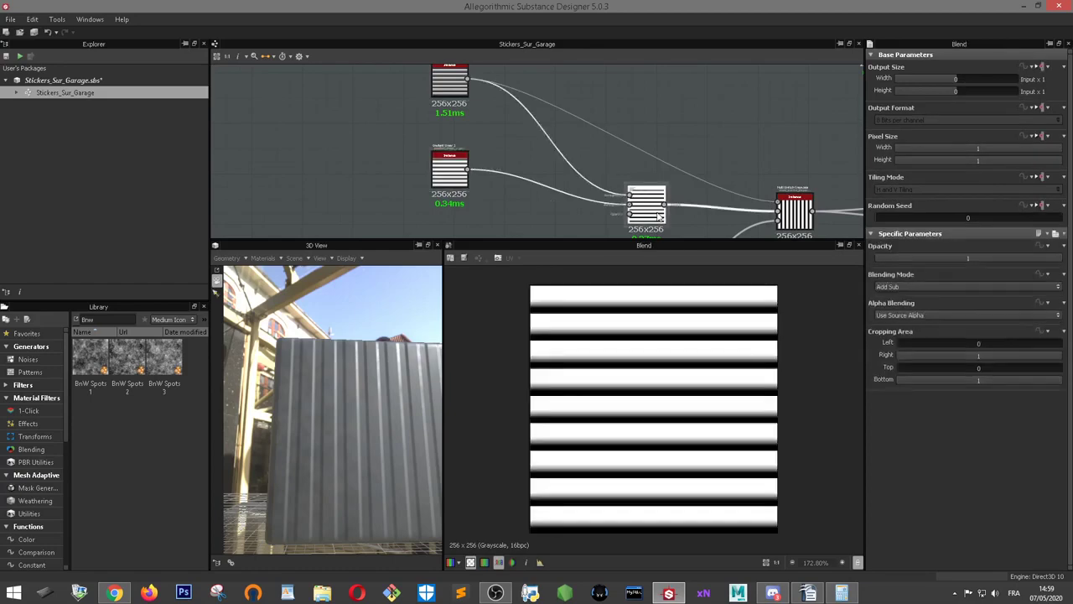
double_click(795, 213)
mouse_move(801, 216)
middle_mouse_down()
mouse_move(749, 171)
mouse_move(670, 193)
middle_mouse_up()
scroll(734, 160, "up", 3)
scroll(736, 161, "down", 3)
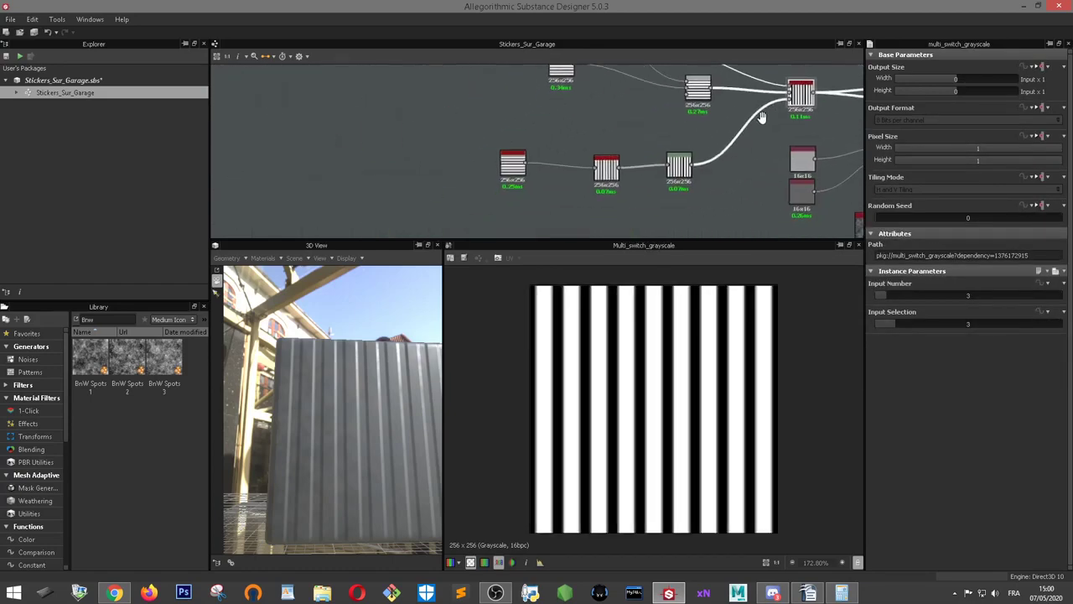
scroll(660, 188, "up", 4)
middle_click_drag(543, 169, 611, 212)
- Preview Gradient Linear 2's nine horizontal stripes and orbit the 3D panel
double_click(300, 164)
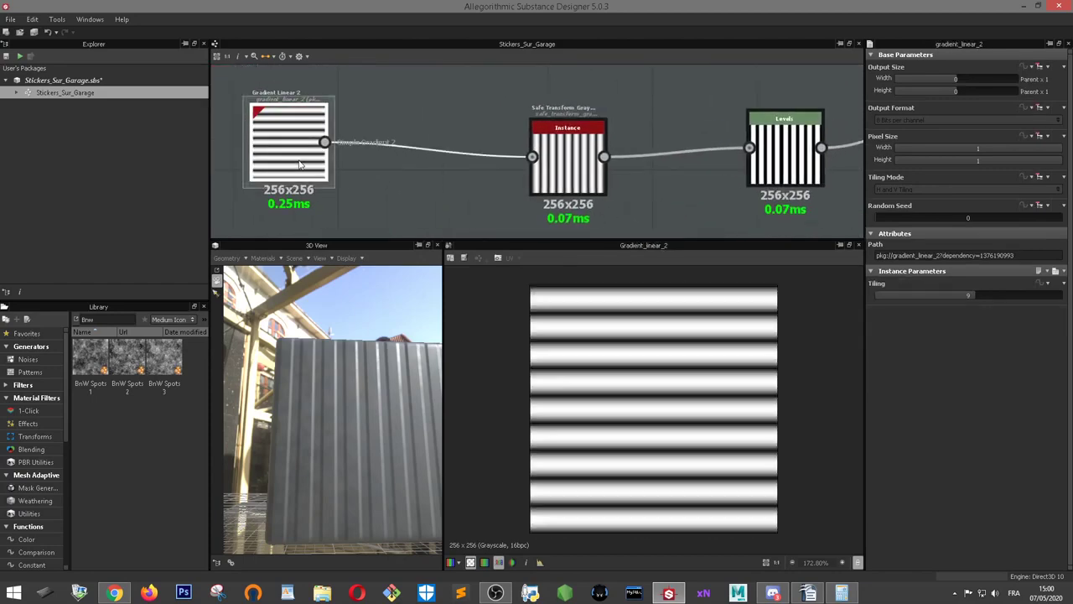
scroll(407, 104, "down", 3)
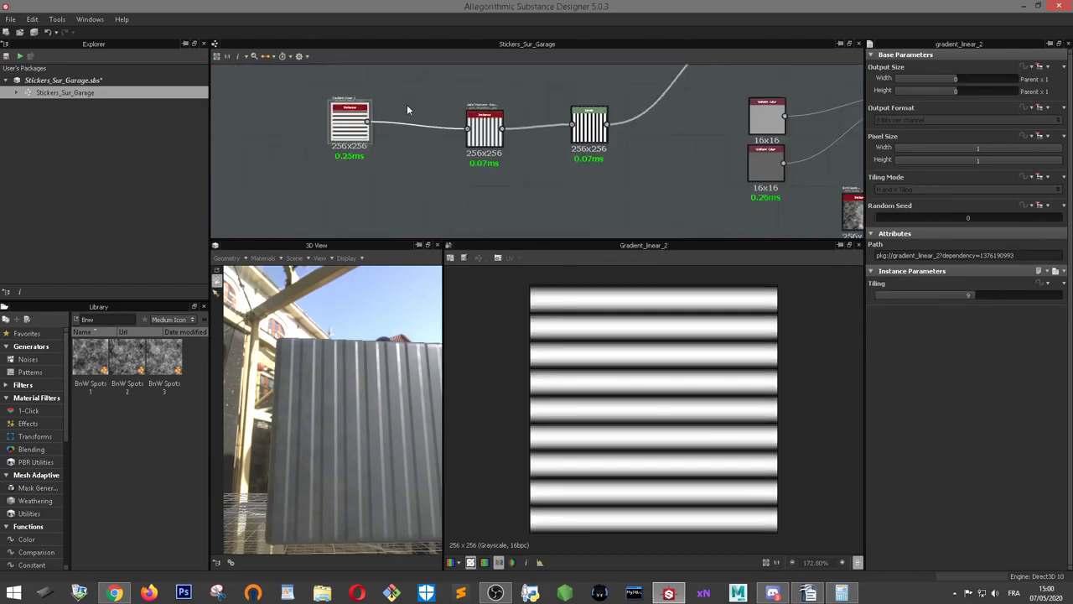
middle_click_drag(407, 104, 472, 221)
scroll(472, 221, "up", 2)
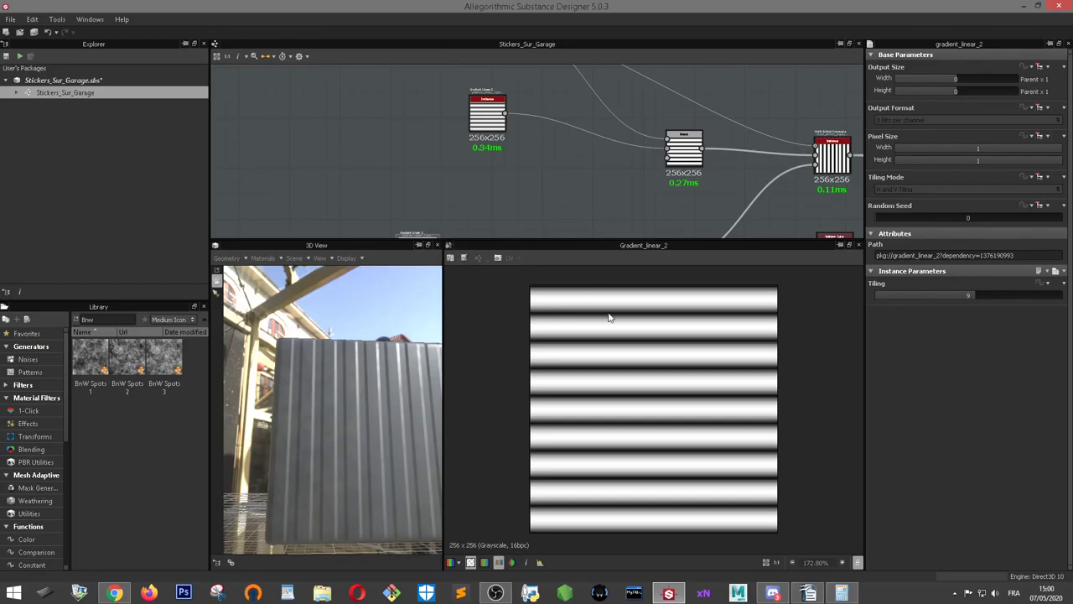
middle_click_drag(587, 193, 551, 123)
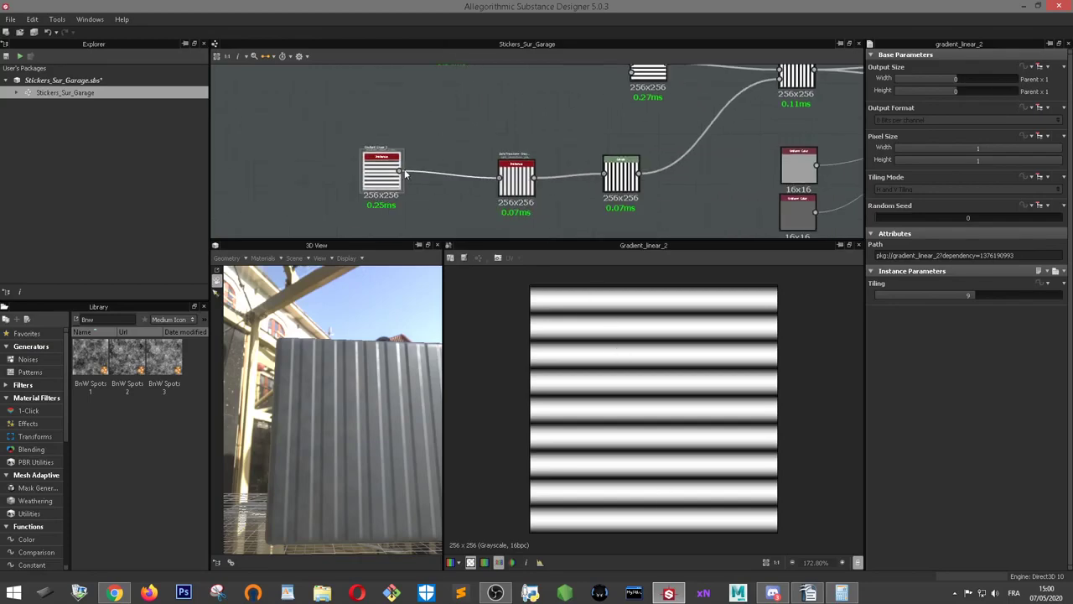
mouse_move(352, 436)
left_mouse_down()
mouse_move(333, 456)
mouse_move(323, 446)
mouse_move(323, 364)
mouse_move(362, 415)
mouse_move(379, 372)
mouse_move(357, 360)
left_mouse_up()
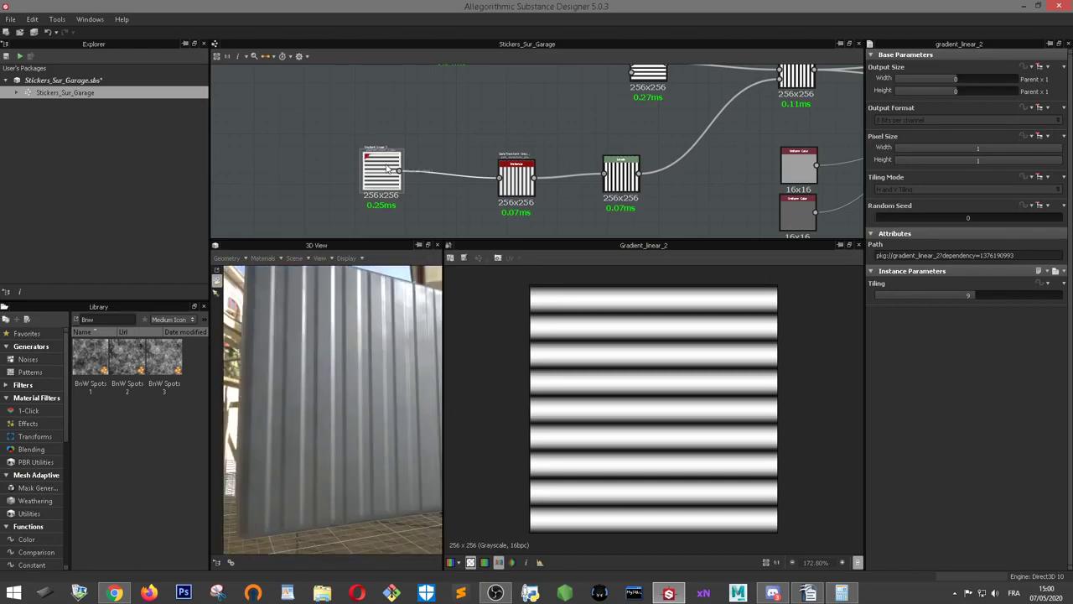
- Shift the first gradient node right and search for the Safe Transform Grayscale node with 'safe'
mouse_move(388, 168)
middle_mouse_down()
mouse_move(427, 131)
mouse_move(455, 160)
mouse_move(414, 163)
mouse_move(490, 120)
middle_mouse_up()
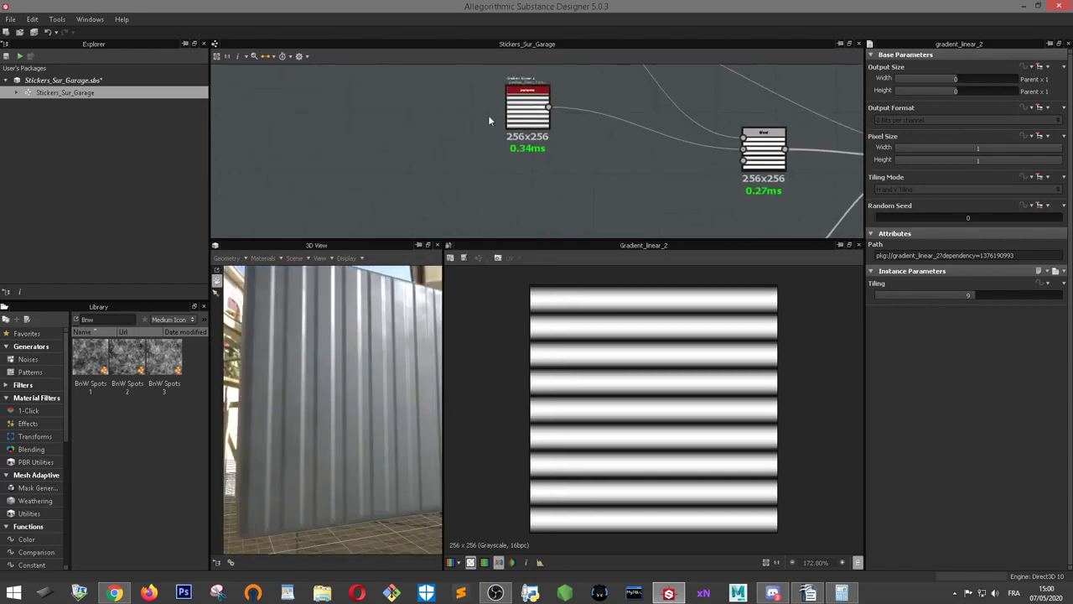
scroll(597, 202, "down", 3)
scroll(547, 111, "up", 2)
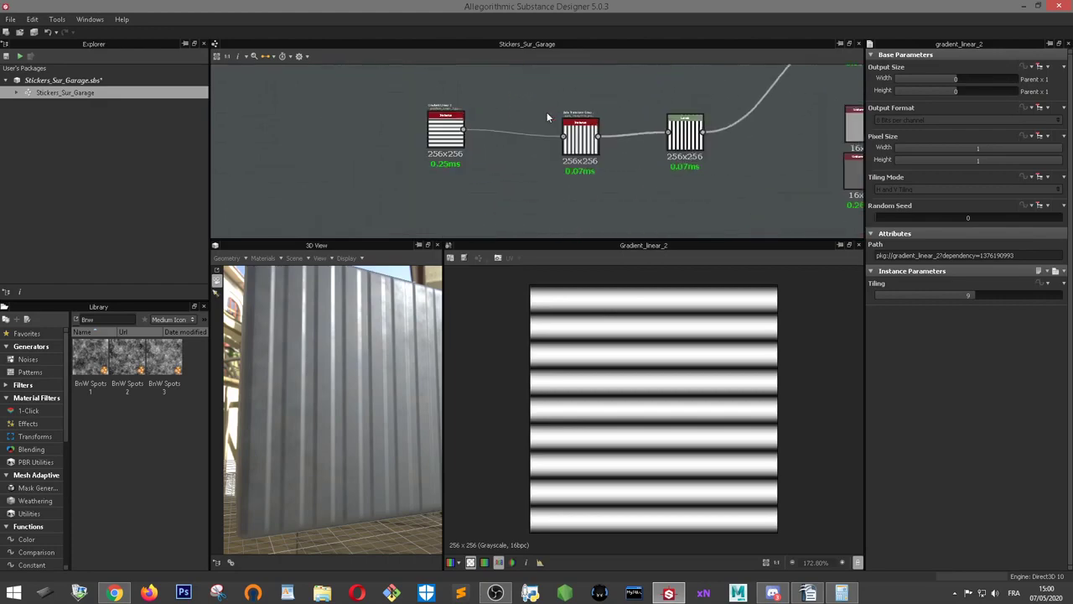
scroll(546, 118, "up", 1)
left_click_drag(430, 134, 476, 137)
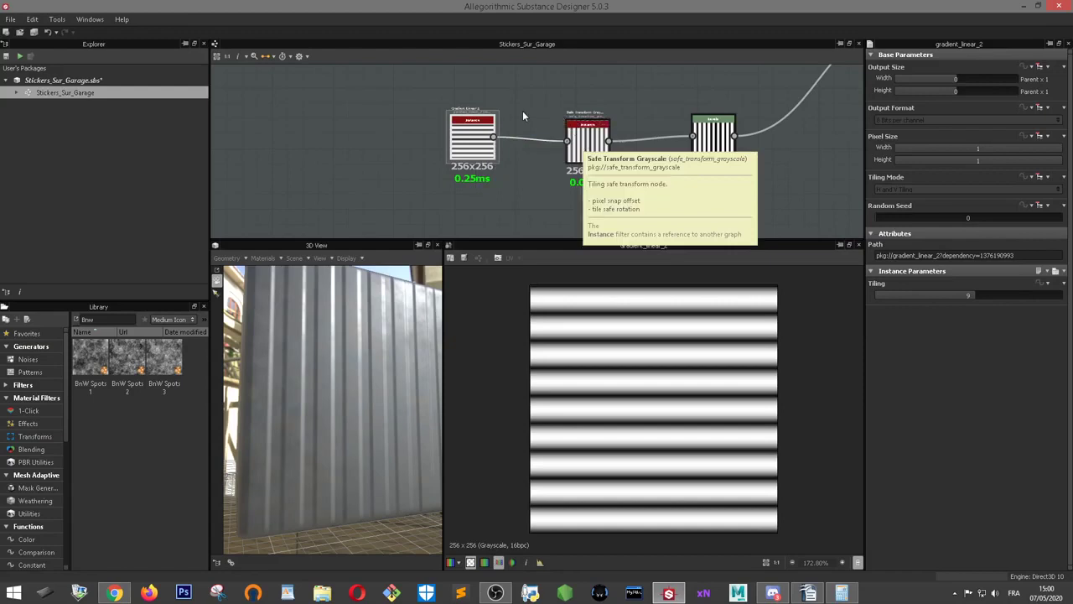
scroll(533, 102, "up", 5)
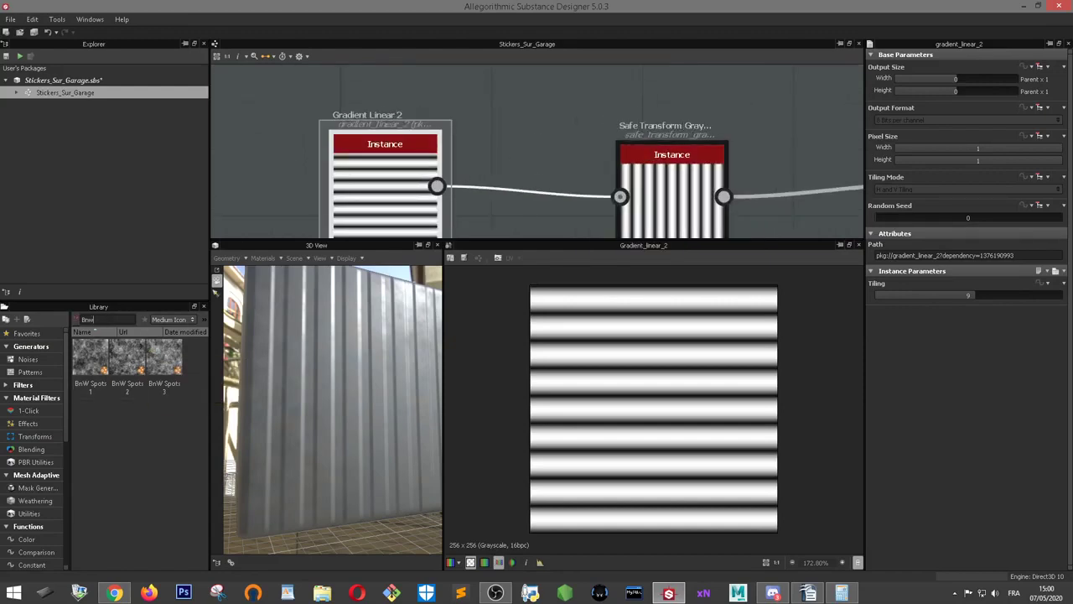
type("safe")
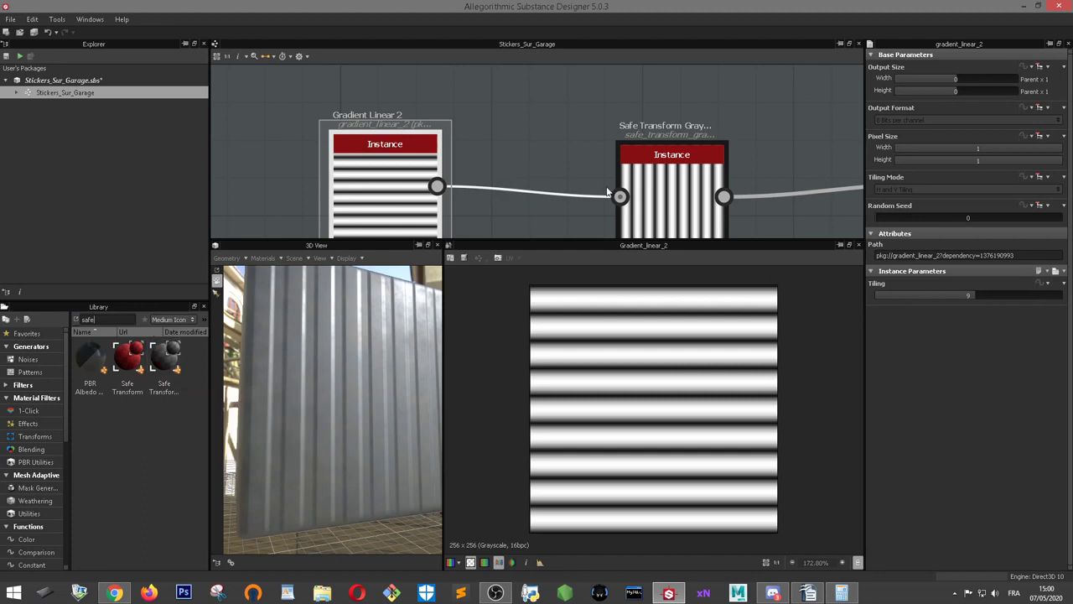
scroll(581, 173, "down", 3)
middle_click_drag(629, 197, 567, 156)
left_click(567, 152)
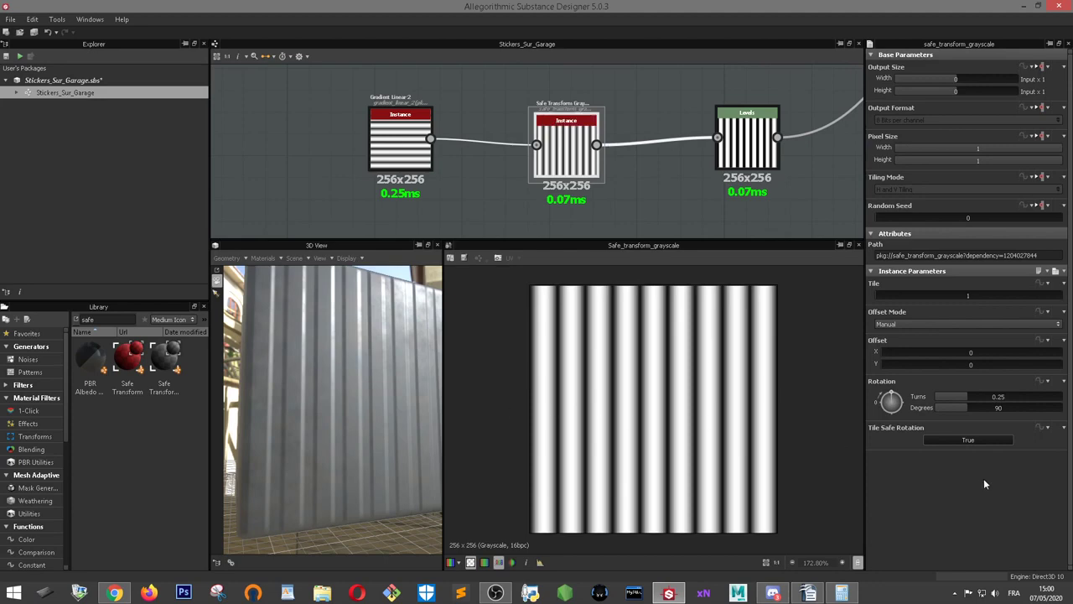
left_click(973, 408)
left_click(964, 442)
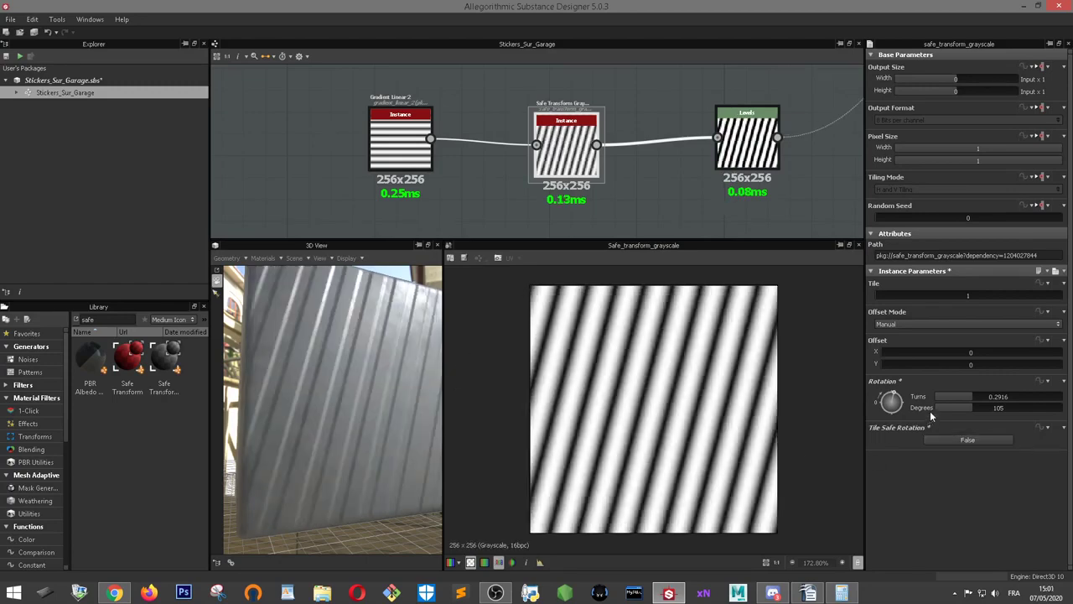
left_click(976, 434)
left_click(968, 411)
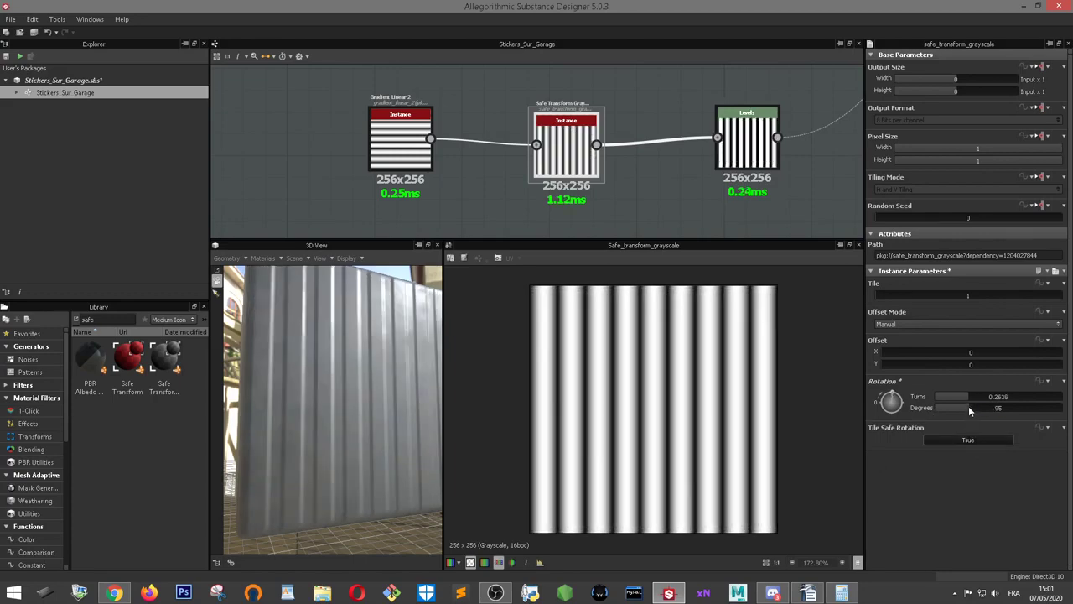
double_click(968, 411)
type("90")
key("Return")
scroll(661, 86, "down", 3)
scroll(587, 126, "up", 4)
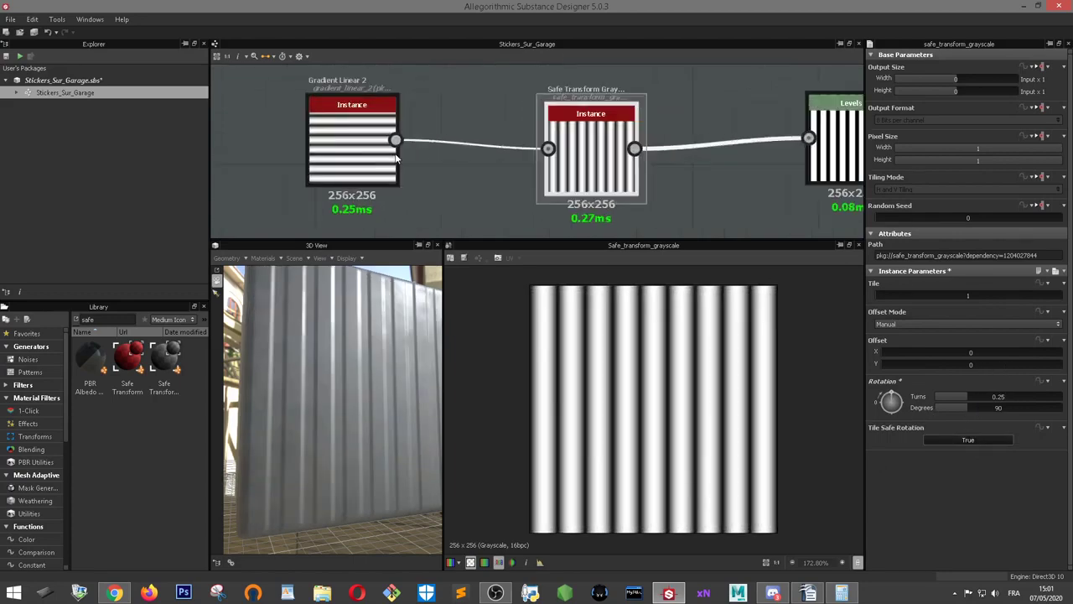
left_click(352, 138)
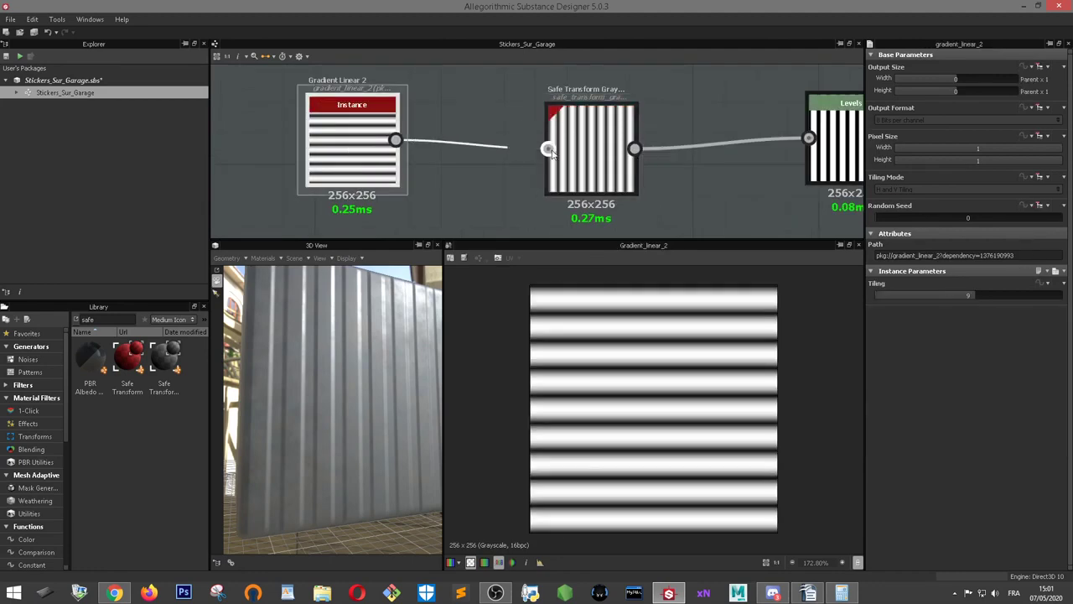
left_click(580, 149)
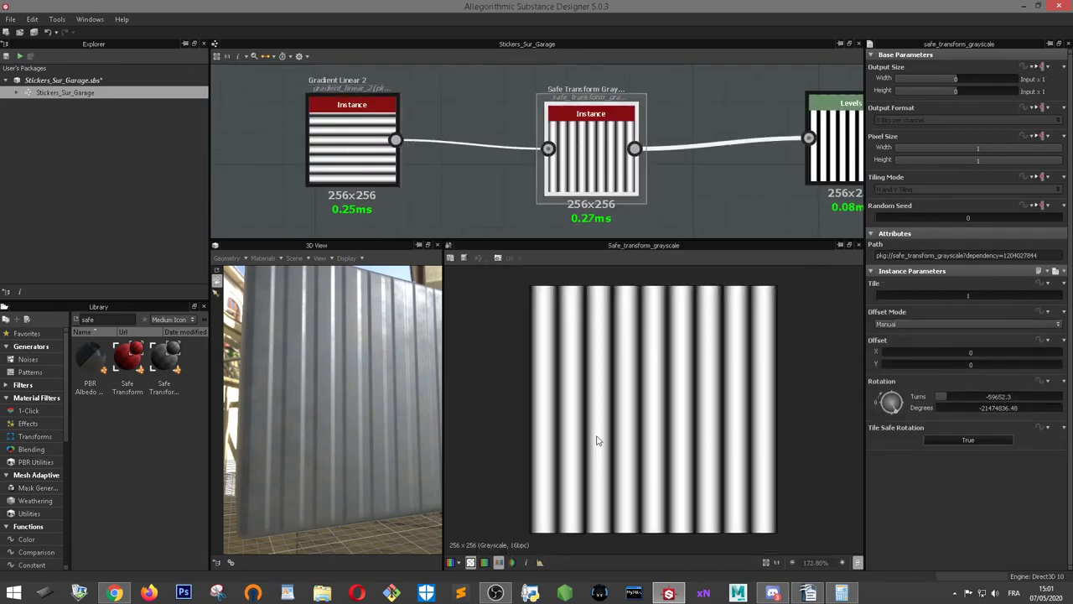
left_click_drag(275, 380, 389, 387)
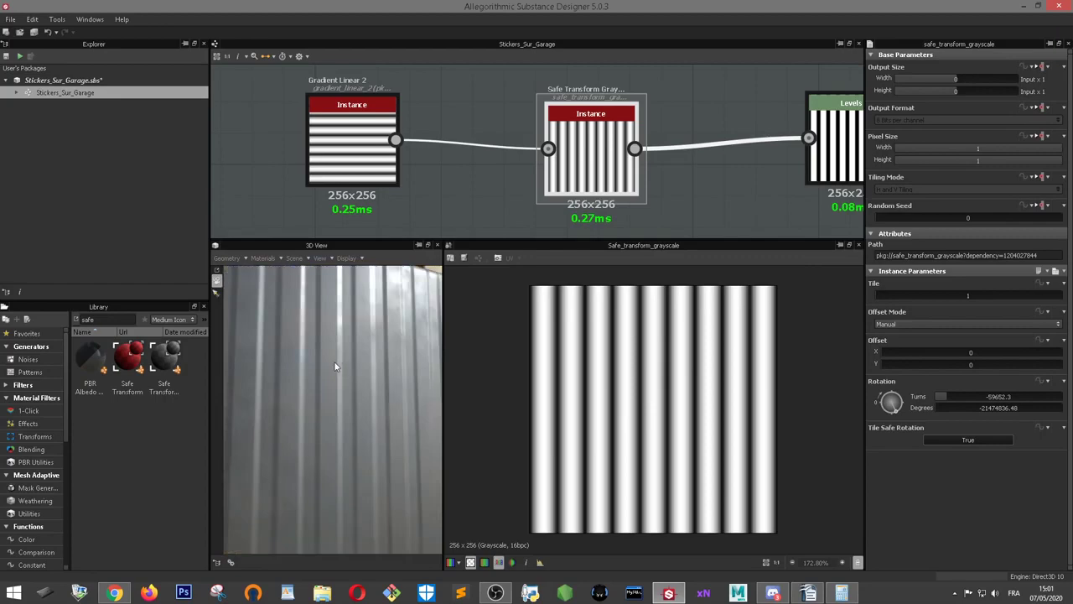
middle_click_drag(726, 139, 462, 158)
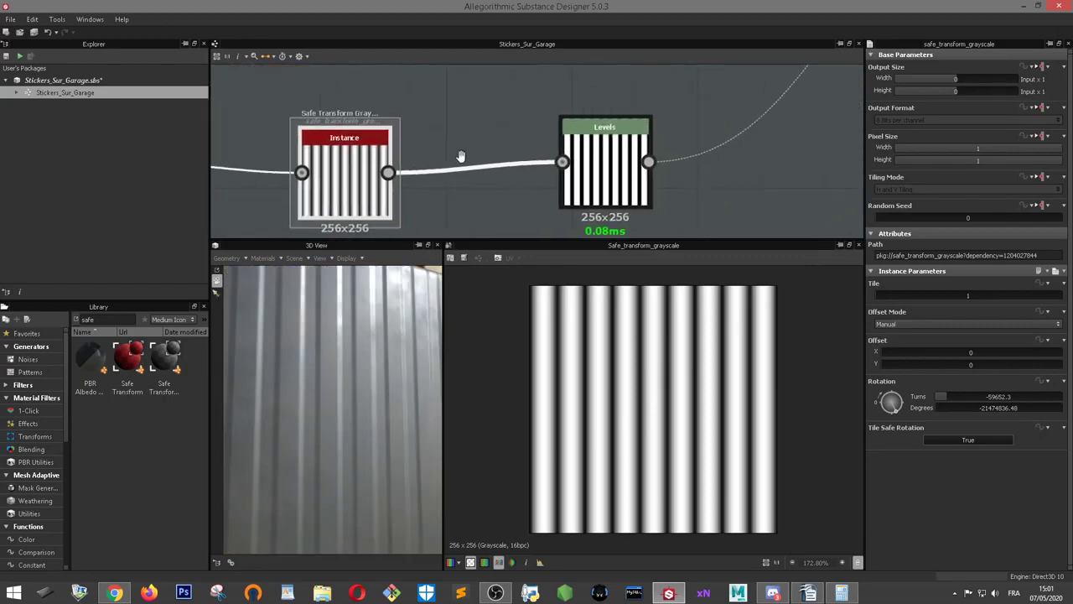
scroll(587, 142, "up", 2)
scroll(594, 120, "up", 5)
left_click(602, 153)
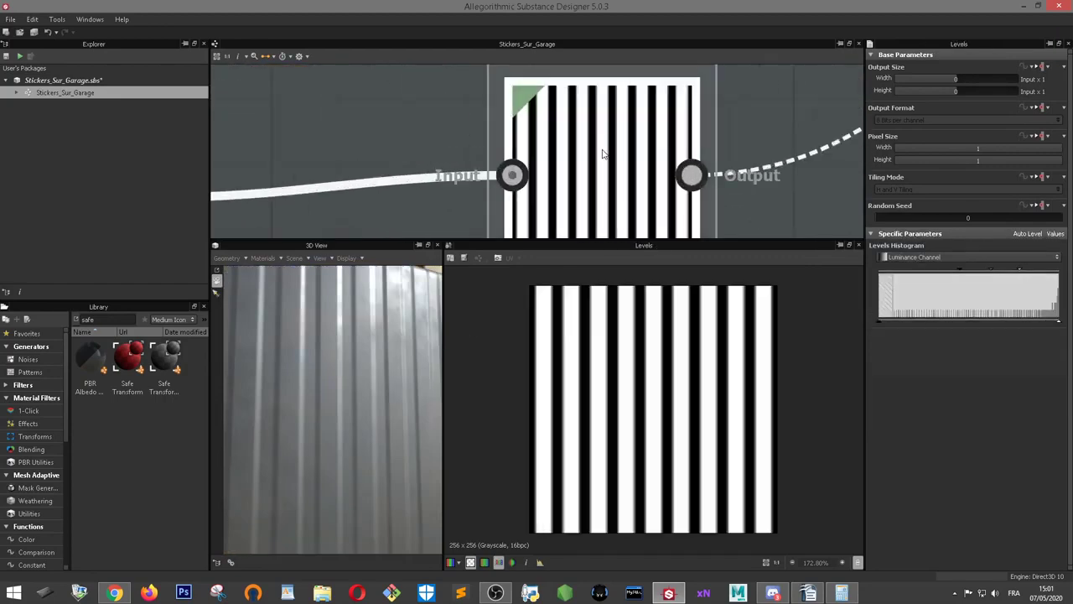
scroll(701, 205, "down", 1)
scroll(654, 167, "down", 2)
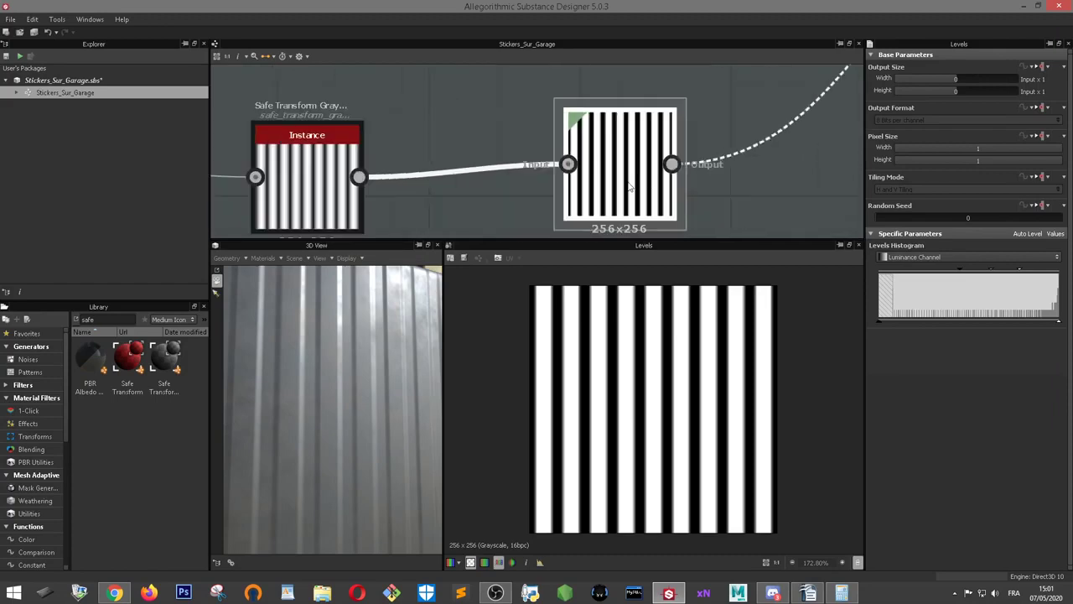
left_click(328, 188)
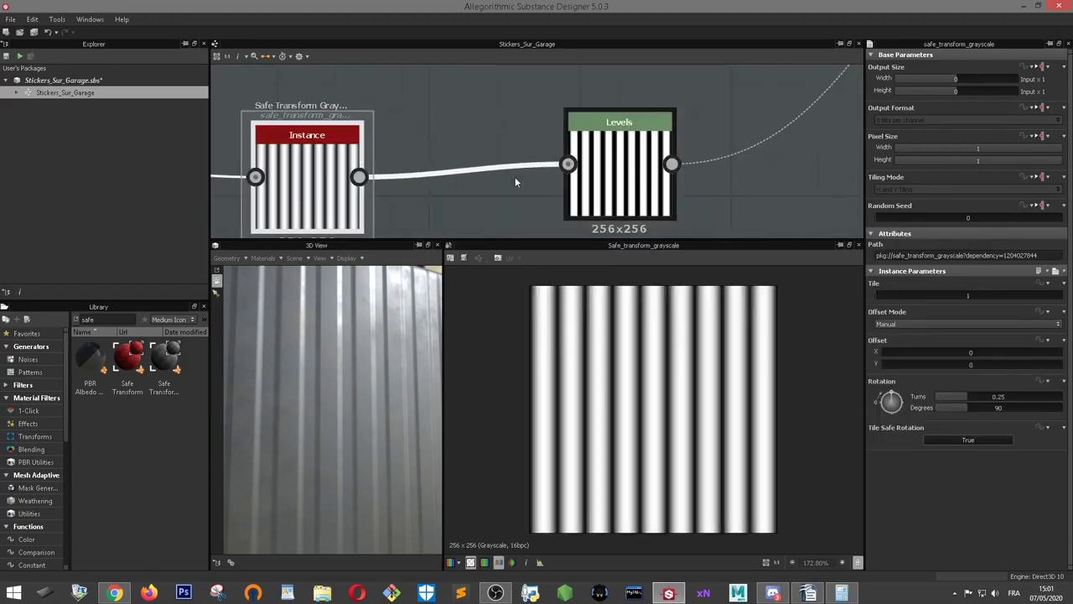
left_click(585, 174)
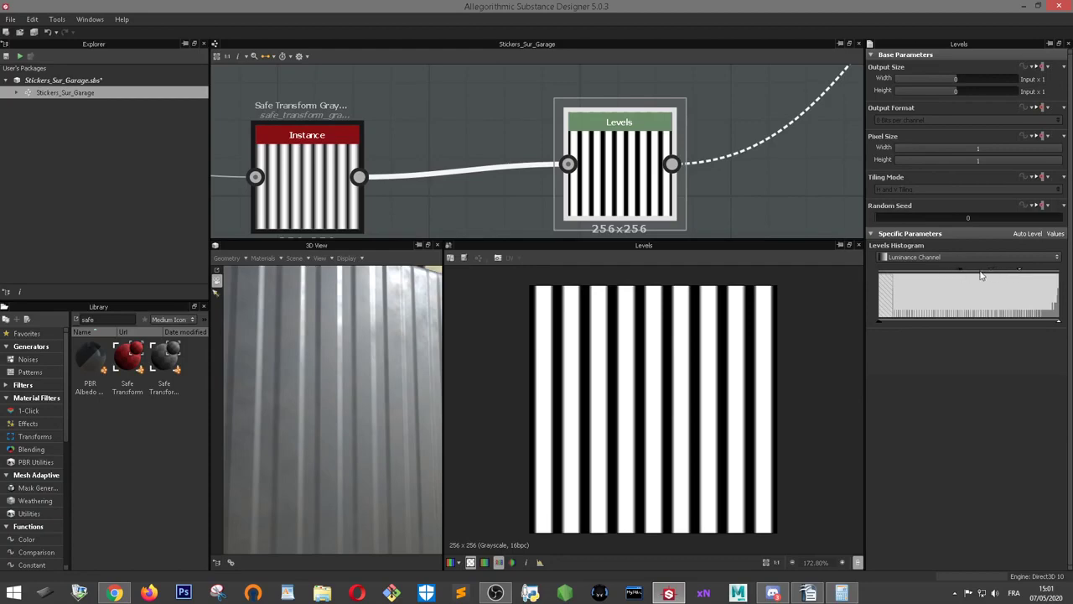
scroll(620, 370, "up", 2)
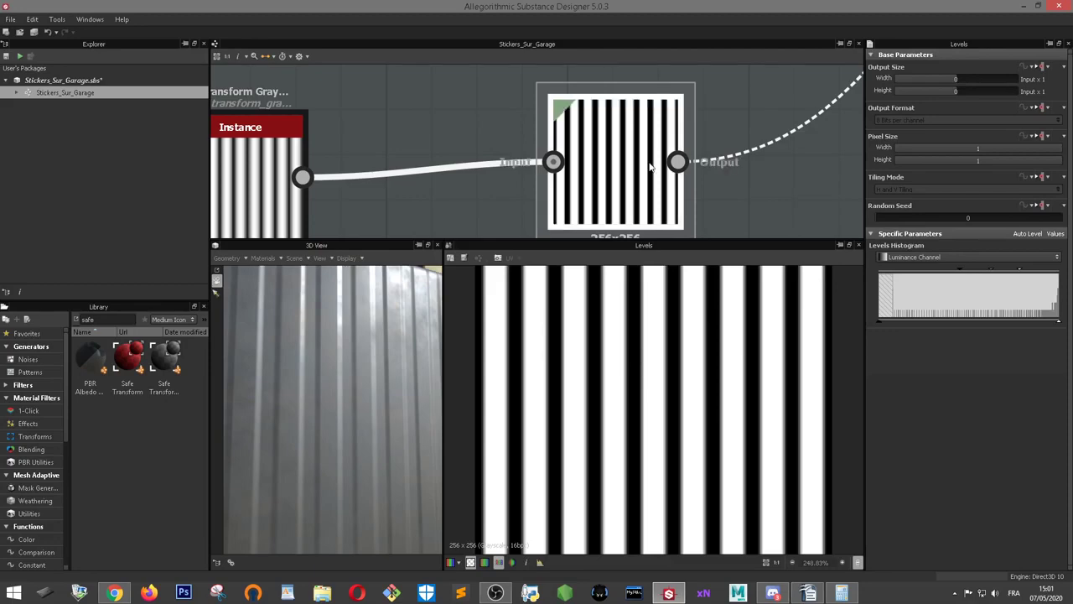
scroll(620, 167, "down", 3)
middle_click_drag(658, 247, 570, 210)
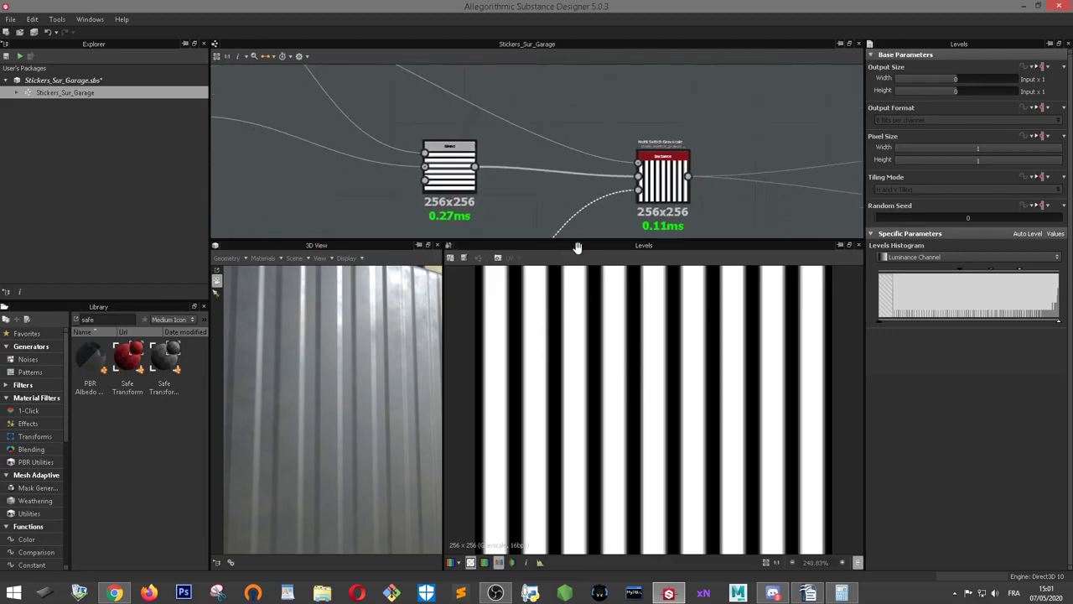
- Select the Multi Switch Grayscale node and view its output in the 2D view
left_click(664, 166)
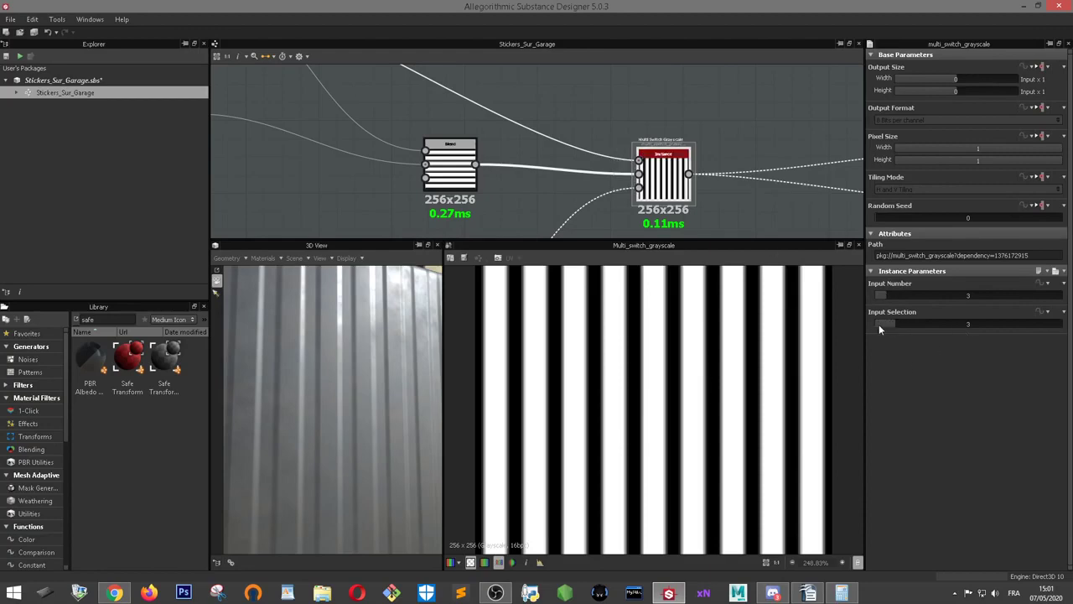
scroll(625, 133, "down", 3)
mouse_move(668, 157)
middle_mouse_down()
mouse_move(450, 141)
mouse_move(453, 153)
middle_mouse_up()
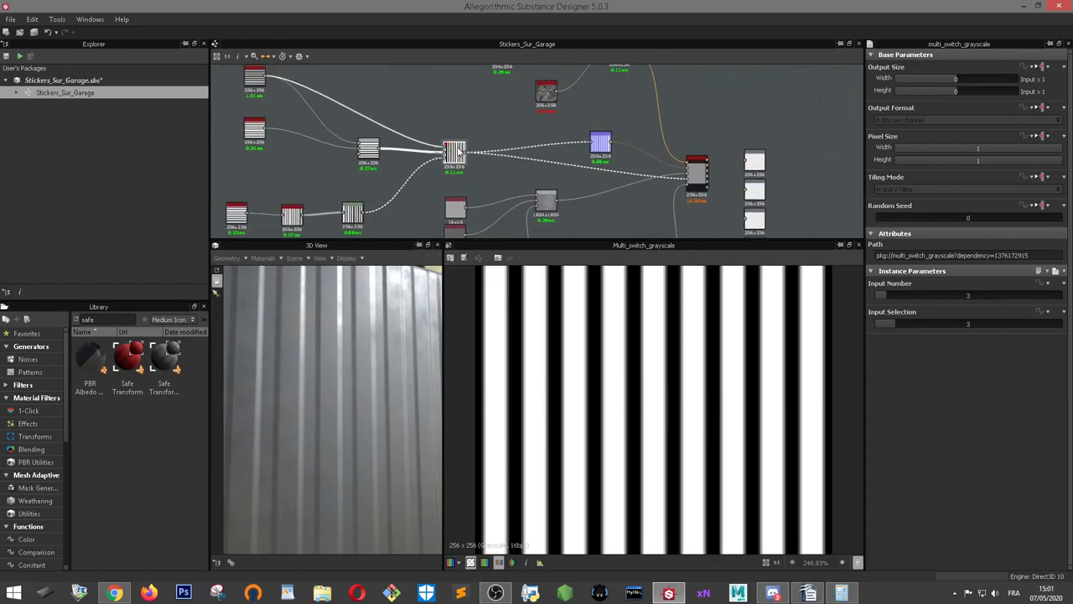
scroll(458, 151, "down", 2)
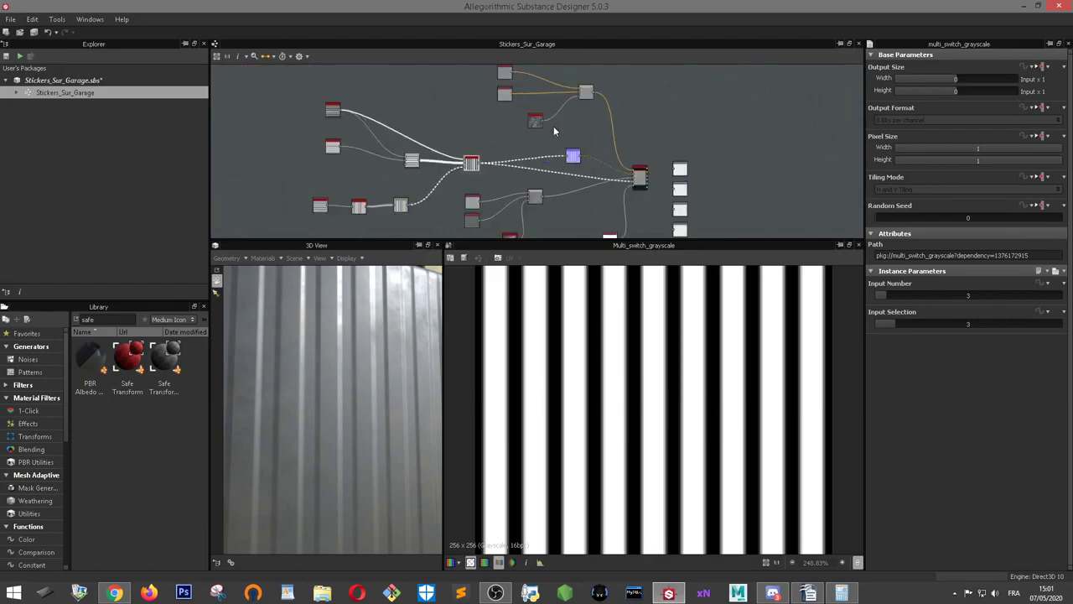
scroll(426, 119, "up", 1)
scroll(419, 147, "up", 1)
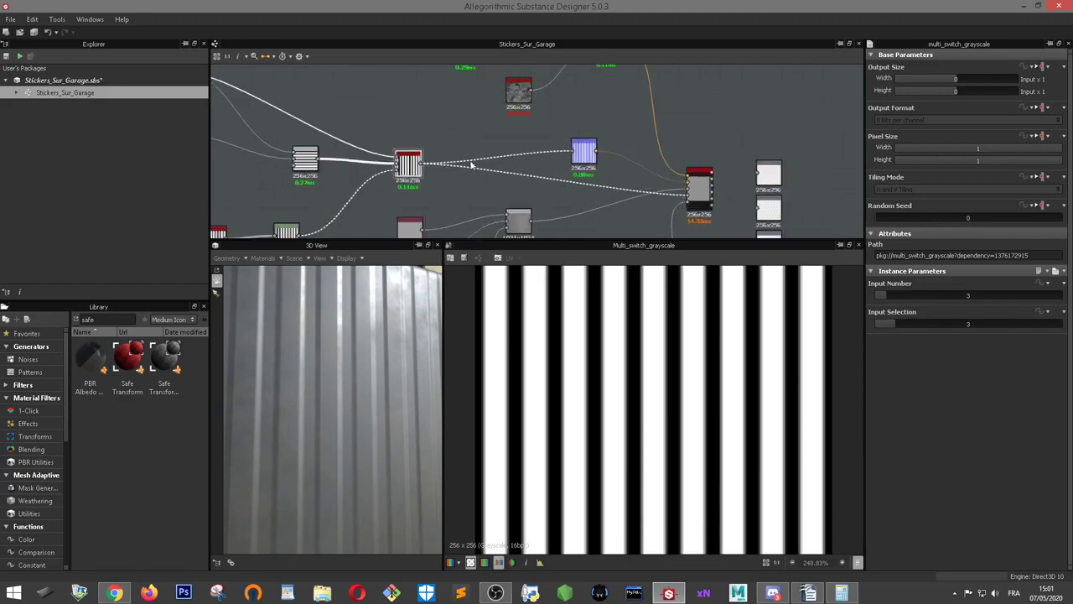
scroll(410, 155, "up", 1)
double_click(411, 155)
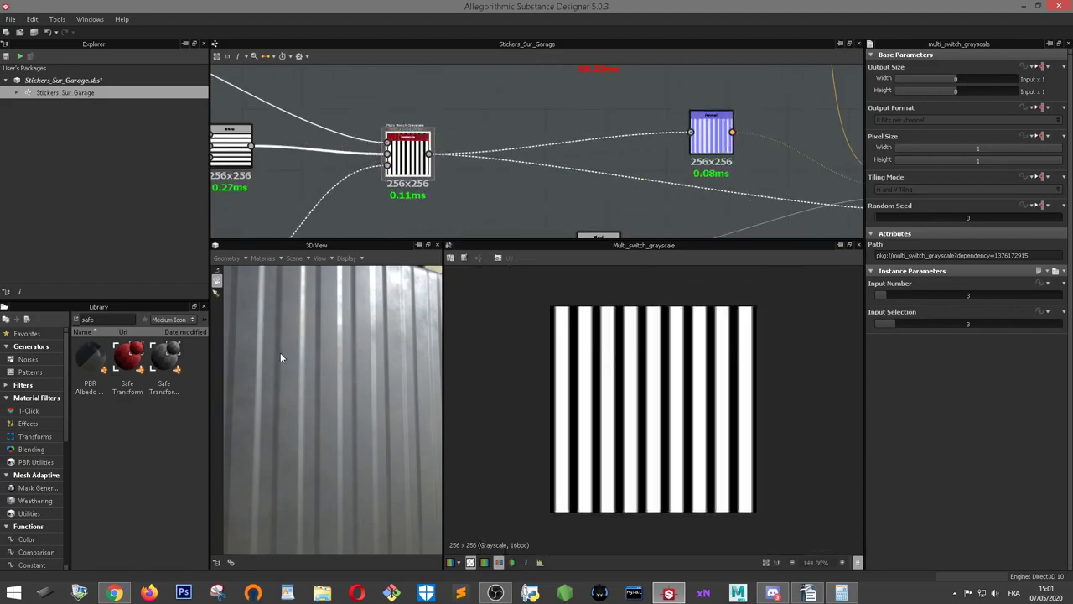
mouse_move(280, 352)
left_mouse_down()
mouse_move(365, 375)
mouse_move(330, 373)
mouse_move(324, 351)
mouse_move(286, 349)
mouse_move(319, 363)
left_mouse_up()
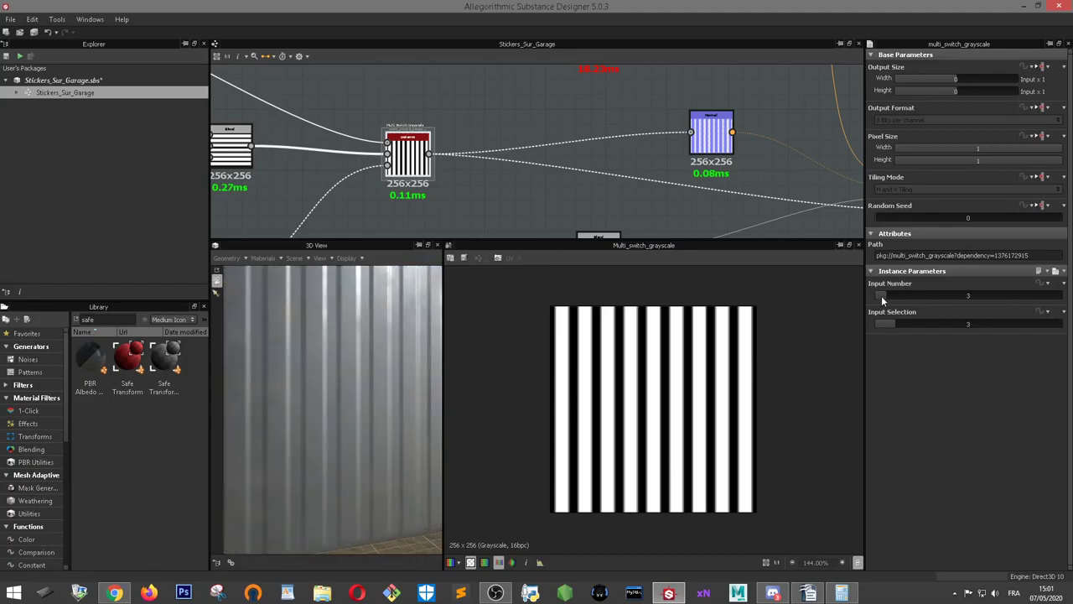
- Set Input Selection to 2, then 1, comparing the ribs on the 3D panel
left_click(889, 324)
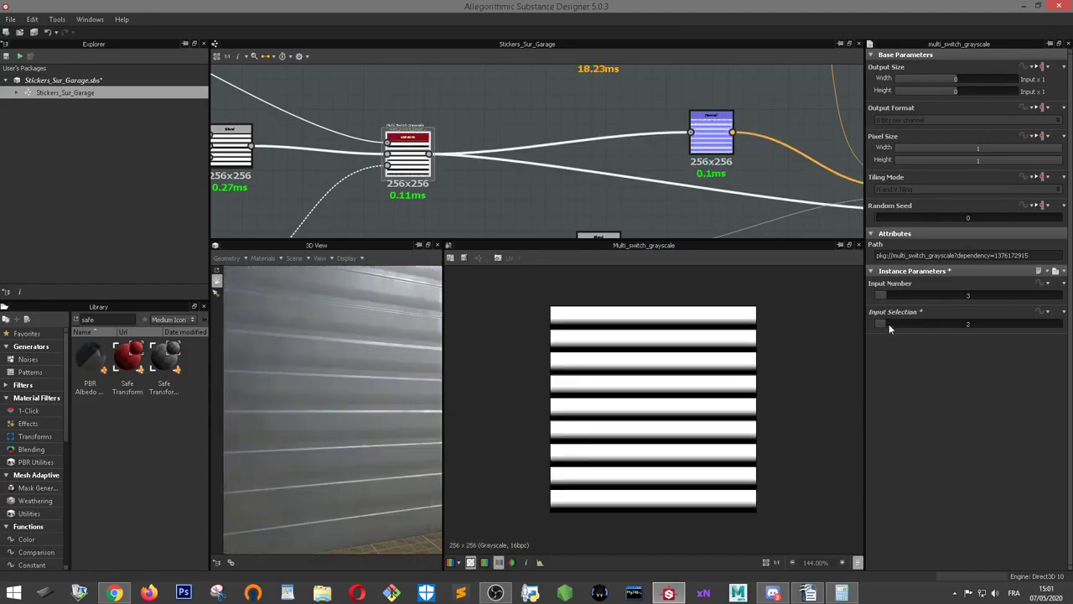
mouse_move(305, 337)
left_mouse_down()
mouse_move(337, 332)
mouse_move(306, 382)
mouse_move(319, 383)
left_mouse_up()
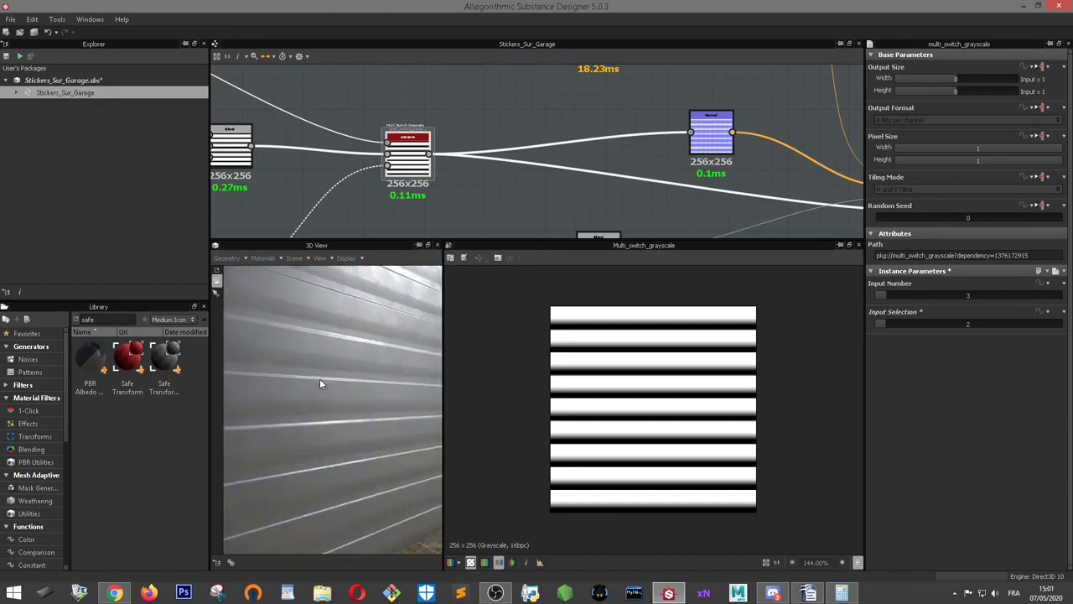
left_click(879, 325)
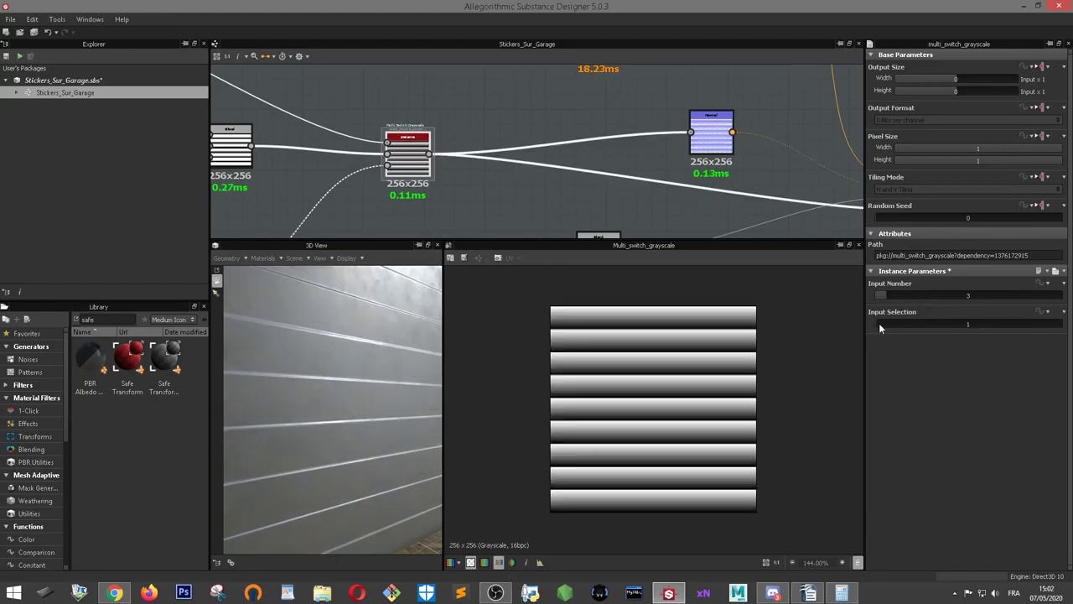
mouse_move(393, 340)
left_mouse_down()
mouse_move(270, 351)
mouse_move(308, 334)
mouse_move(355, 349)
mouse_move(314, 358)
mouse_move(310, 403)
mouse_move(325, 393)
mouse_move(327, 317)
mouse_move(370, 334)
mouse_move(280, 336)
mouse_move(306, 328)
left_mouse_up()
- Inspect the Normal and Base Material nodes while orbiting the 3D panel view
scroll(544, 144, "down", 2)
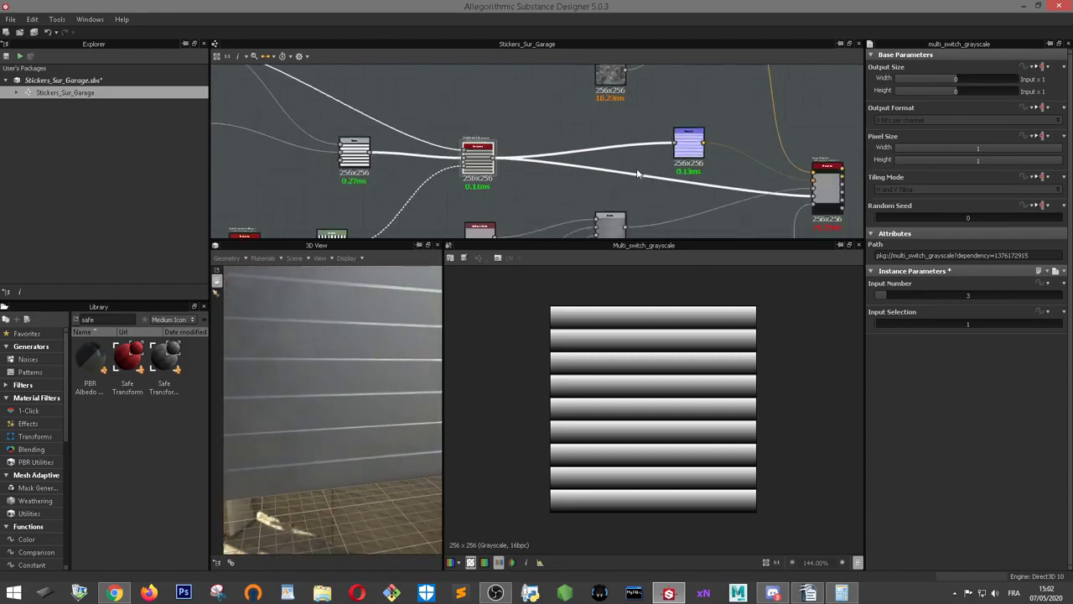
scroll(543, 144, "up", 3)
left_click(620, 106)
scroll(666, 152, "down", 2)
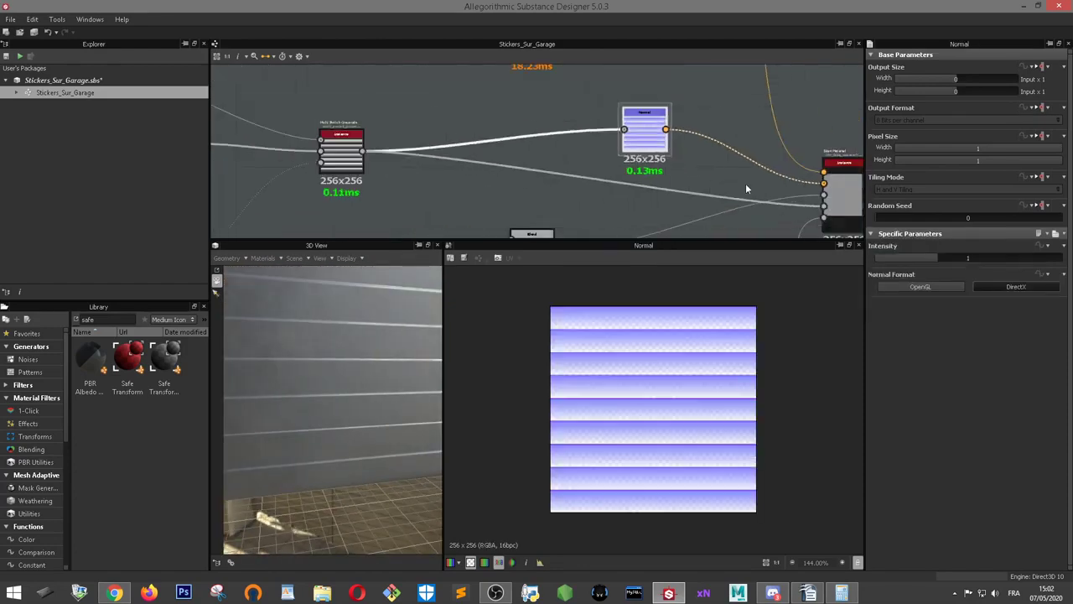
middle_click_drag(745, 182, 636, 162)
scroll(635, 162, "up", 1)
left_click(718, 159)
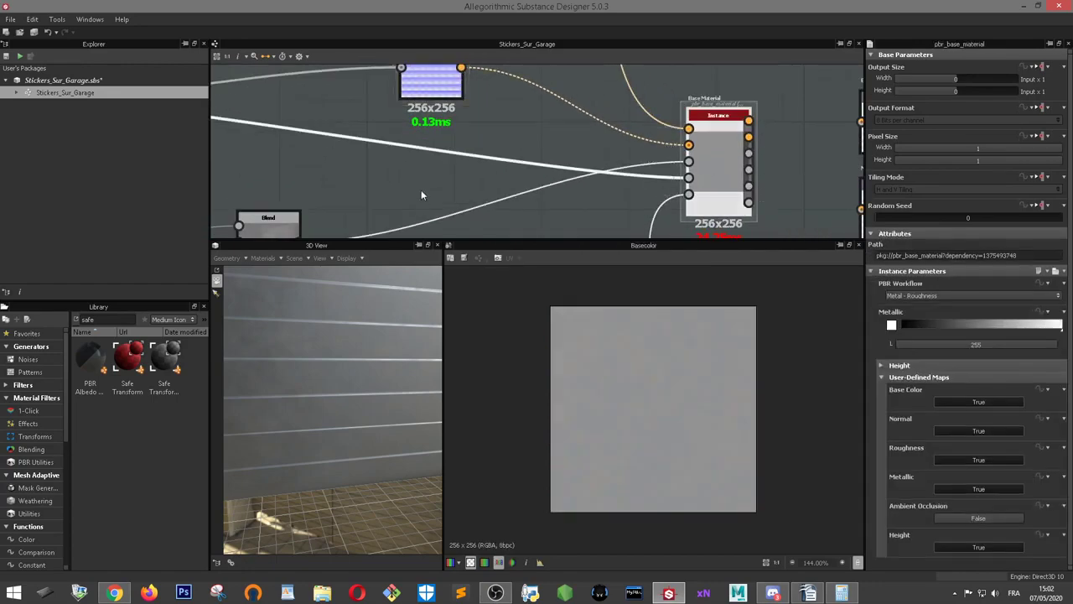
scroll(421, 190, "down", 2)
scroll(383, 198, "down", 2)
left_click_drag(357, 339, 367, 276)
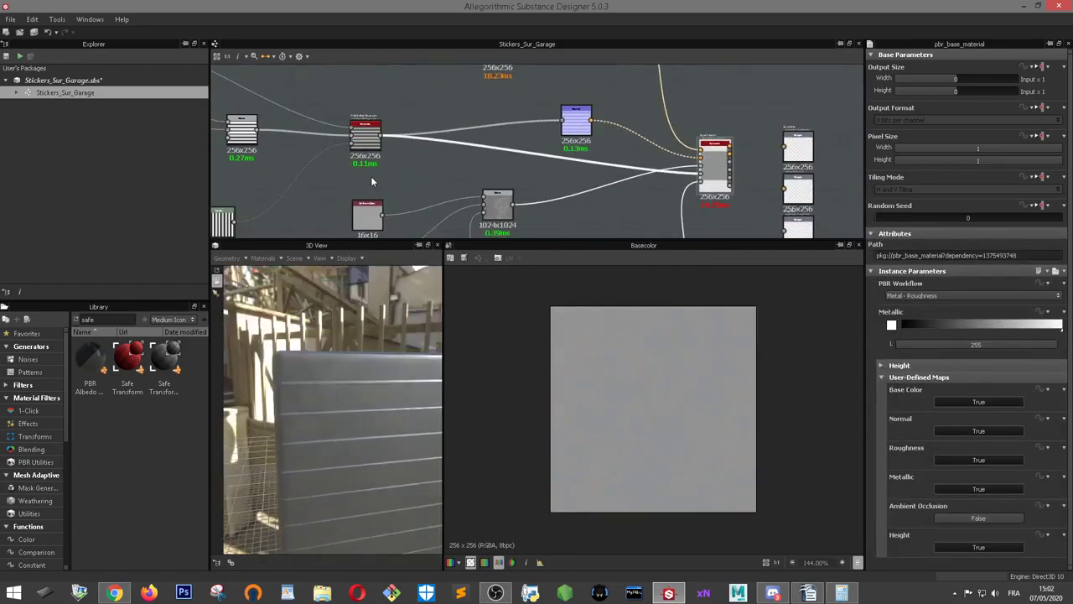
scroll(371, 176, "up", 3)
- Set the multi_switch_grayscale node's Input Selection to 3 for vertical corrugation
left_click(366, 122)
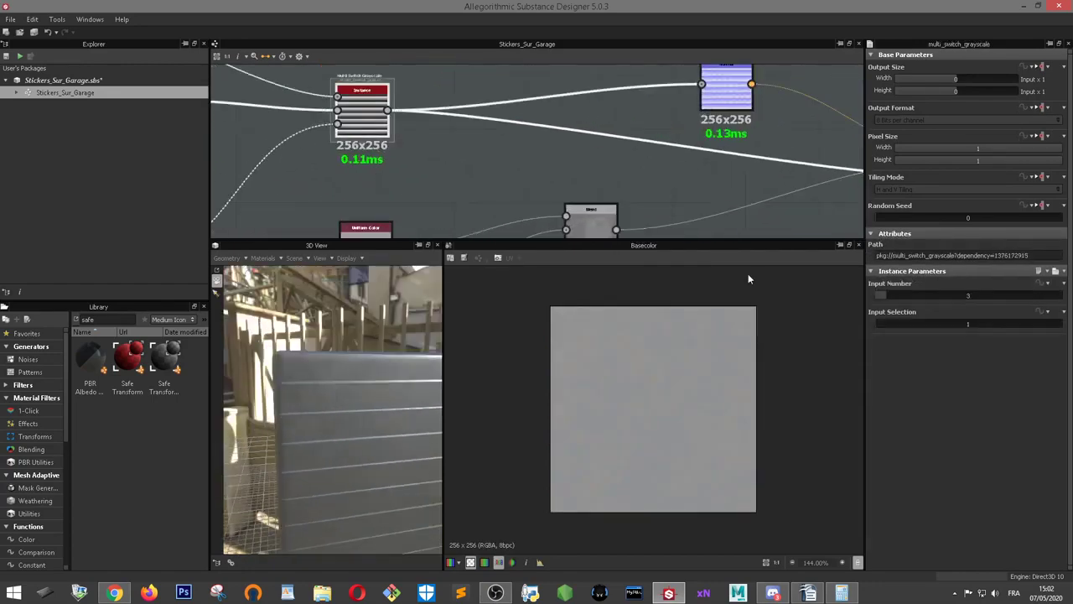
left_click(884, 321)
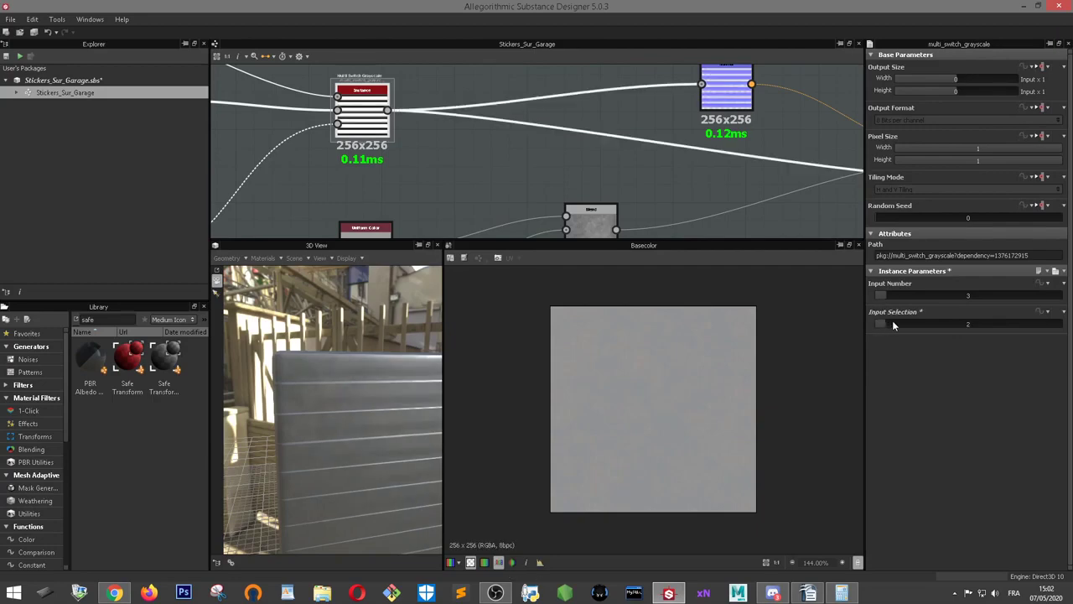
left_click(892, 321)
- Pan the graph around the central multi-switch node and its neighbours
scroll(372, 156, "down", 2)
middle_click_drag(373, 156, 466, 198)
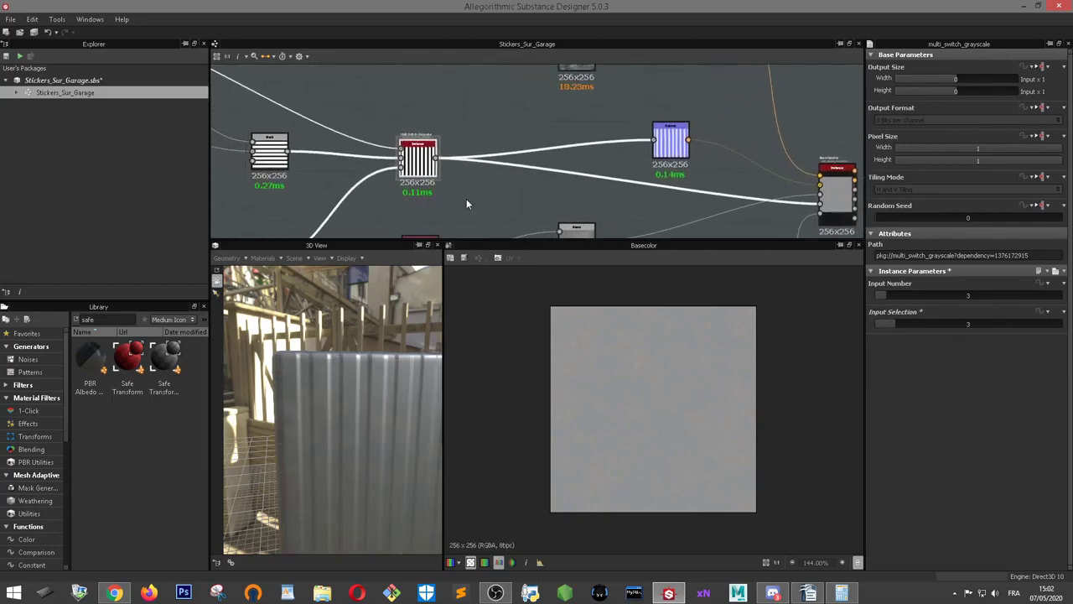
mouse_move(417, 155)
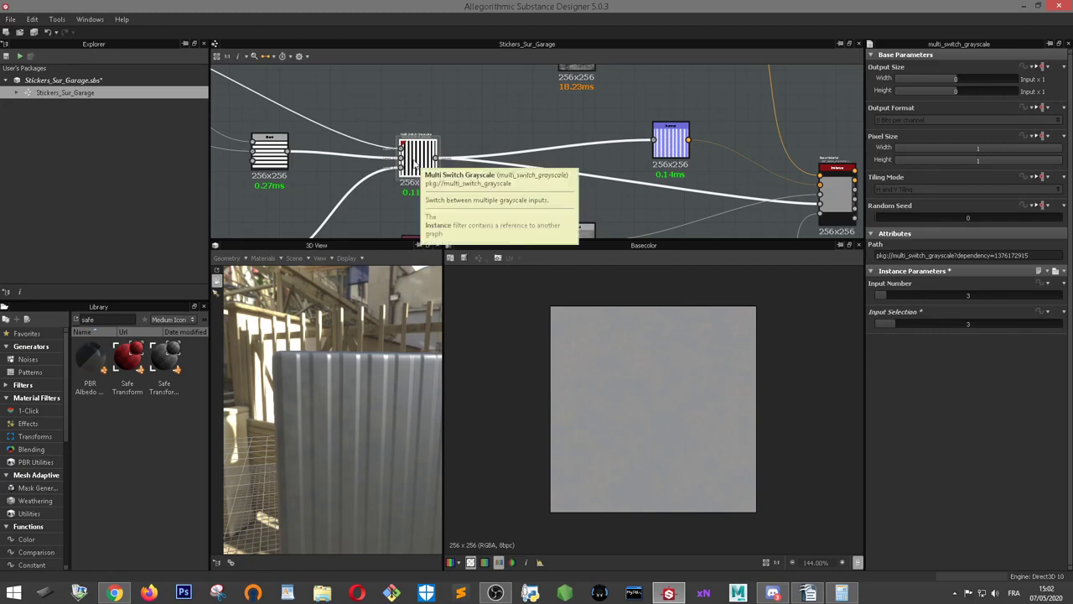
scroll(403, 158, "down", 3)
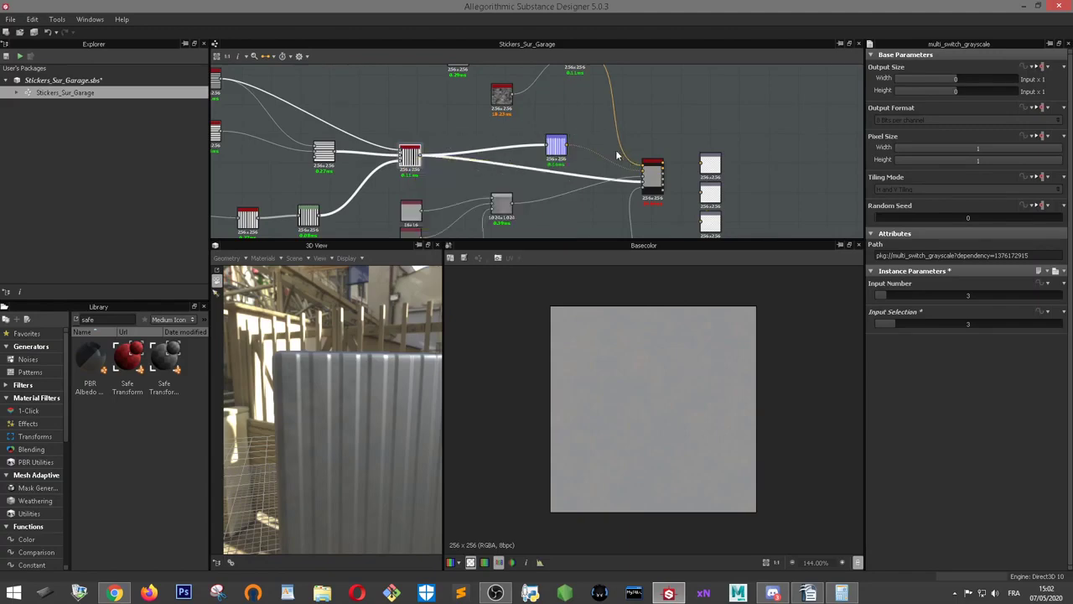
middle_click_drag(374, 79, 392, 135)
scroll(422, 214, "up", 2)
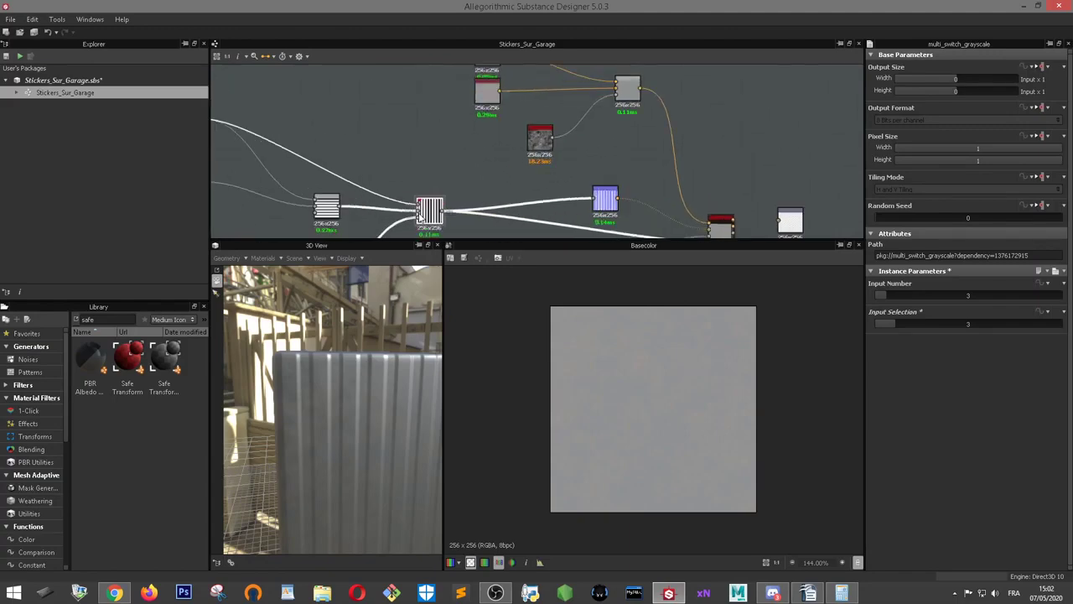
scroll(466, 178, "down", 1)
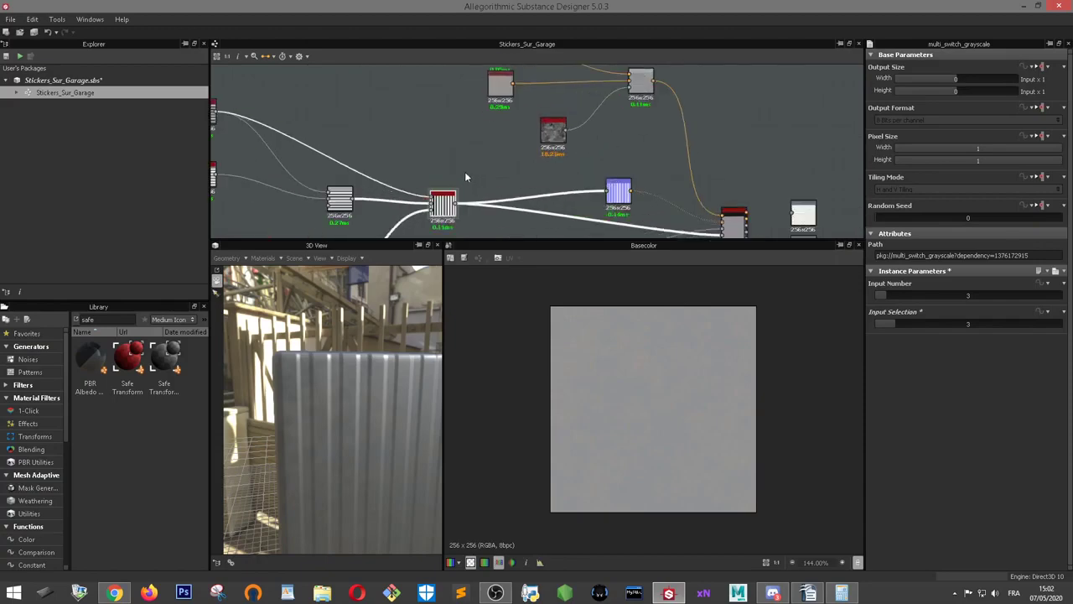
middle_click_drag(523, 228, 539, 182)
scroll(538, 177, "down", 3)
- Select the upper multi-switch node and bring the stripe nodes into view
left_click(587, 110)
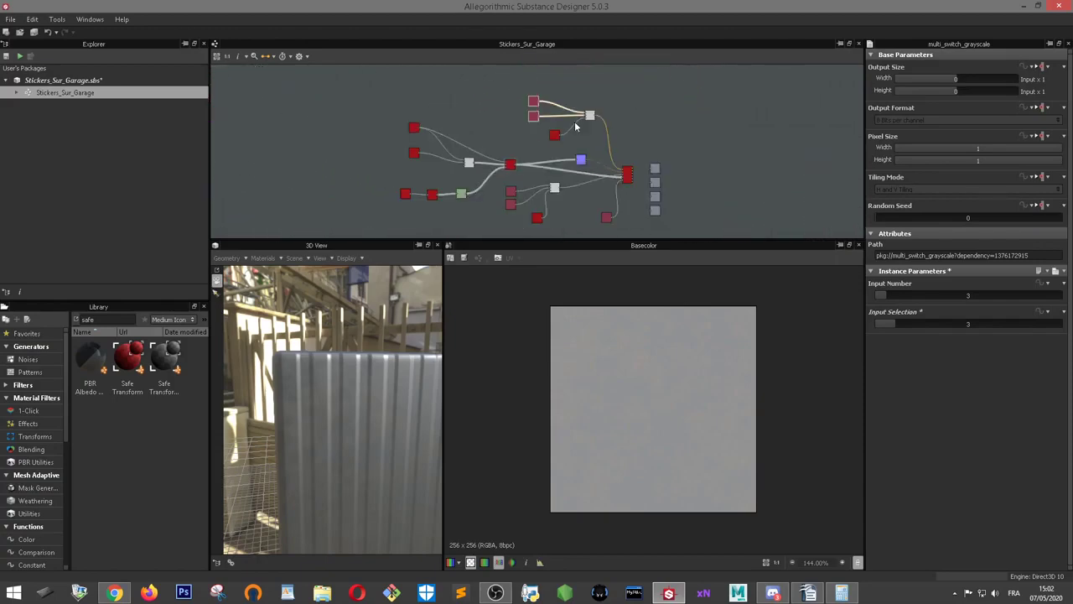
scroll(471, 131, "up", 2)
scroll(471, 130, "up", 1)
middle_click_drag(324, 97, 329, 64)
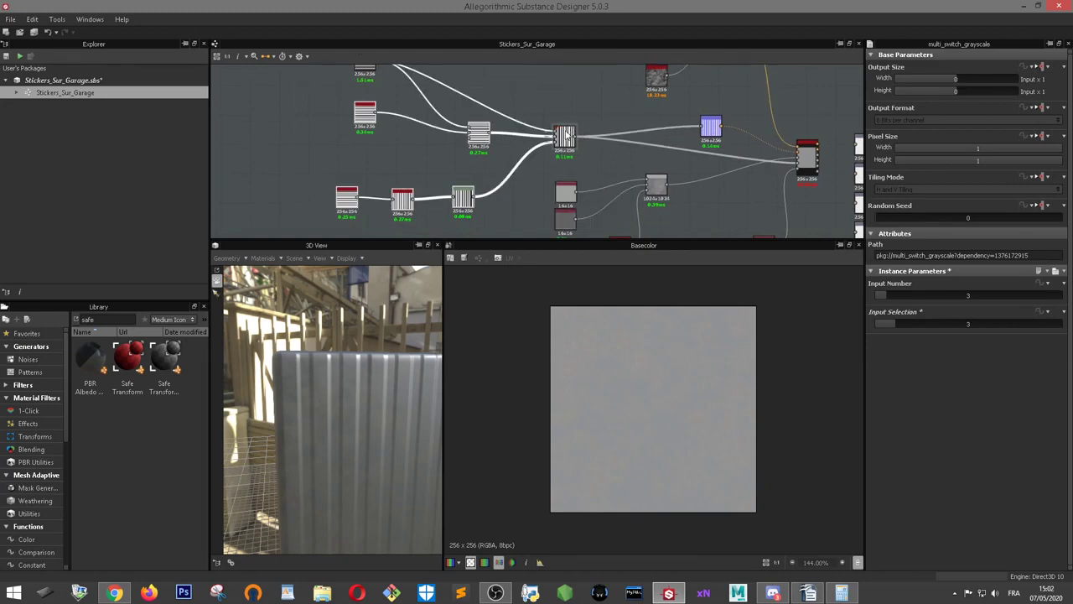
scroll(566, 134, "up", 2)
scroll(576, 186, "down", 2)
- Check the pbr_base_material settings, then centre the 1024x1024 Blend node
middle_click_drag(576, 186, 595, 93)
scroll(676, 155, "up", 2)
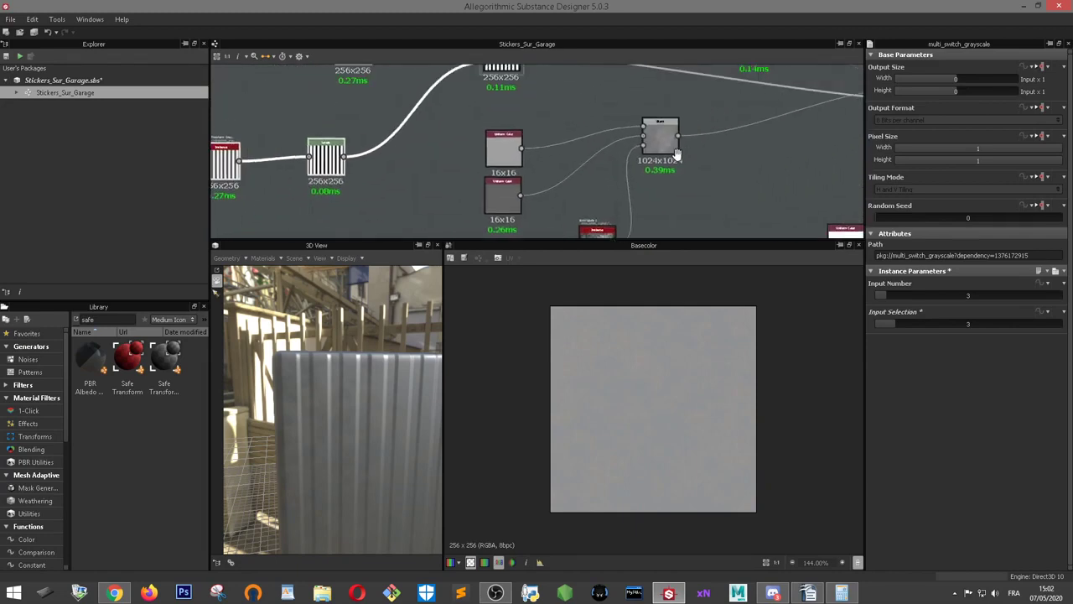
middle_click_drag(676, 154, 488, 190)
scroll(753, 140, "up", 2)
left_click(753, 139)
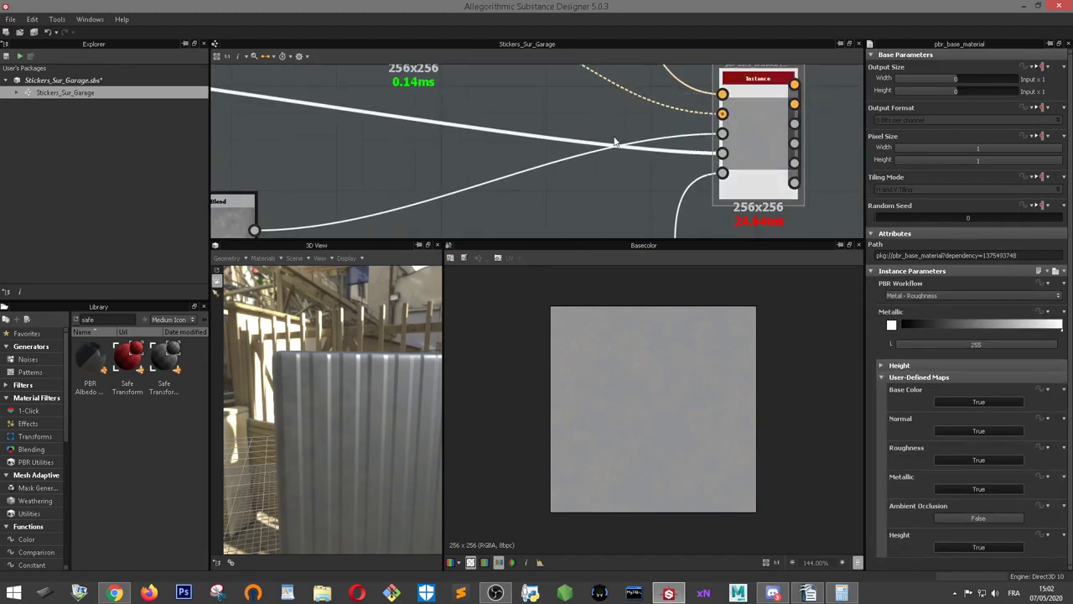
scroll(615, 142, "down", 2)
middle_click_drag(518, 105, 402, 50)
scroll(390, 152, "up", 1)
scroll(390, 152, "up", 1)
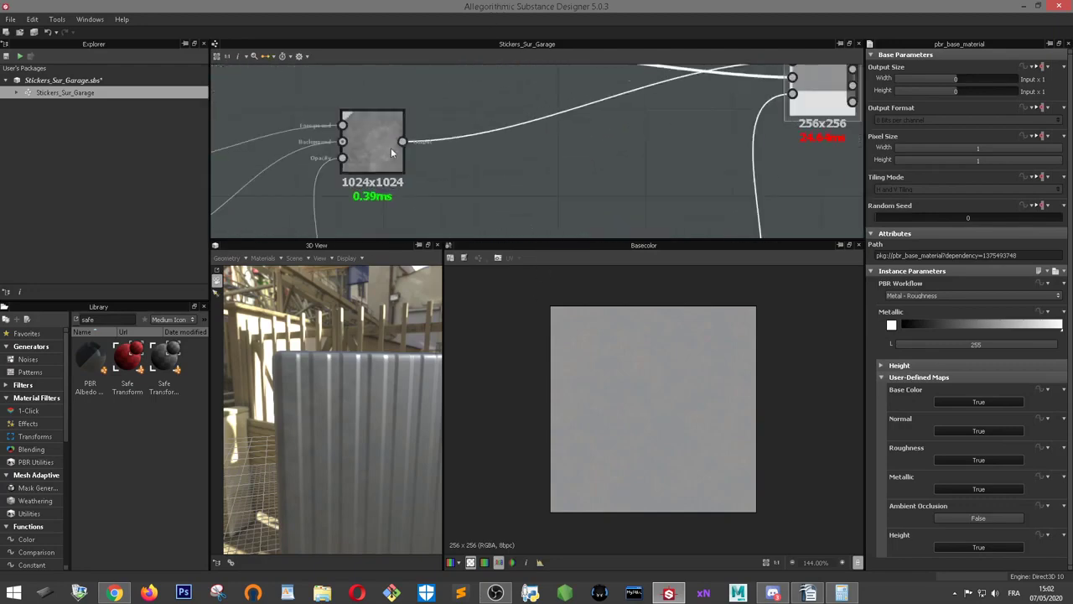
middle_click_drag(390, 148, 452, 155)
- Preview the Blend node and orbit the 3D view around the corrugated panel
double_click(452, 155)
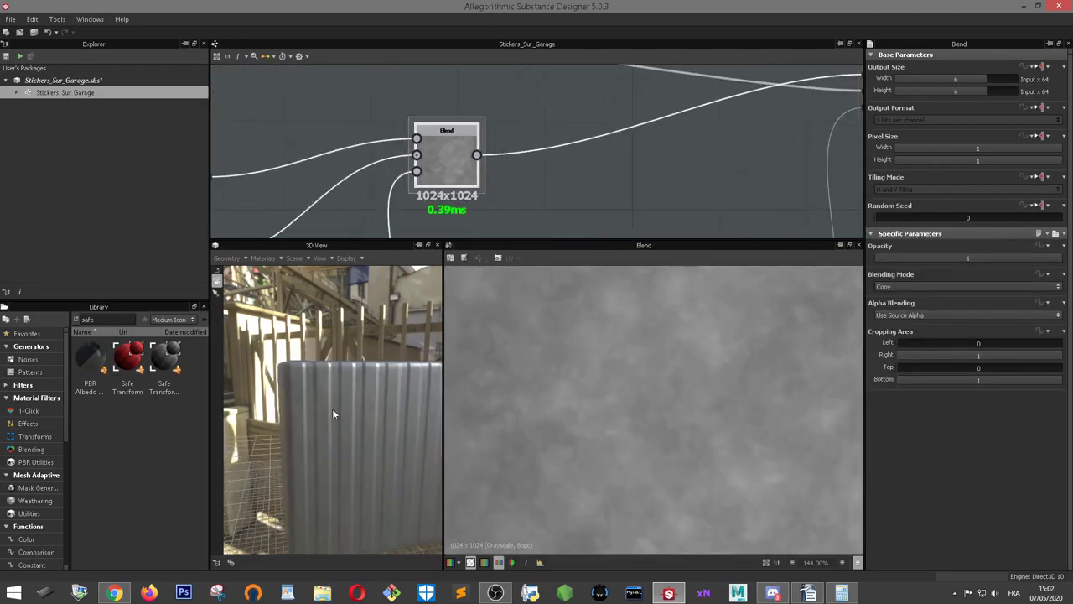
left_click_drag(332, 409, 291, 352)
scroll(305, 351, "up", 3)
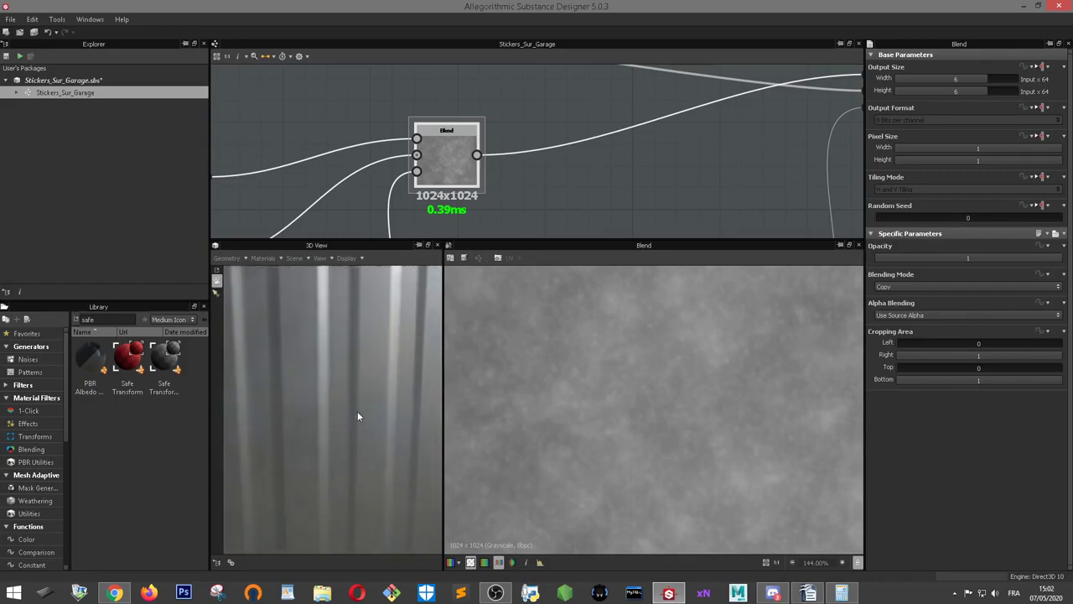
mouse_move(357, 417)
left_mouse_down()
mouse_move(363, 346)
mouse_move(330, 333)
mouse_move(348, 349)
left_mouse_up()
scroll(464, 126, "down", 3)
- Inspect both 16x16 Uniform Color inputs, ending on the dark grey value 99
middle_click_drag(493, 155, 560, 146)
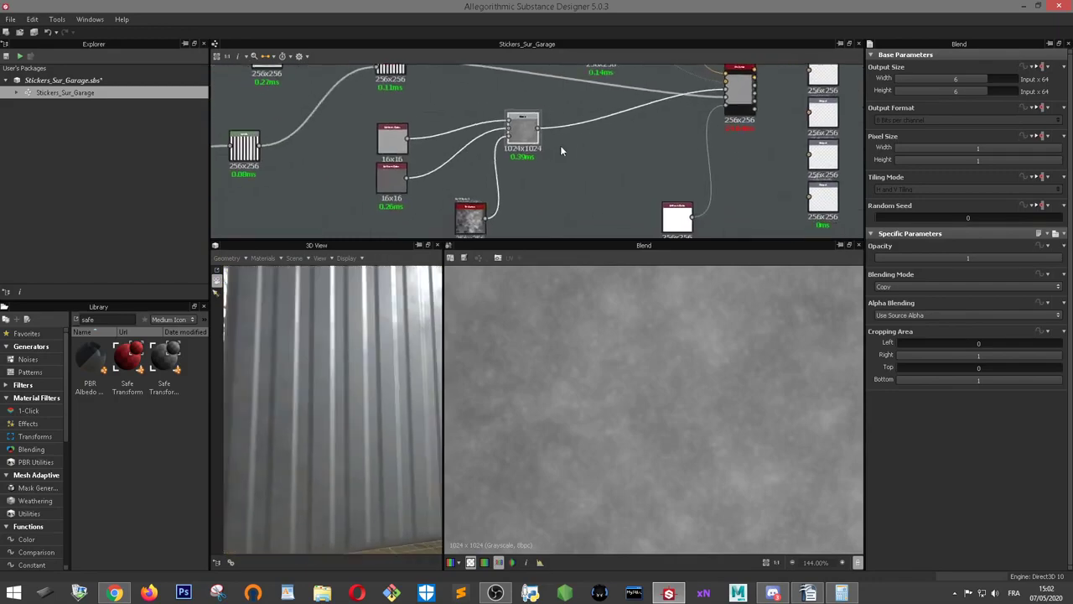
scroll(562, 151, "up", 1)
left_click(365, 139)
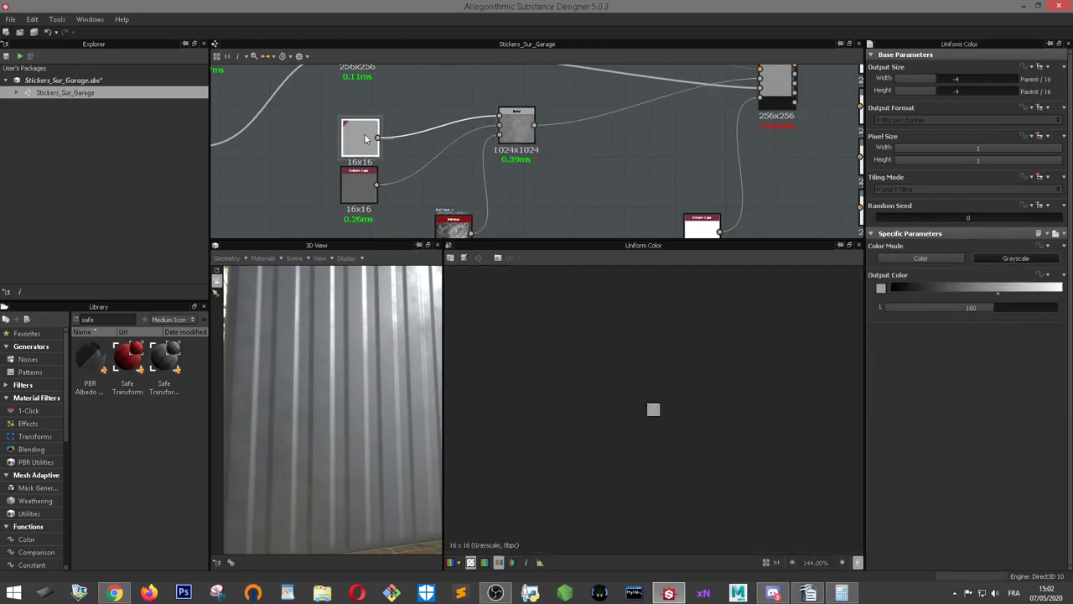
left_click(362, 140)
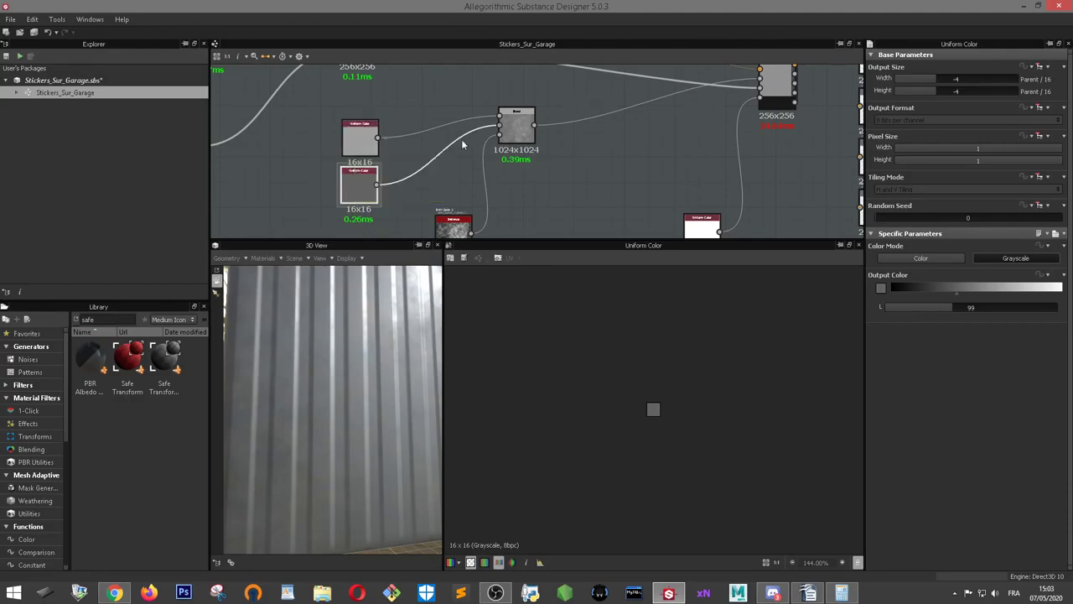
middle_click_drag(461, 142, 580, 104)
right_click(349, 187)
mouse_move(394, 194)
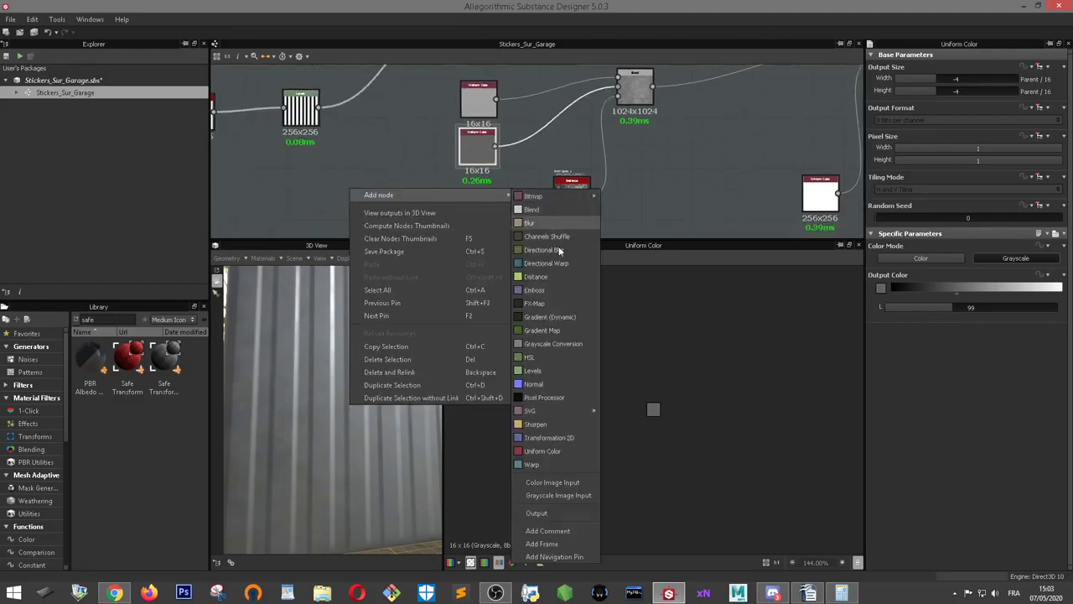
left_click(553, 449)
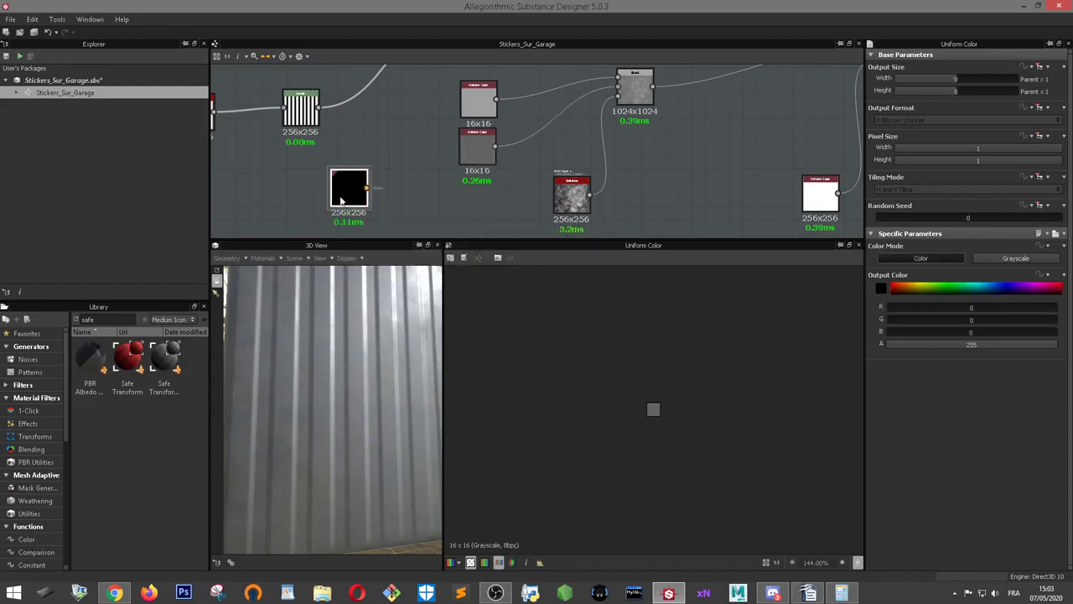
left_click_drag(340, 199, 349, 186)
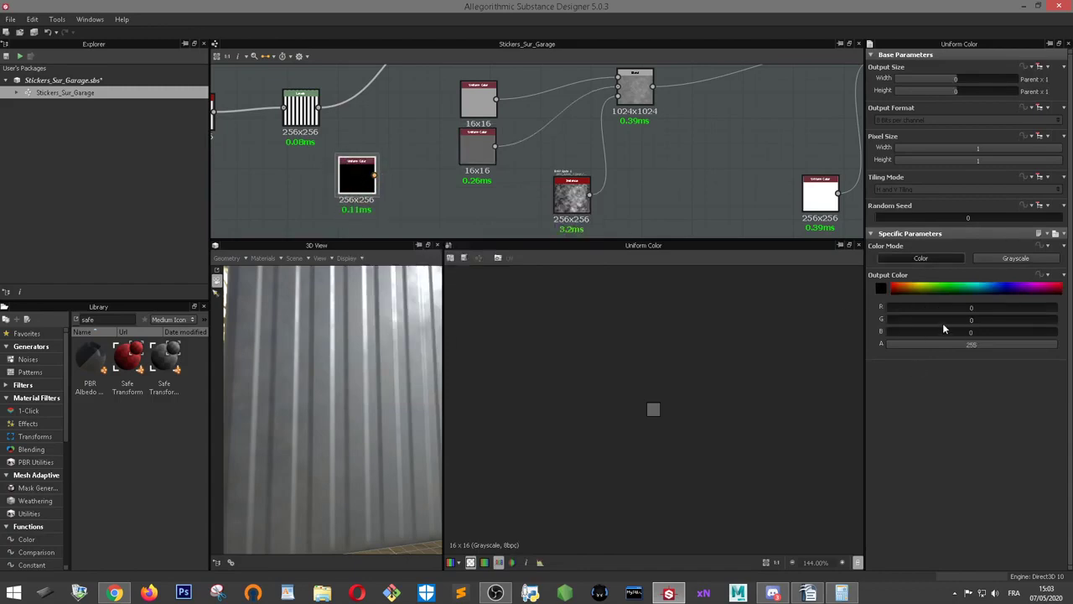
left_click(1005, 257)
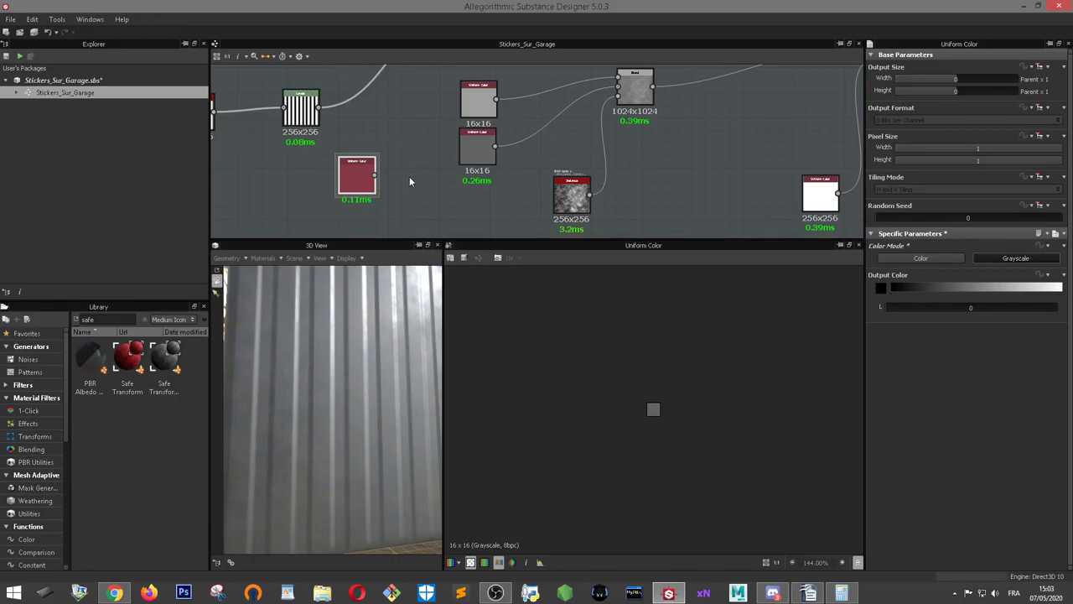
scroll(410, 180, "up", 2)
double_click(337, 175)
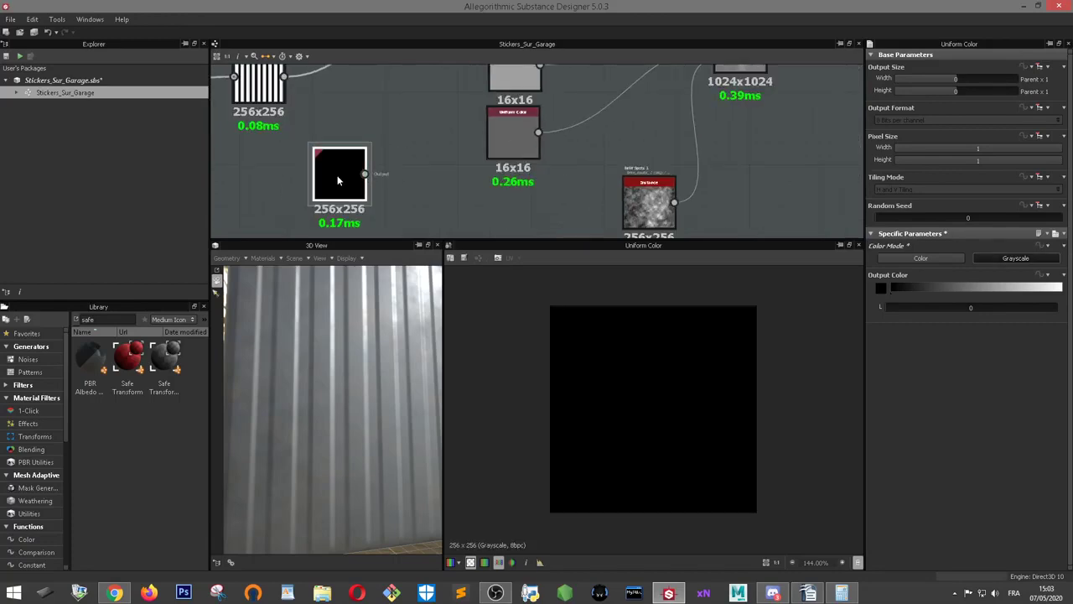
scroll(341, 176, "down", 1)
scroll(318, 165, "up", 1)
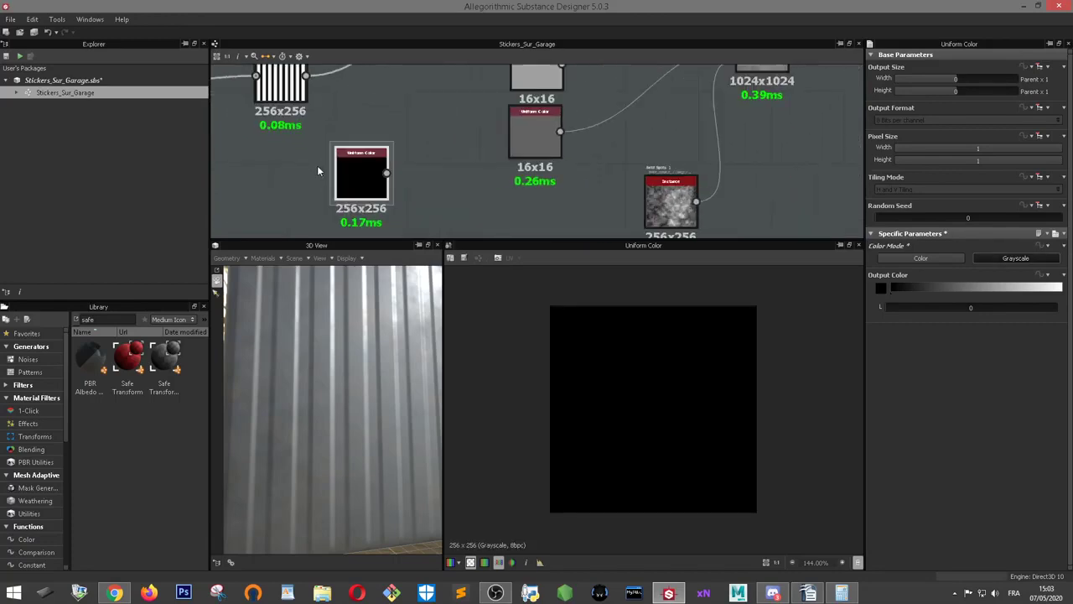
scroll(374, 206, "up", 1)
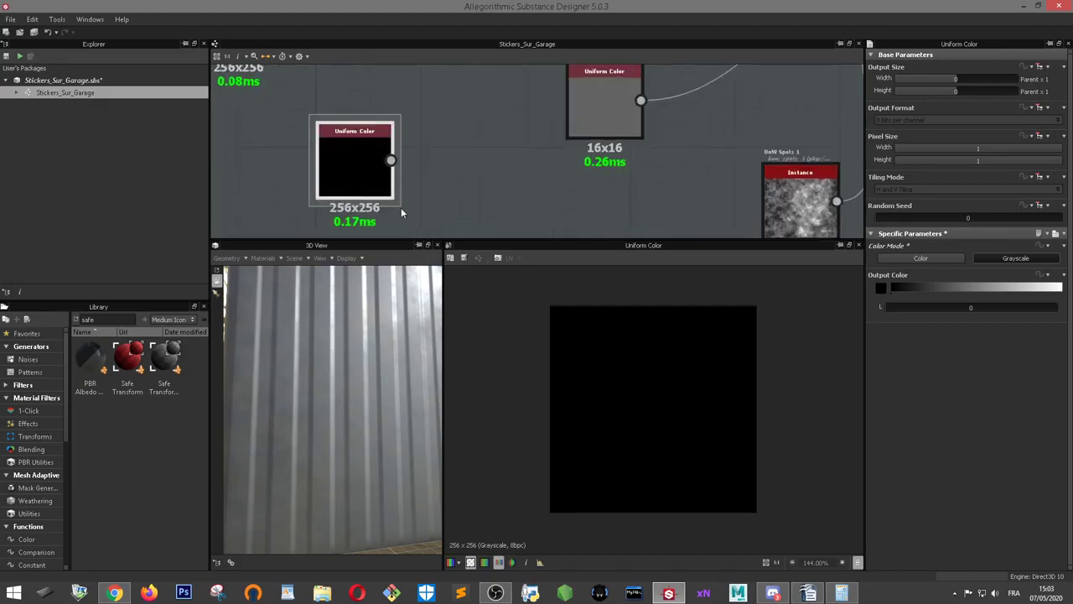
left_click_drag(942, 82, 937, 91)
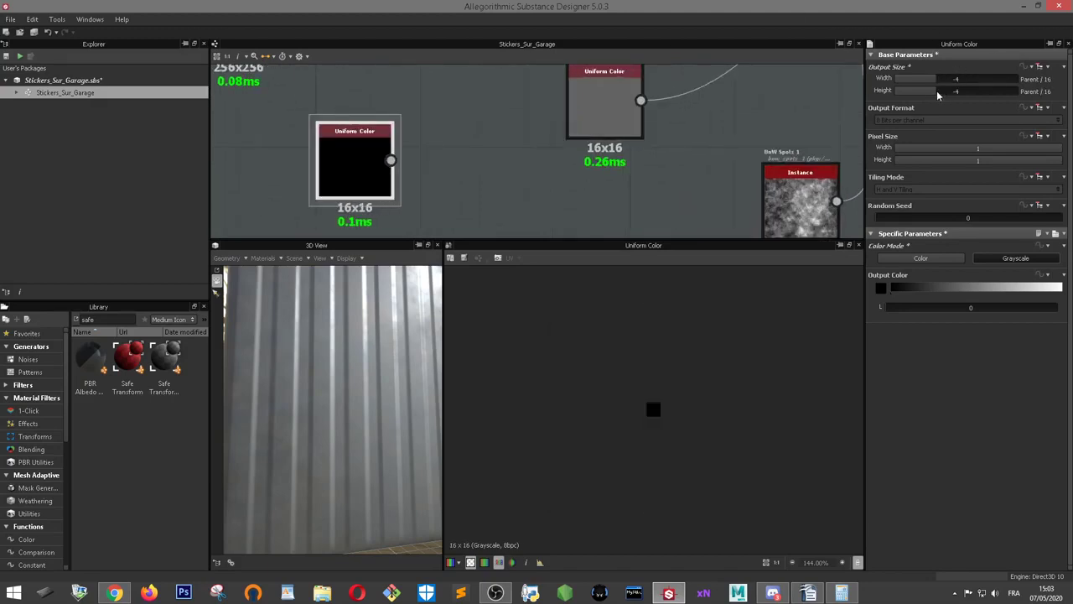
scroll(438, 184, "down", 3)
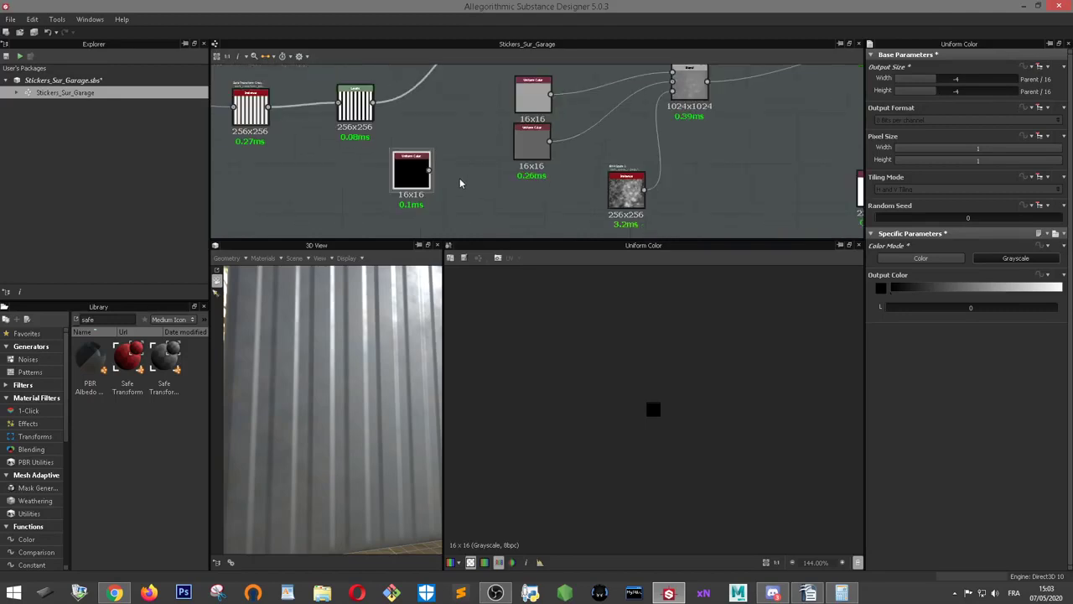
left_click_drag(408, 169, 444, 188)
scroll(446, 185, "down", 2)
scroll(432, 179, "up", 3)
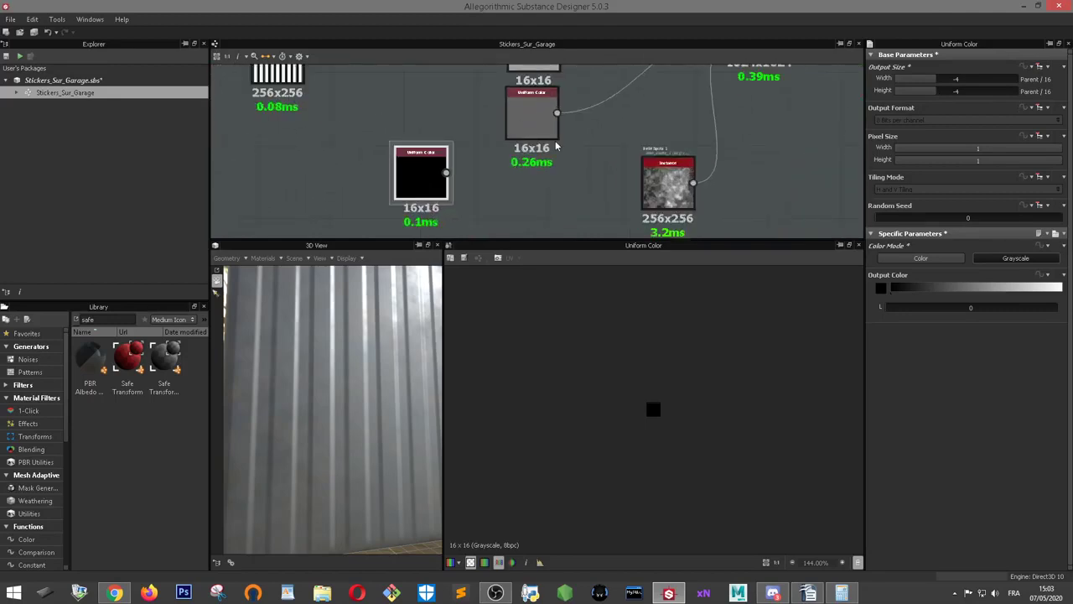
scroll(415, 176, "down", 3)
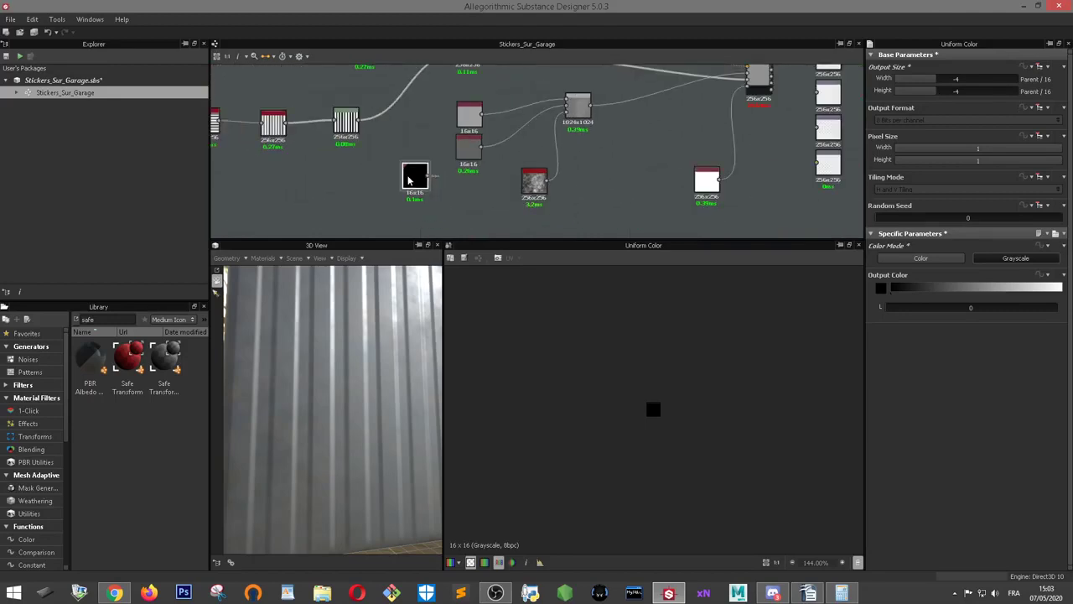
key("Delete")
scroll(549, 189, "up", 3)
scroll(537, 186, "up", 1)
- Preview the B&W Spots noise texture in the 2D view
scroll(531, 184, "up", 2)
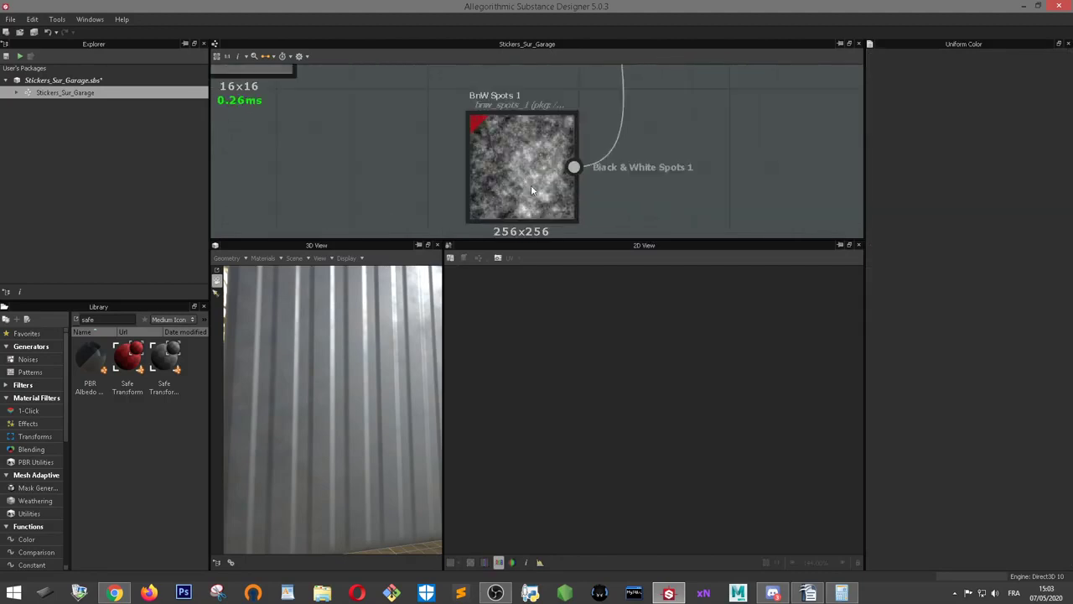
double_click(530, 186)
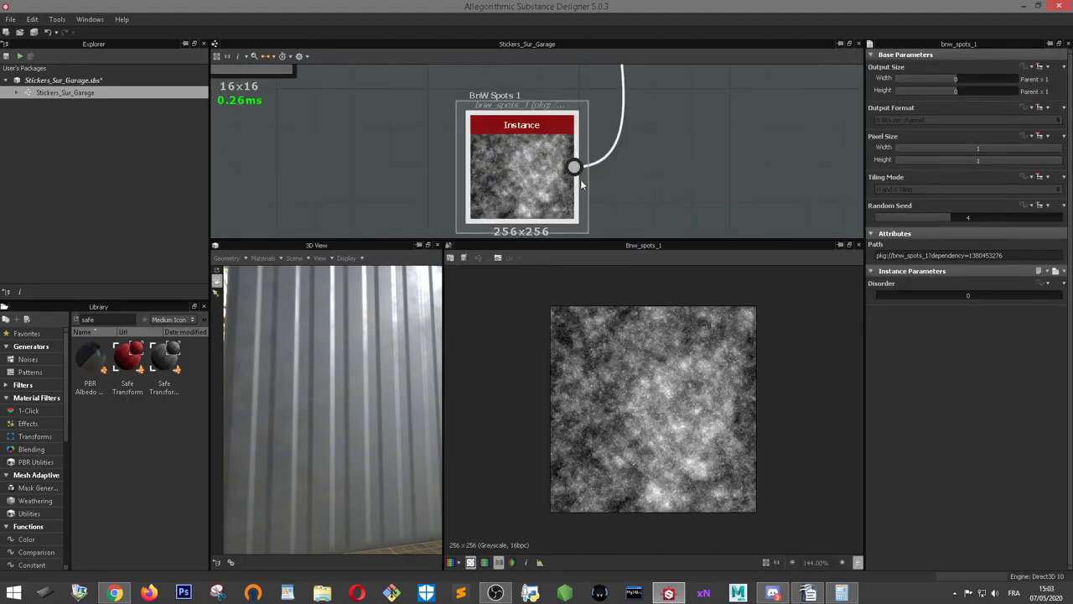
scroll(578, 178, "down", 2)
scroll(591, 173, "down", 2)
scroll(599, 109, "down", 2)
scroll(645, 180, "up", 3)
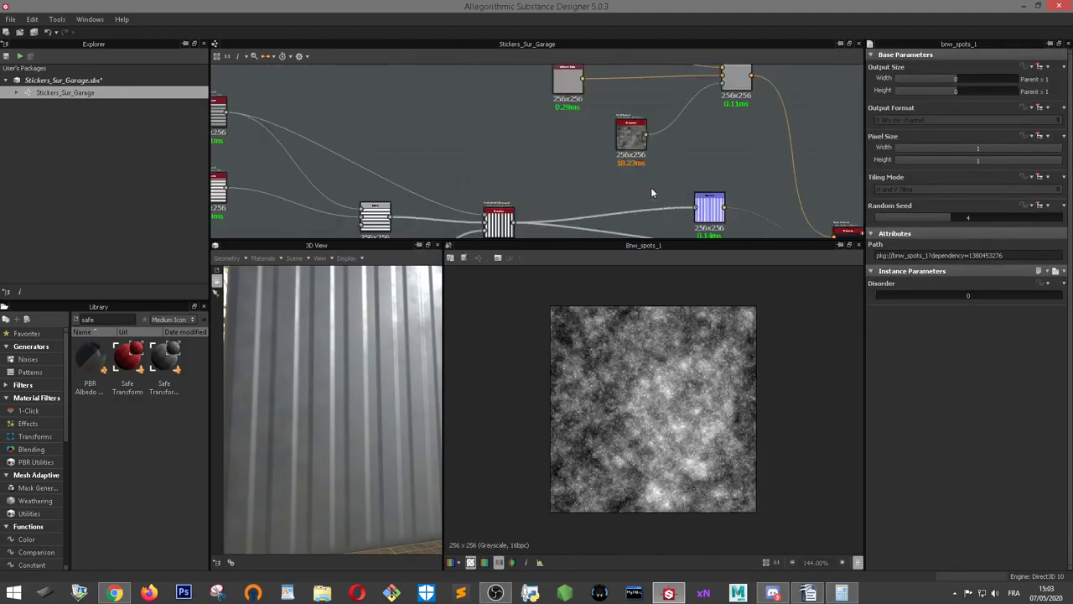
double_click(635, 127)
scroll(637, 126, "up", 3)
scroll(645, 109, "down", 1)
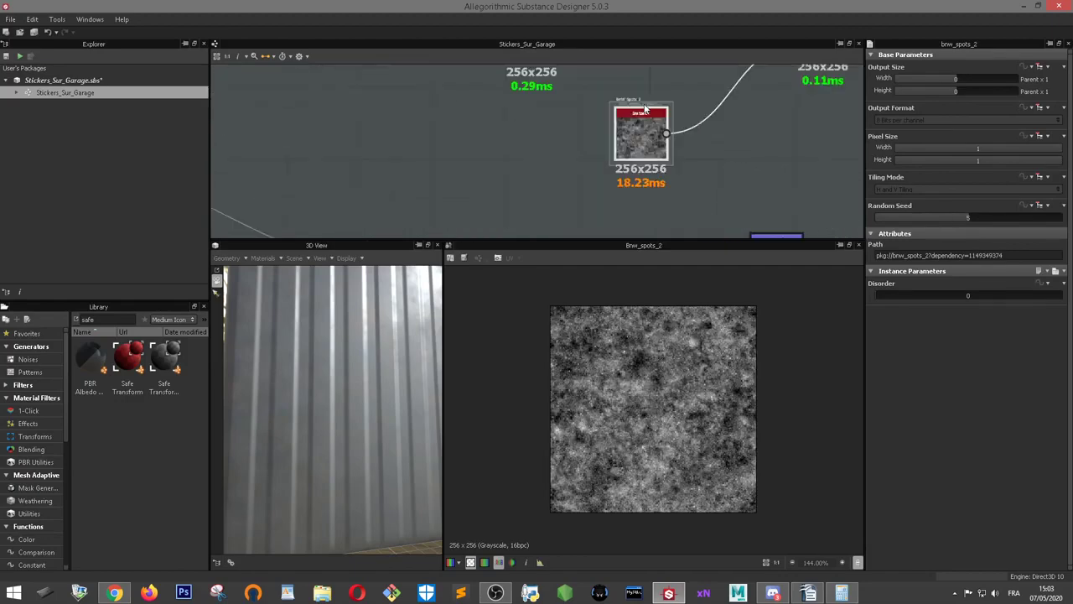
scroll(662, 92, "down", 3)
scroll(706, 277, "down", 3)
scroll(685, 113, "up", 2)
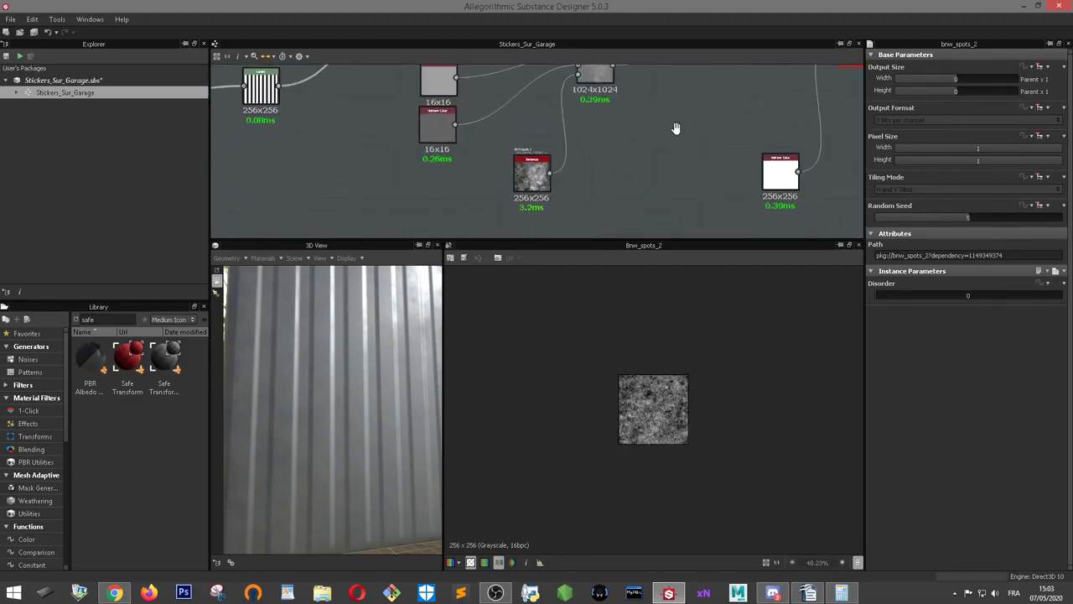
- Nudge the Blend node slightly and open the upper and lower Uniform Color nodes
middle_click_drag(675, 127, 624, 185)
scroll(463, 210, "up", 2)
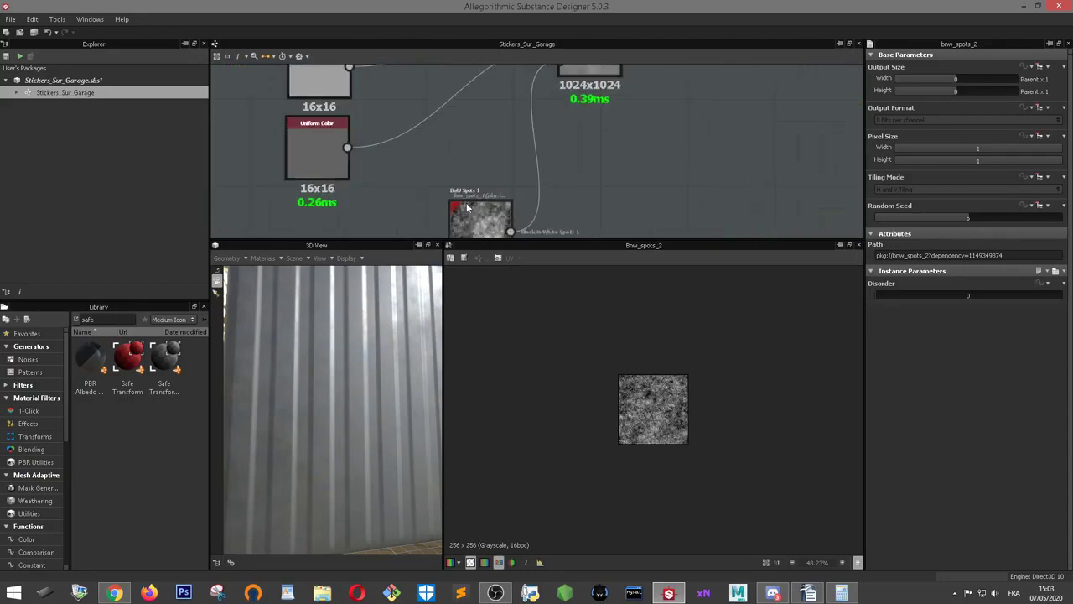
middle_click_drag(570, 134, 616, 175)
left_click_drag(618, 107, 639, 115)
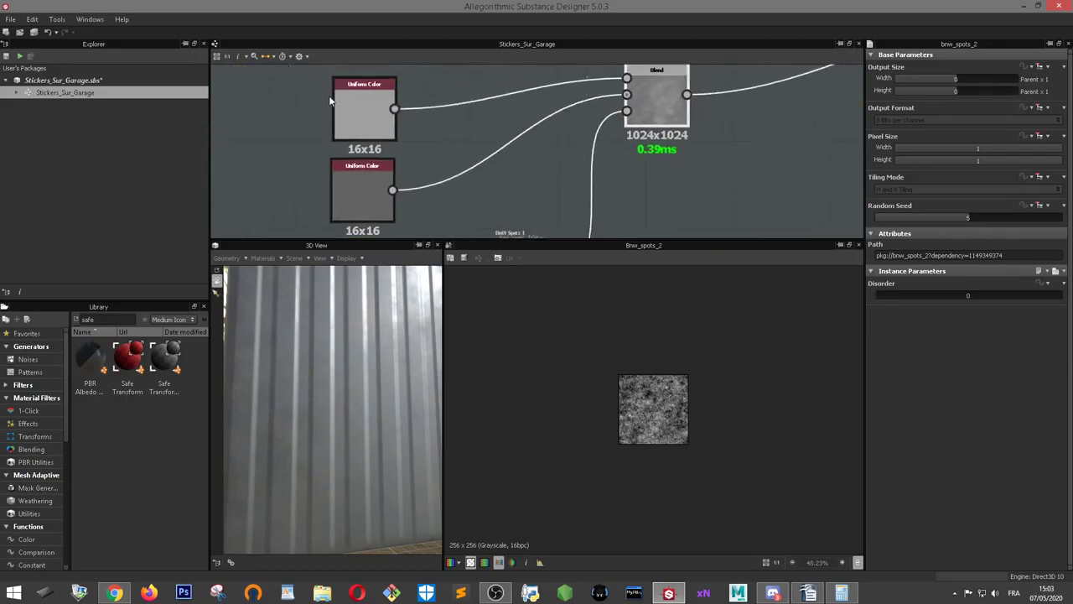
double_click(356, 98)
left_click(352, 177)
scroll(703, 87, "down", 1)
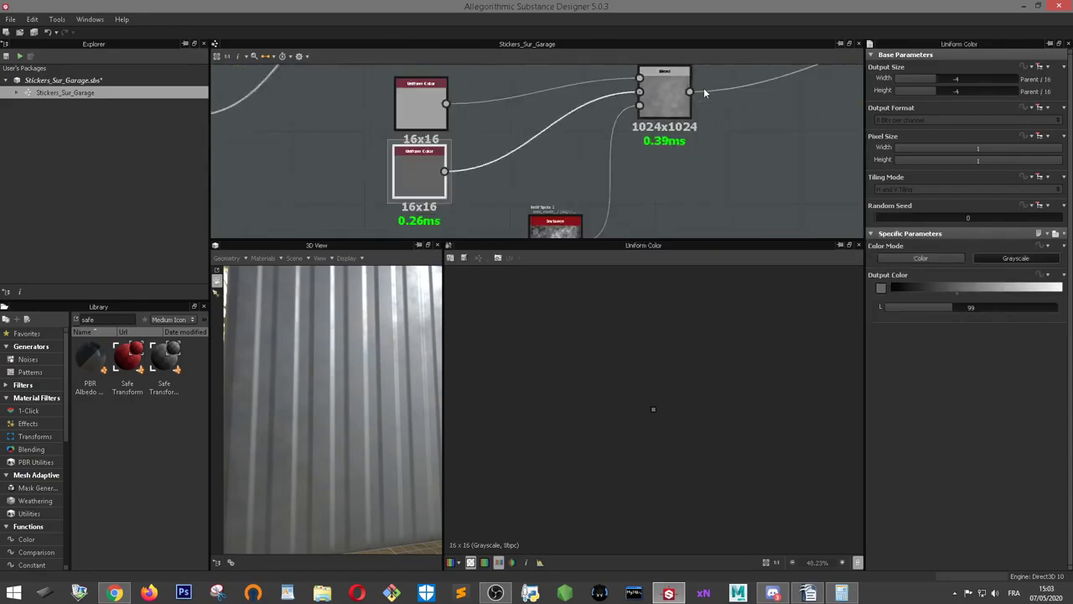
- Preview the Blend node's mottled 1024x1024 grey result
double_click(663, 93)
scroll(662, 416, "down", 1)
scroll(666, 405, "up", 1)
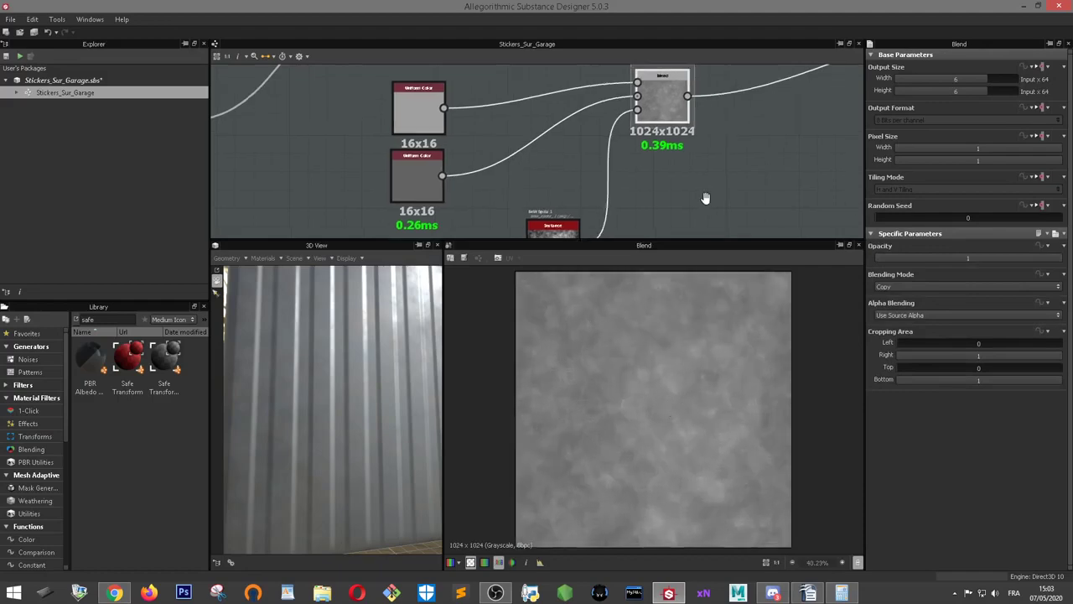
middle_click_drag(705, 198, 641, 210)
- Orbit the 3D preview to look up along the corrugated panel
middle_click_drag(669, 199, 754, 191)
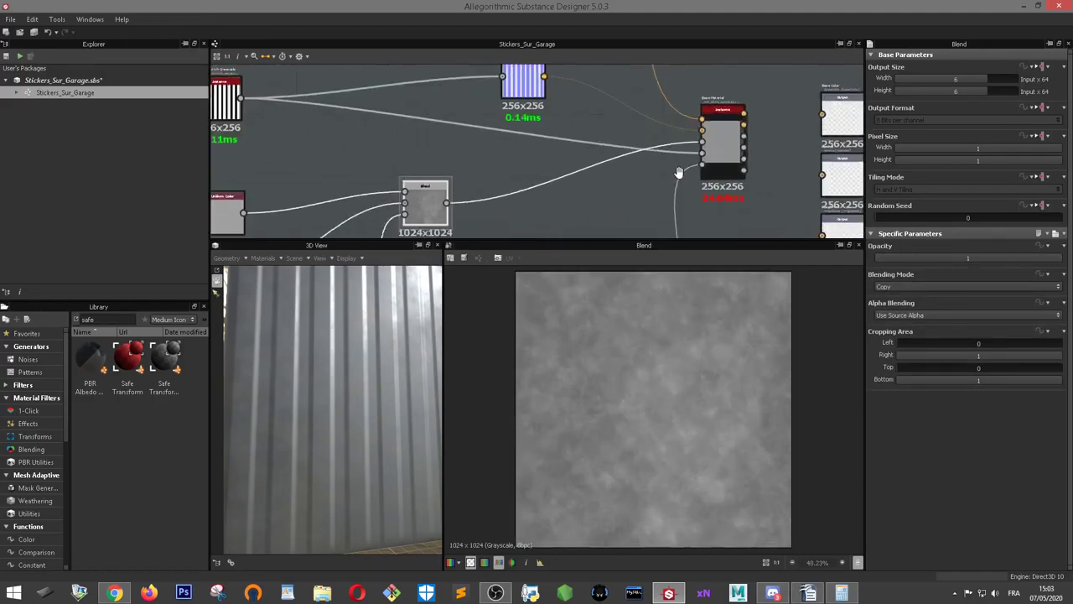
scroll(754, 186, "up", 3)
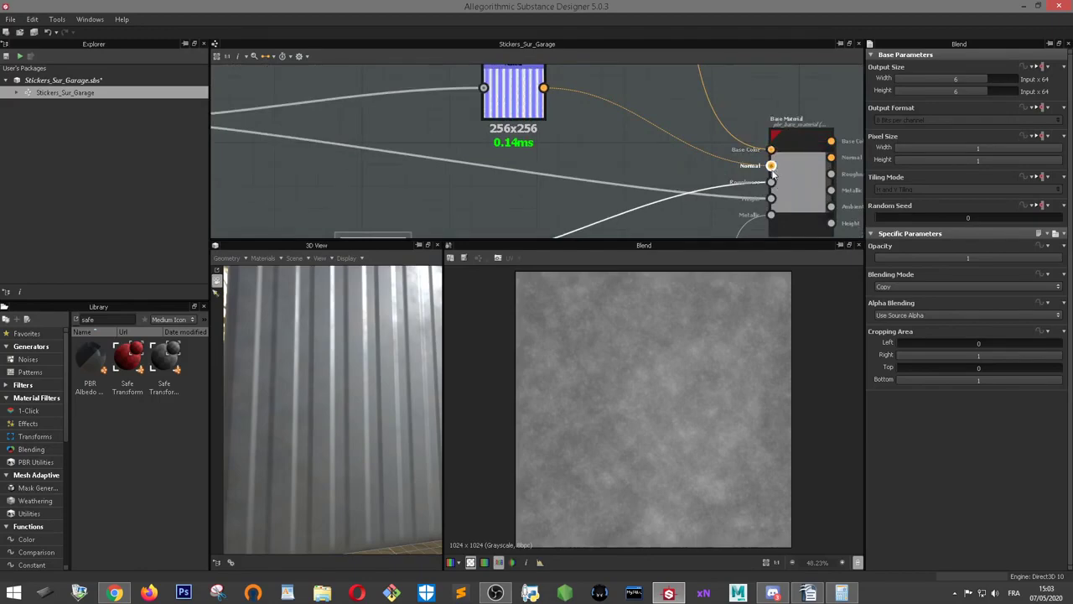
scroll(772, 184, "down", 5)
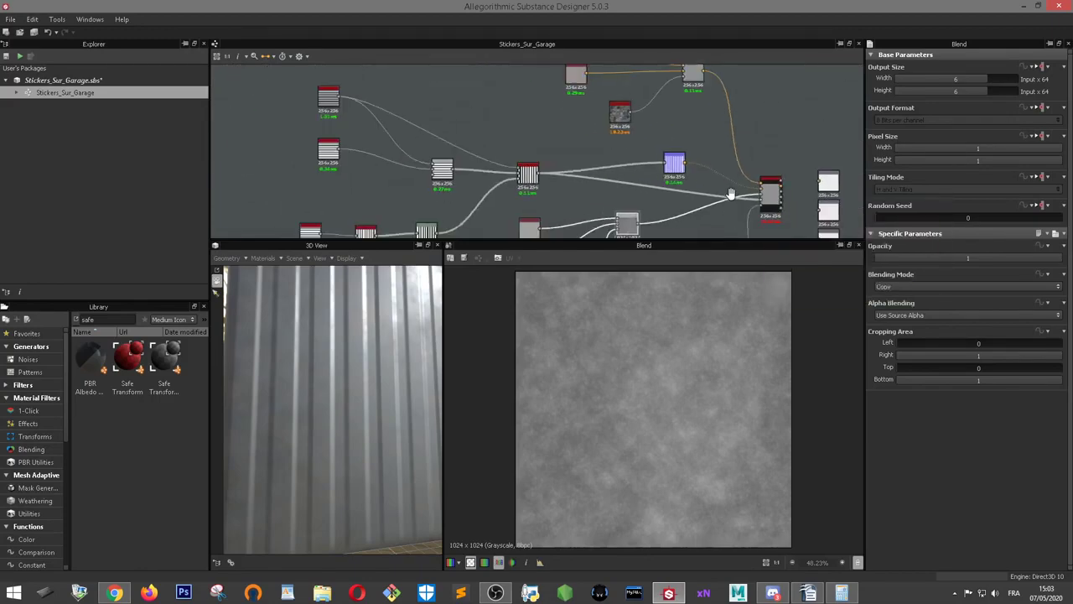
scroll(696, 166, "up", 2)
scroll(691, 209, "up", 2)
scroll(487, 347, "down", 2)
scroll(487, 347, "down", 2)
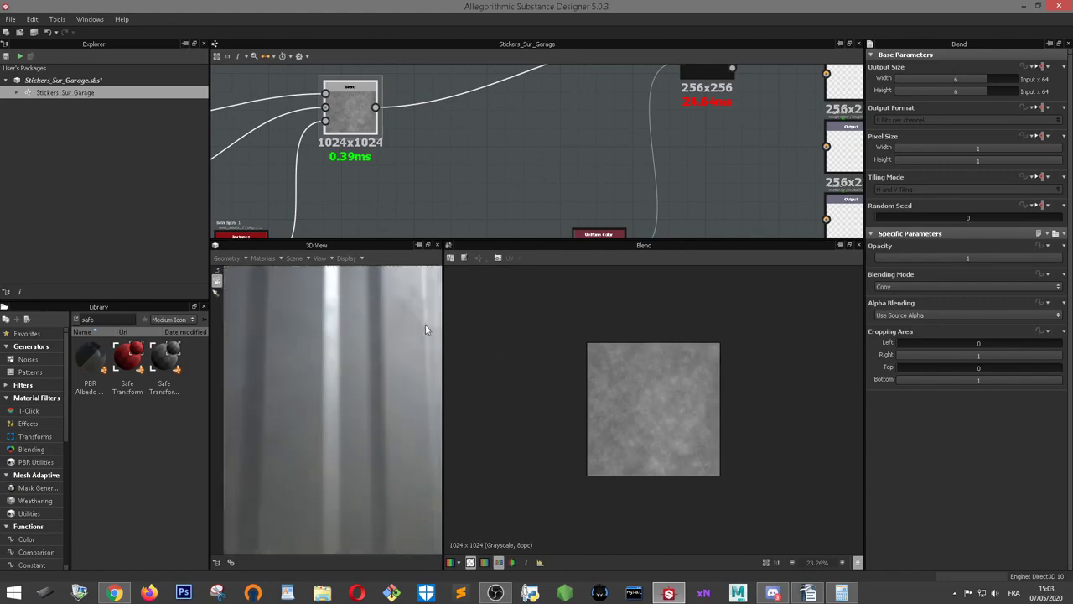
mouse_move(425, 324)
left_mouse_down()
mouse_move(381, 349)
mouse_move(389, 330)
mouse_move(409, 338)
mouse_move(488, 321)
mouse_move(390, 331)
mouse_move(341, 322)
mouse_move(373, 320)
mouse_move(343, 362)
mouse_move(375, 342)
left_mouse_up()
- Move the white Uniform Color node higher in the graph
scroll(705, 147, "down", 3)
scroll(692, 168, "up", 2)
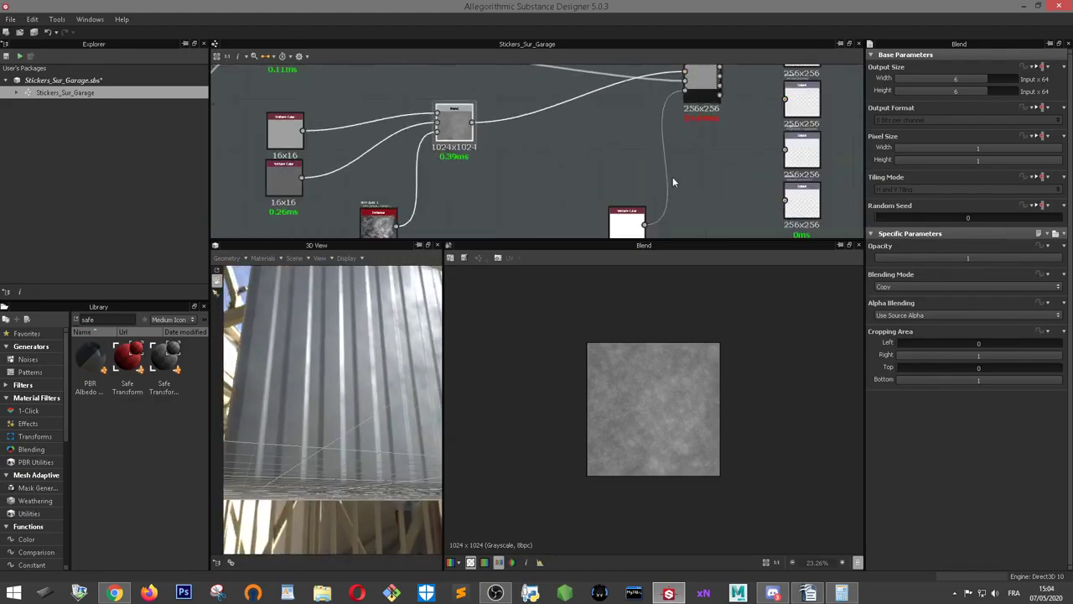
left_click_drag(621, 228, 609, 180)
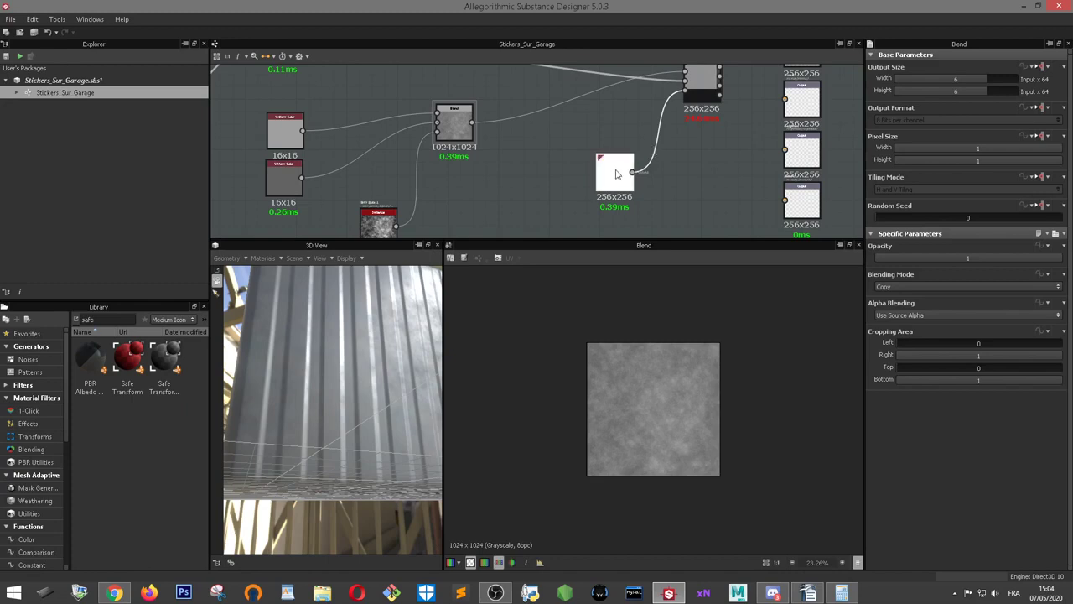
- Set the white Uniform Color node's Output Size to -4 by -4 (16x16)
double_click(617, 175)
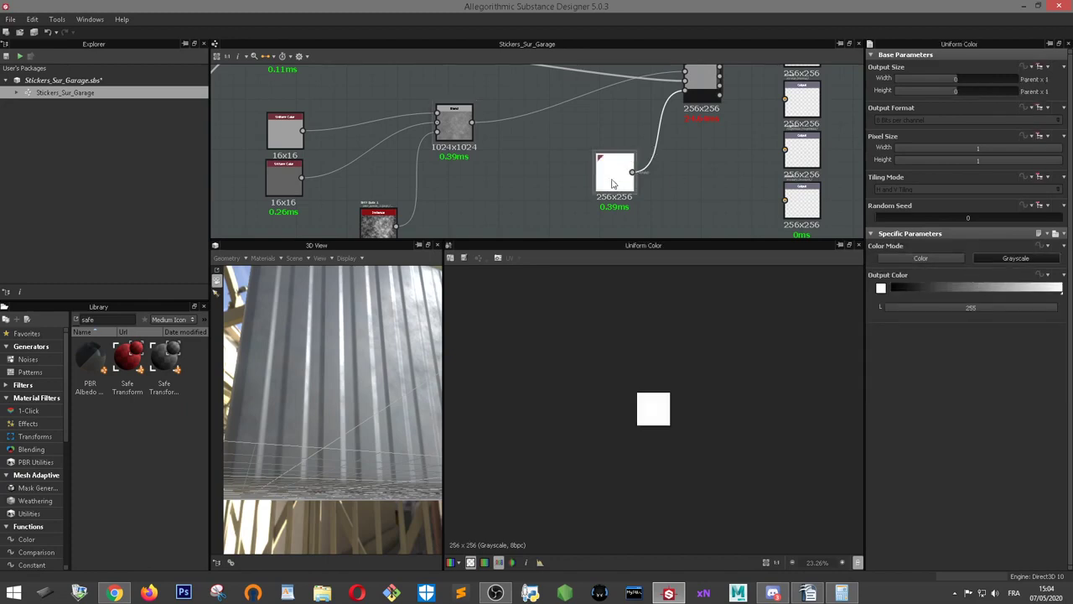
scroll(616, 177, "up", 2)
scroll(615, 177, "down", 2)
scroll(619, 183, "up", 2)
right_click(622, 182)
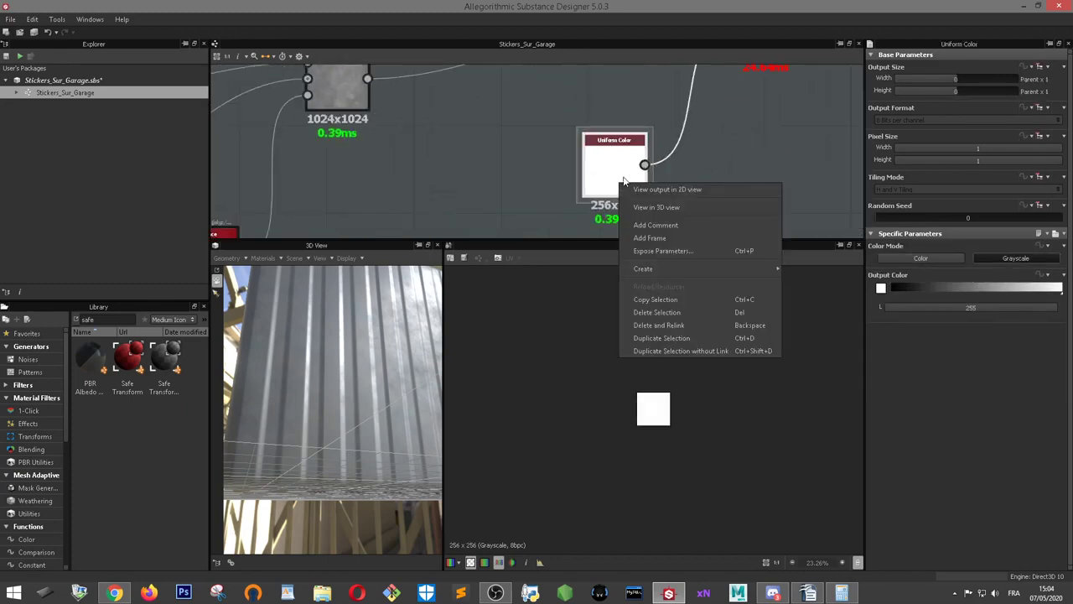
left_click(926, 73)
left_click(924, 77)
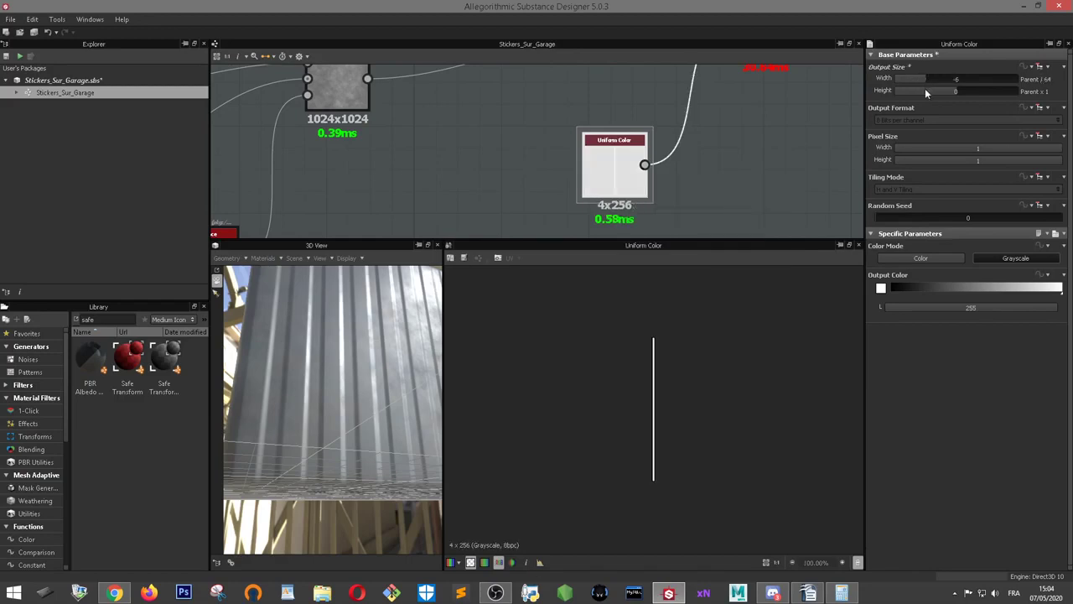
left_click(925, 90)
left_click(934, 87)
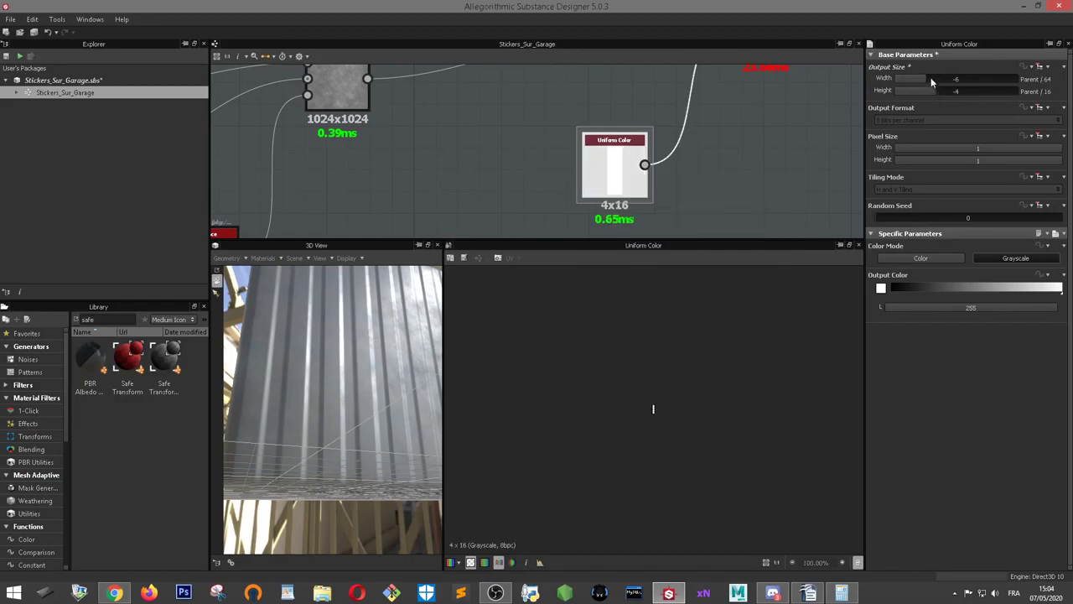
left_click(932, 77)
left_click(936, 79)
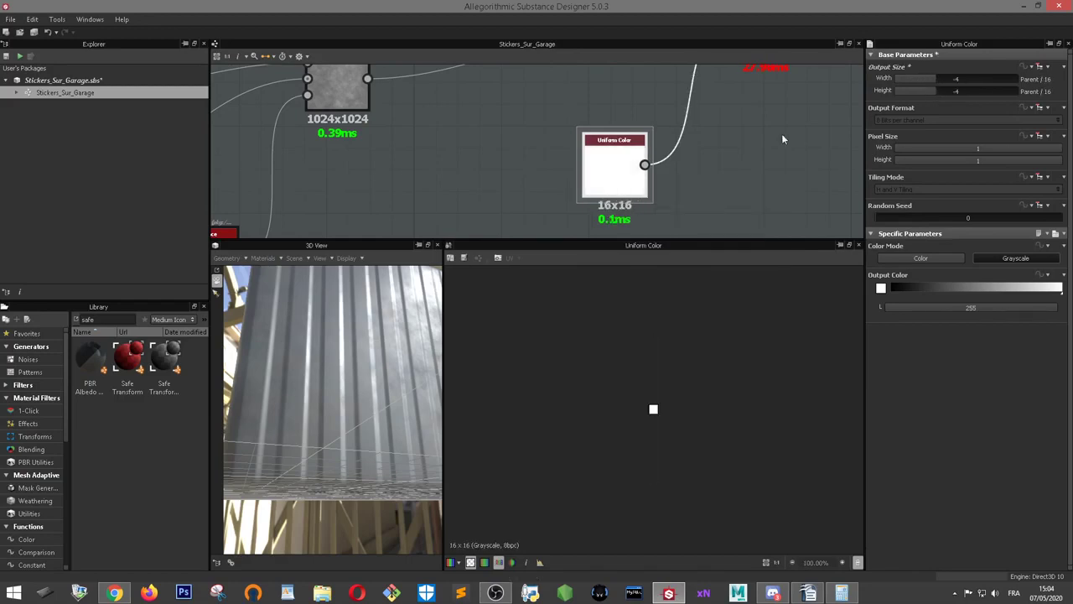
scroll(754, 151, "down", 3)
scroll(720, 123, "up", 3)
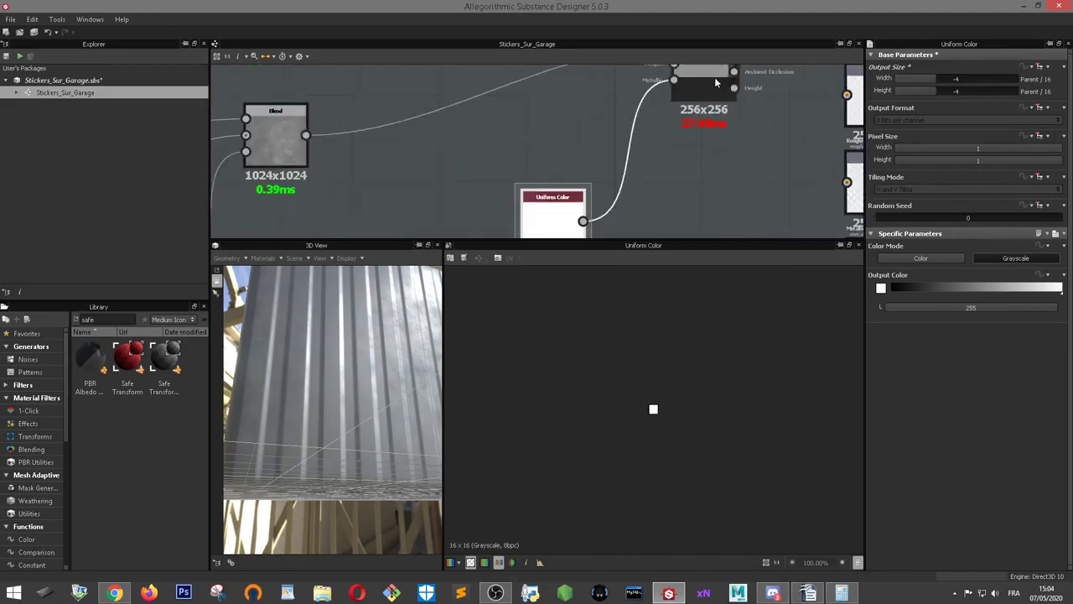
- Open the Base Material node to preview its Basecolor and parameters
middle_click_drag(715, 77, 649, 150)
double_click(650, 153)
scroll(650, 151, "down", 3)
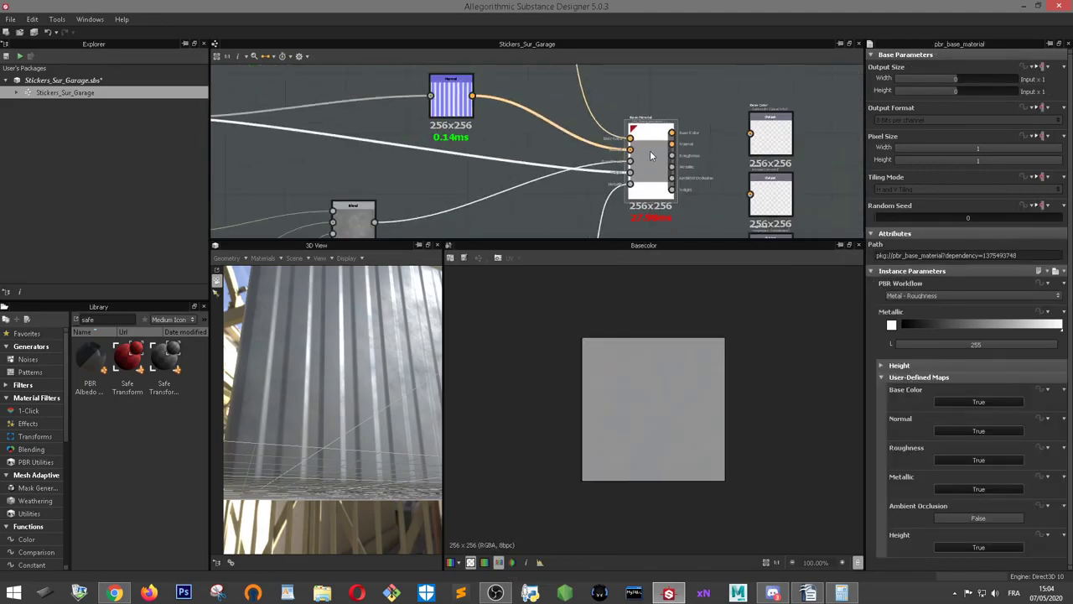
scroll(641, 126, "up", 4)
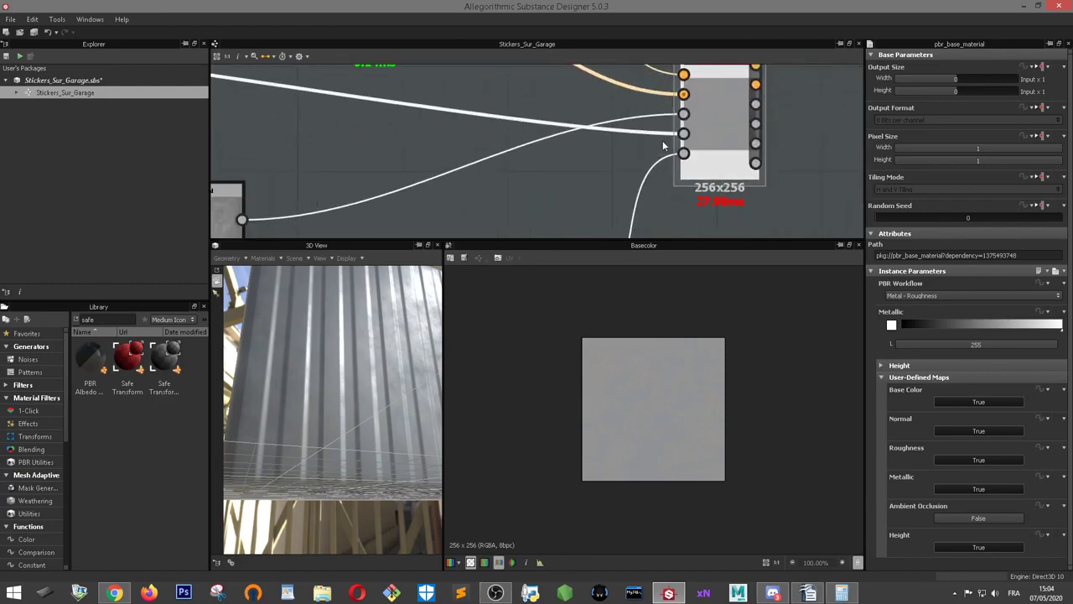
scroll(662, 140, "up", 2)
scroll(501, 198, "down", 4)
- Pan across the nodes feeding Base Material to the BnW Spots 2 noise
middle_click_drag(501, 197, 671, 122)
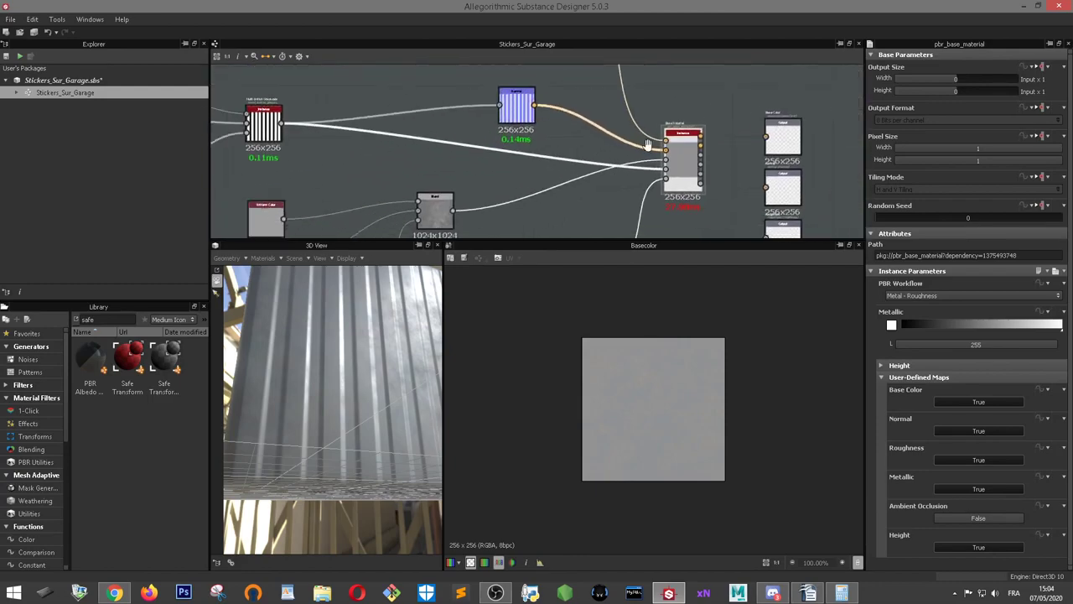
middle_click_drag(553, 194, 578, 158)
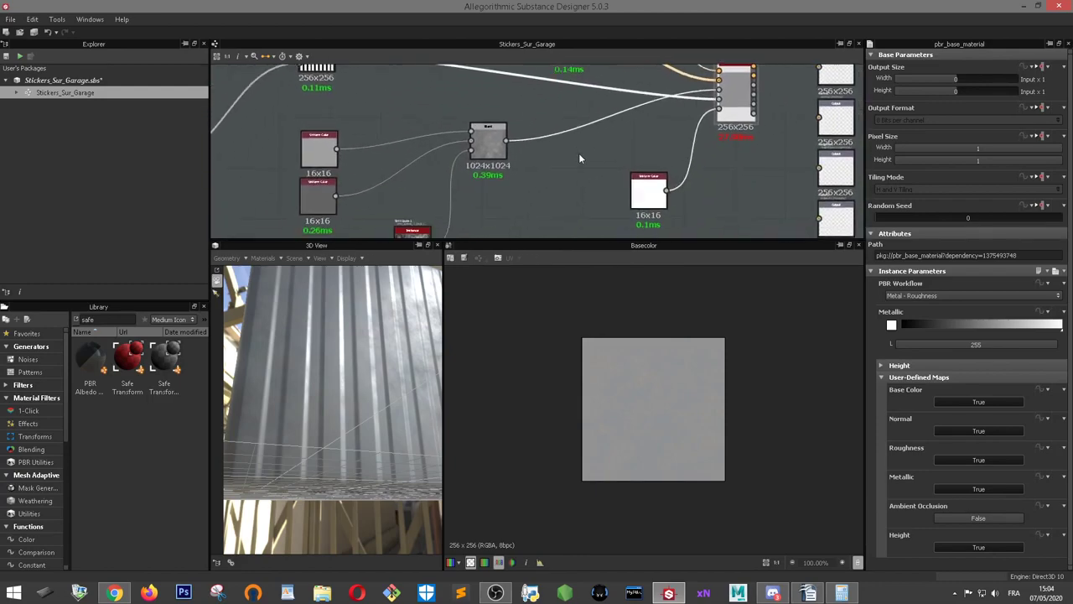
scroll(632, 198, "up", 1)
middle_click_drag(809, 92, 725, 155)
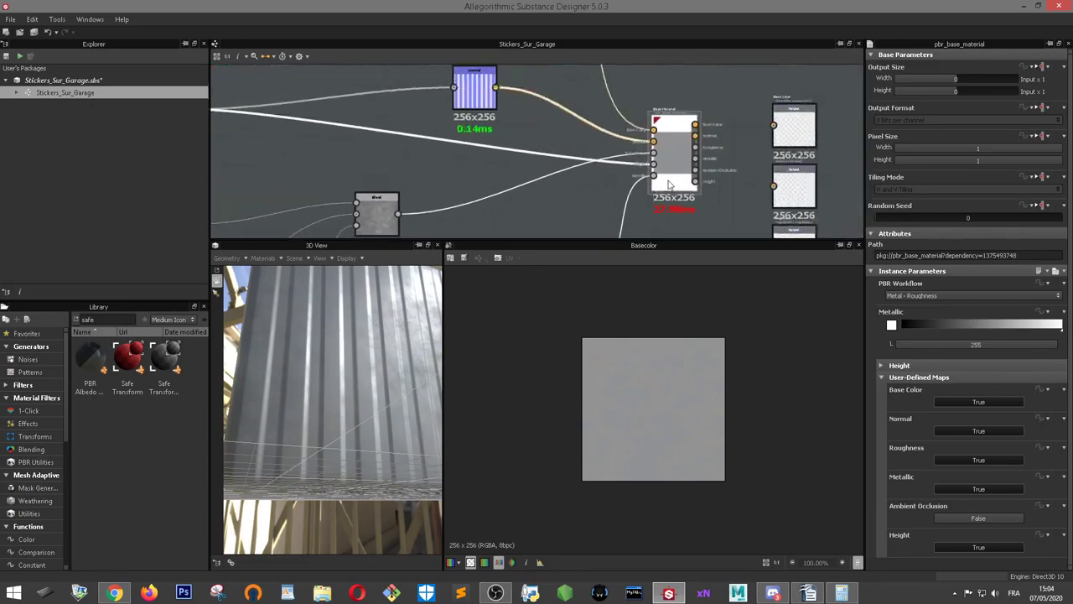
scroll(665, 149, "down", 3)
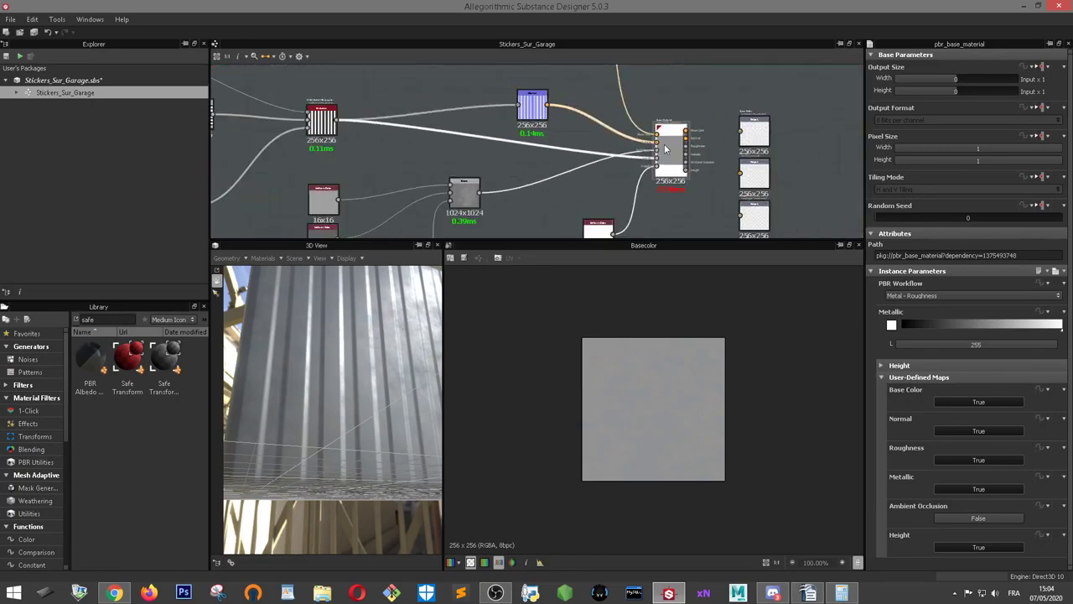
middle_click_drag(587, 204, 604, 151)
scroll(598, 107, "up", 4)
middle_click_drag(599, 112, 634, 162)
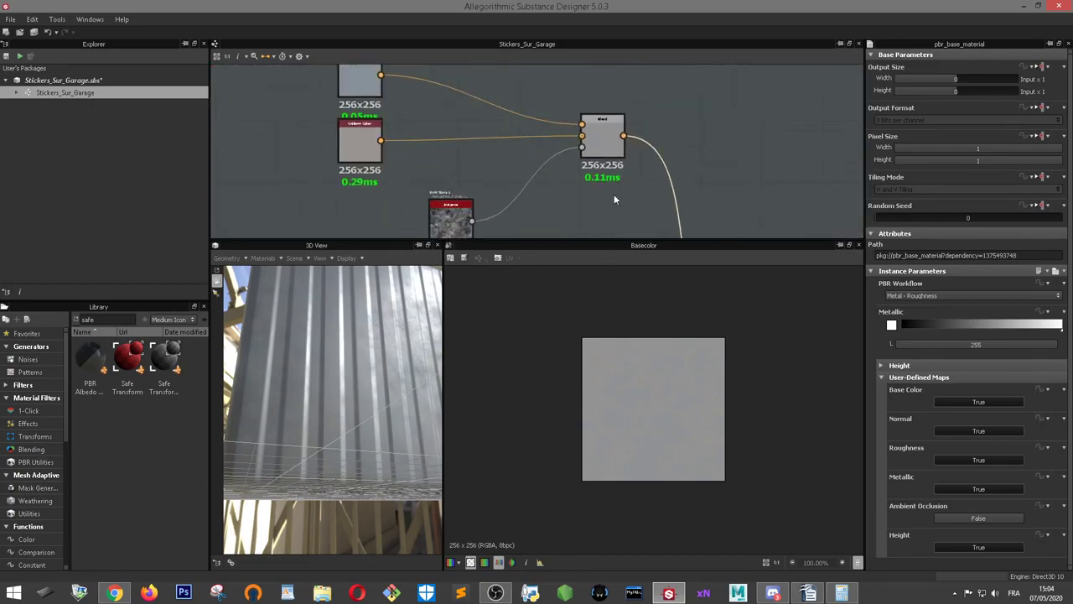
middle_click_drag(457, 235, 531, 158)
- Set the spots noise node's Output Size to 1024x1024
double_click(531, 157)
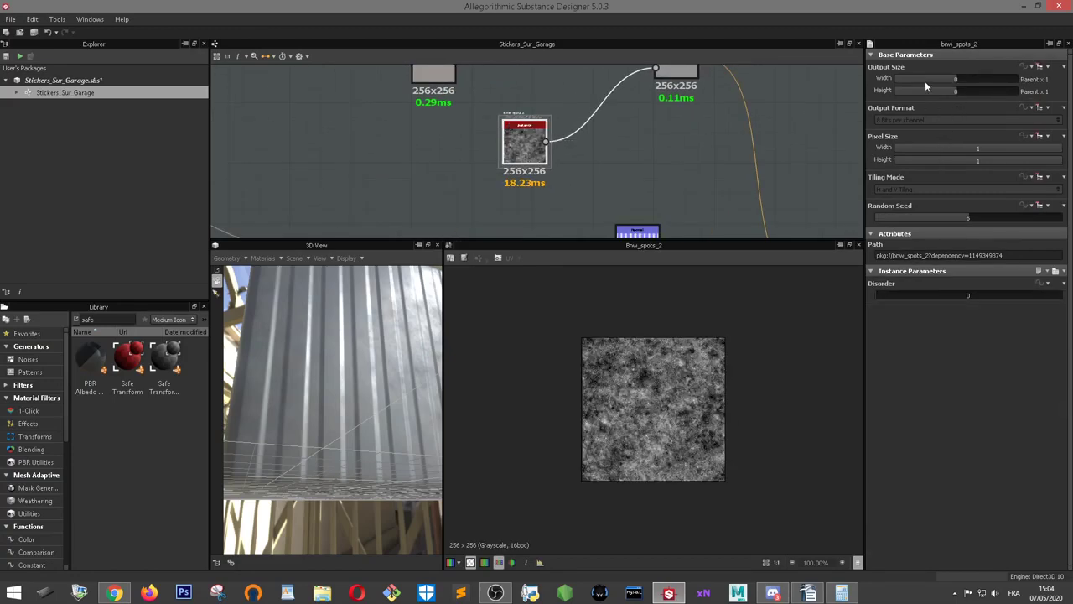
left_click(970, 79)
left_click(967, 90)
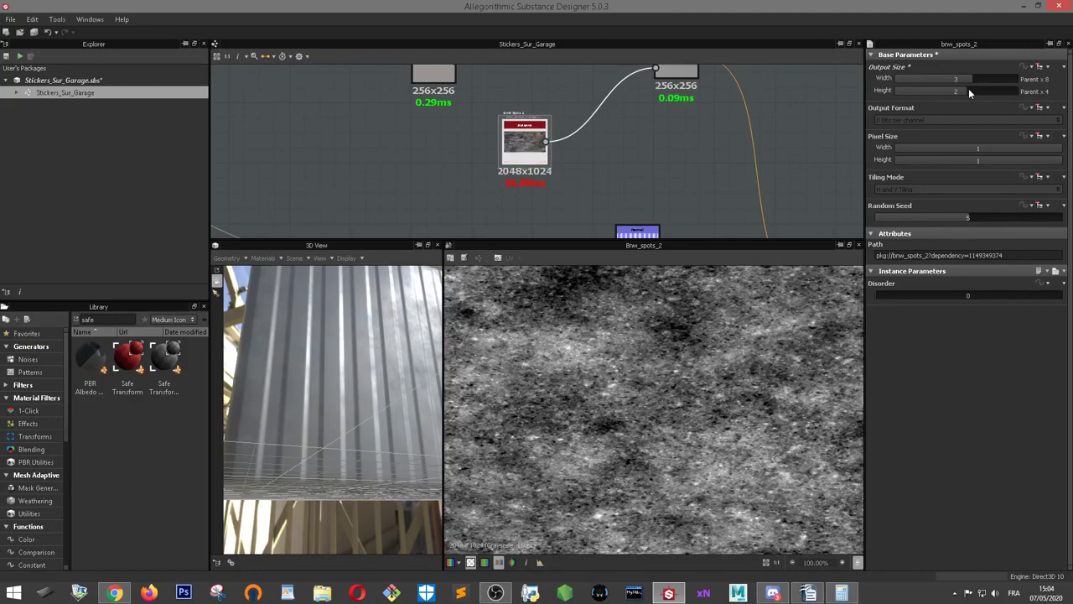
left_click_drag(968, 79, 963, 77)
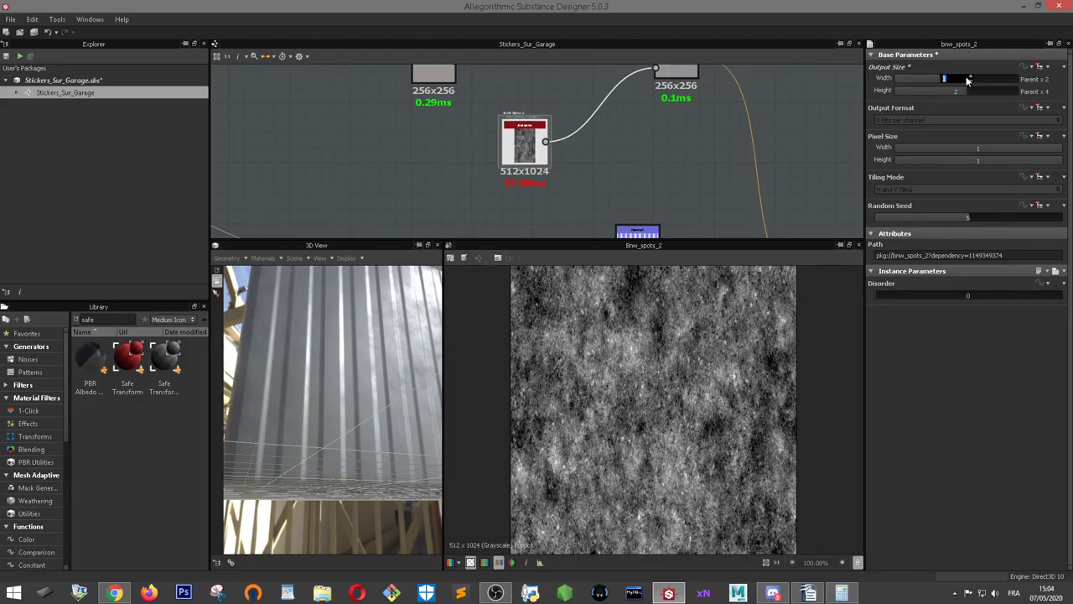
left_click(977, 91)
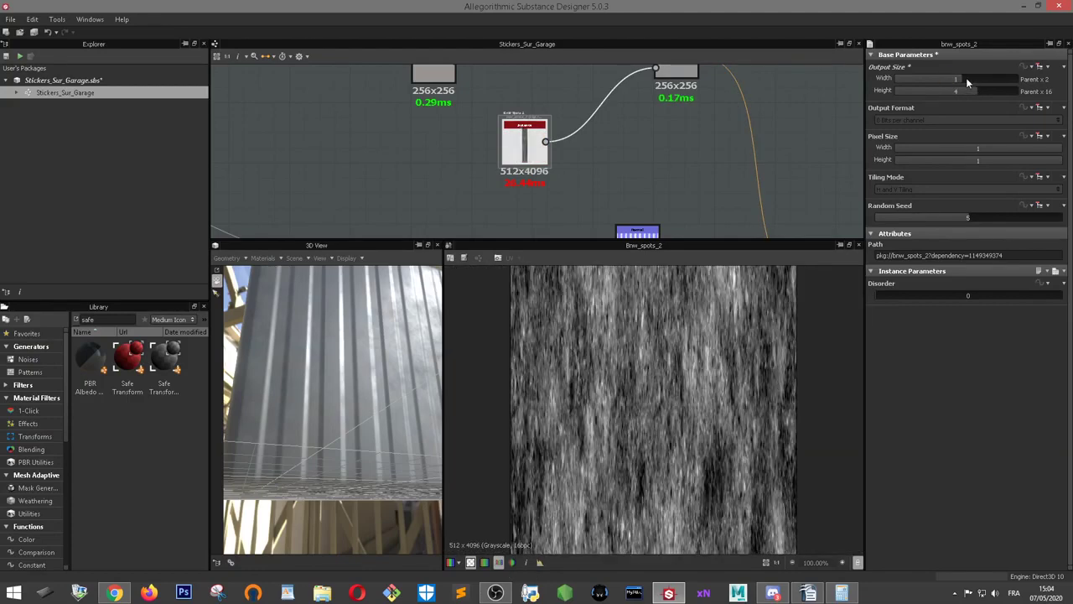
left_click(967, 78)
left_click_drag(967, 90, 932, 95)
scroll(712, 145, "down", 1)
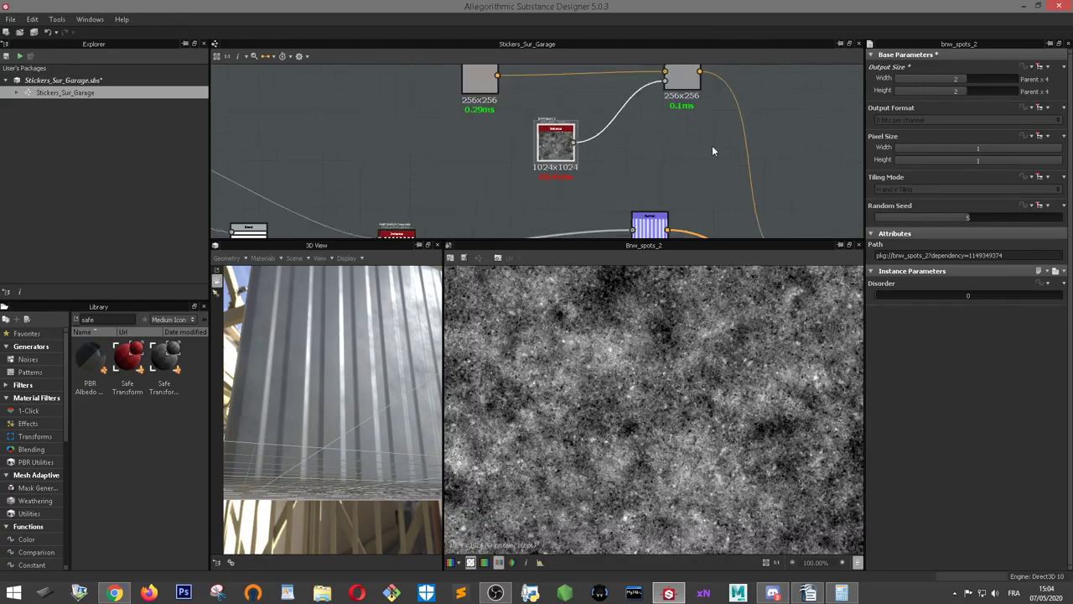
- Set the Blend node's Output Size to 2048x1024 (width 3, height 2)
left_click(681, 73)
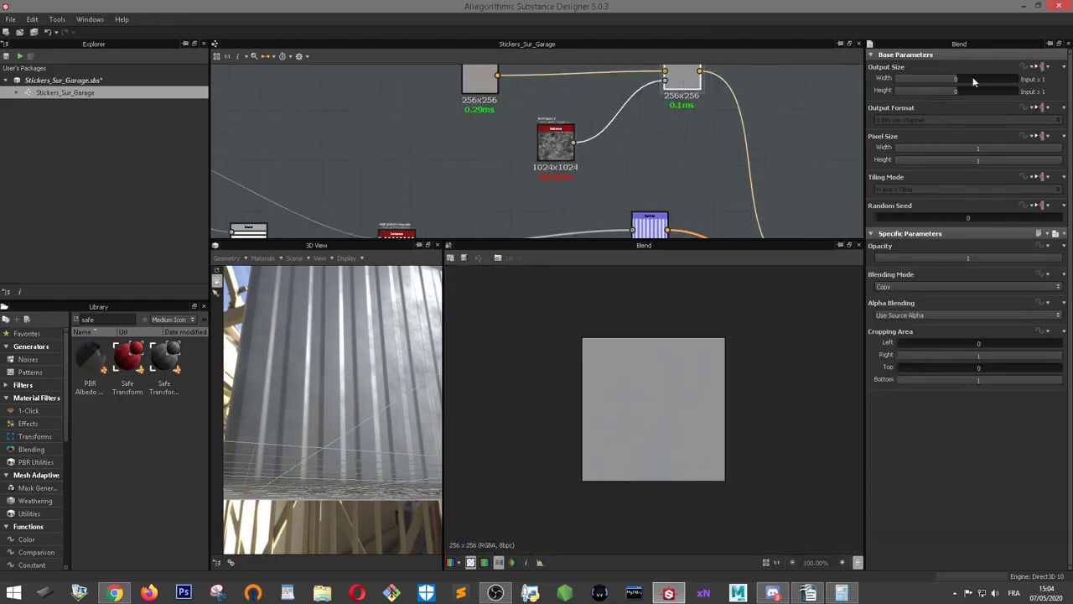
left_click(974, 82)
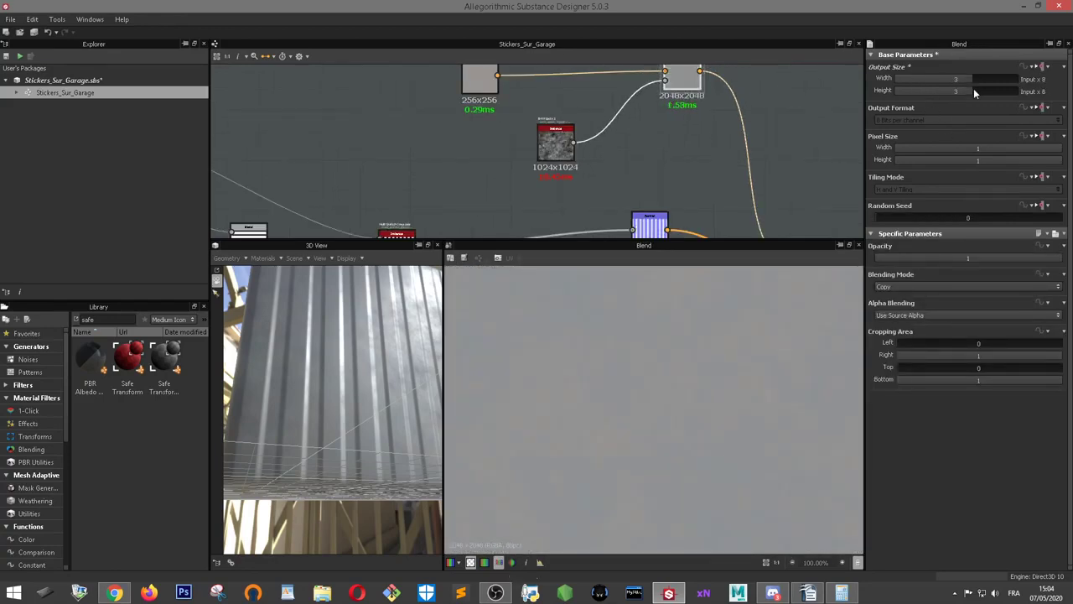
left_click_drag(973, 90, 967, 89)
scroll(784, 124, "down", 3)
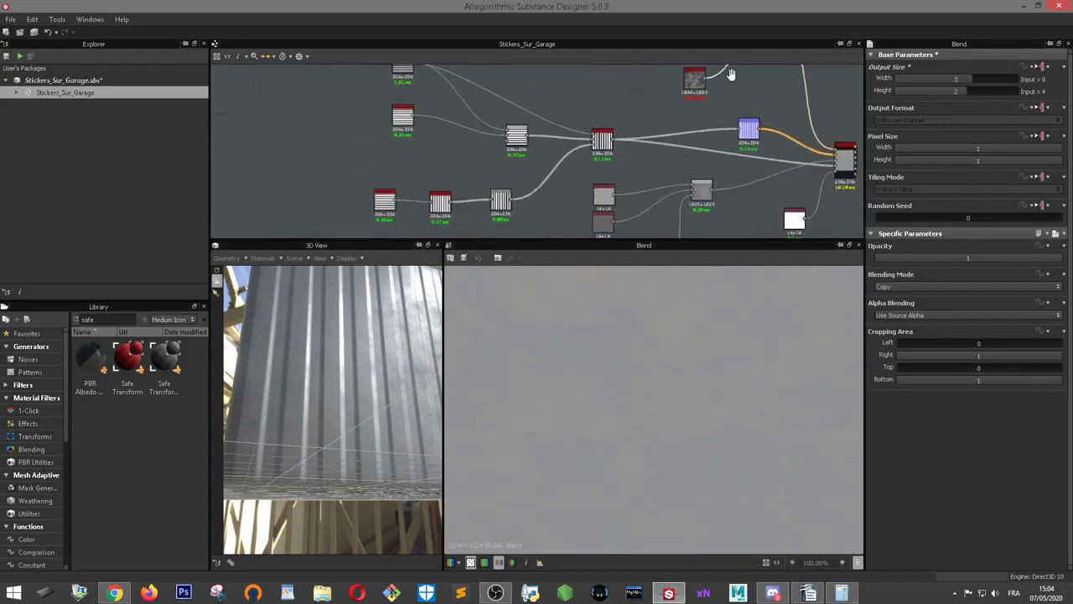
scroll(768, 93, "up", 3)
middle_click_drag(768, 93, 643, 117)
scroll(655, 98, "up", 2)
- Raise the Base Material node's output size to 1024x1024
left_click(655, 97)
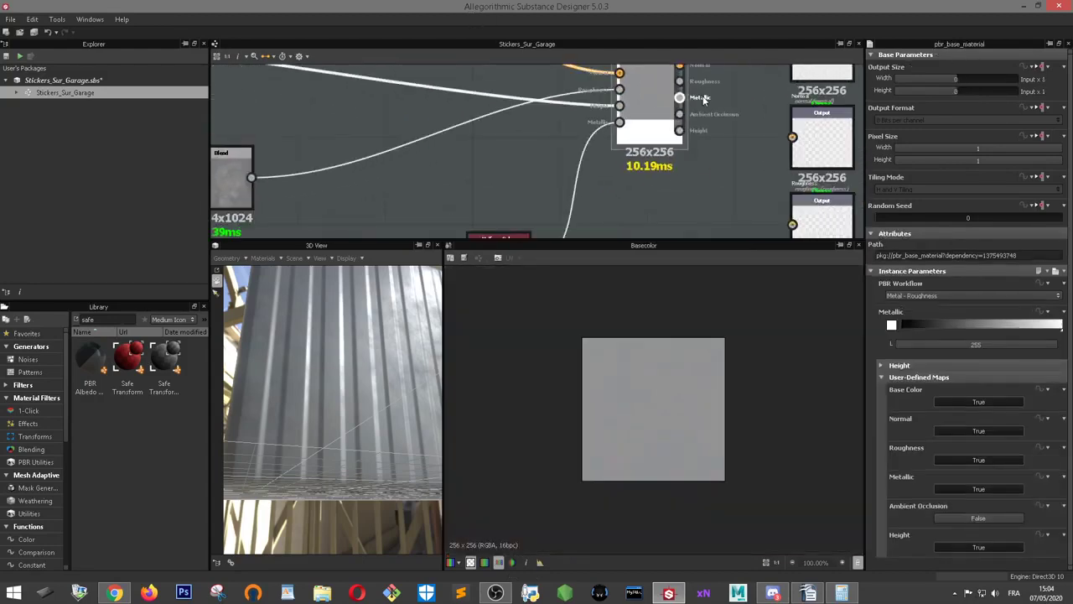
mouse_move(949, 93)
left_mouse_down()
mouse_move(966, 91)
mouse_move(965, 80)
left_mouse_up()
scroll(716, 103, "down", 2)
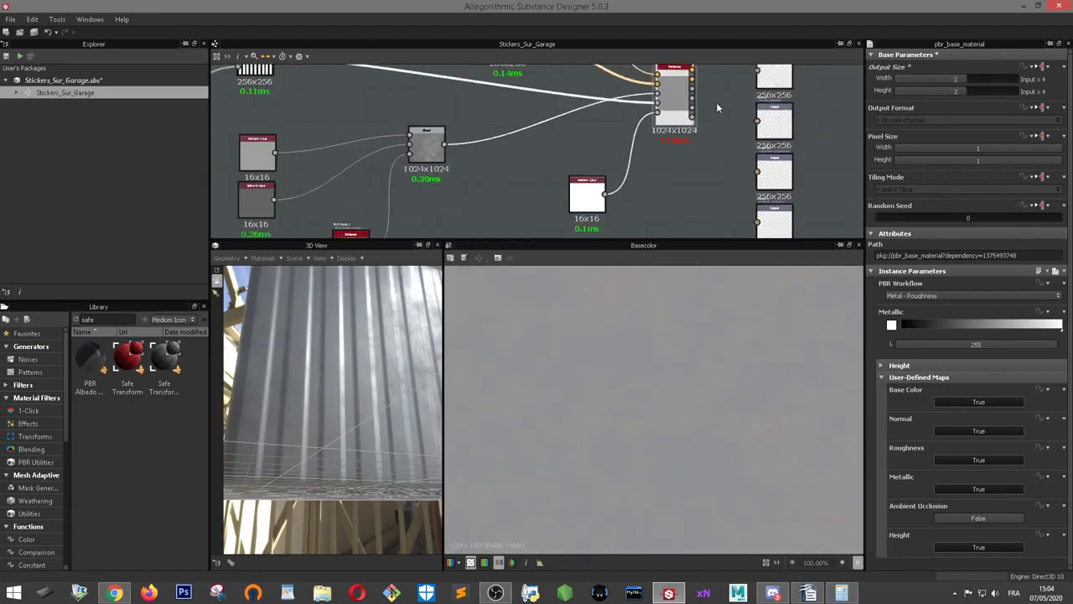
scroll(713, 168, "up", 2)
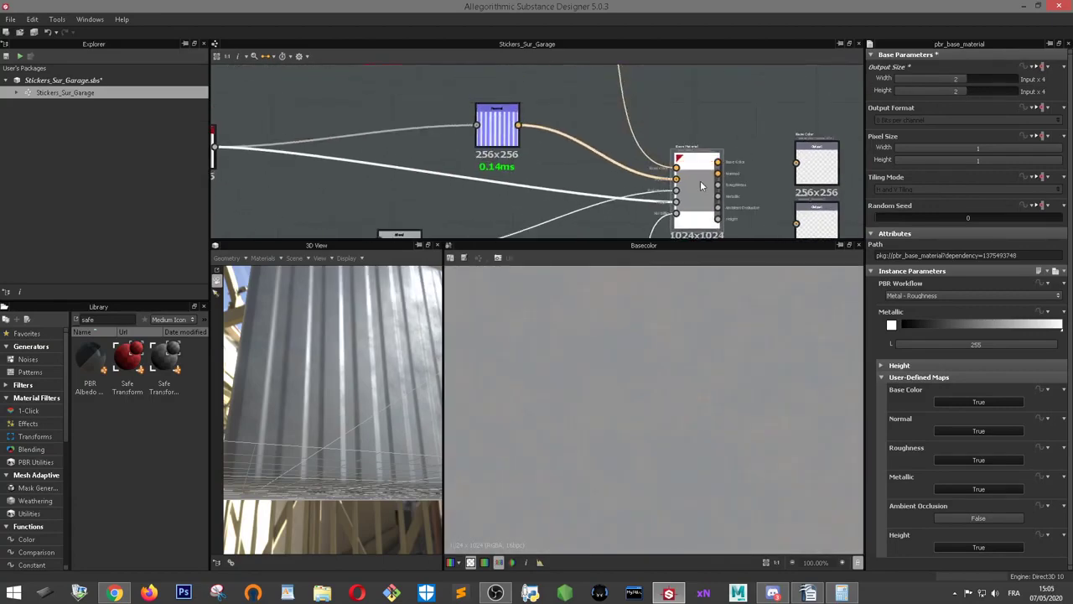
scroll(701, 188, "down", 3)
scroll(607, 138, "up", 3)
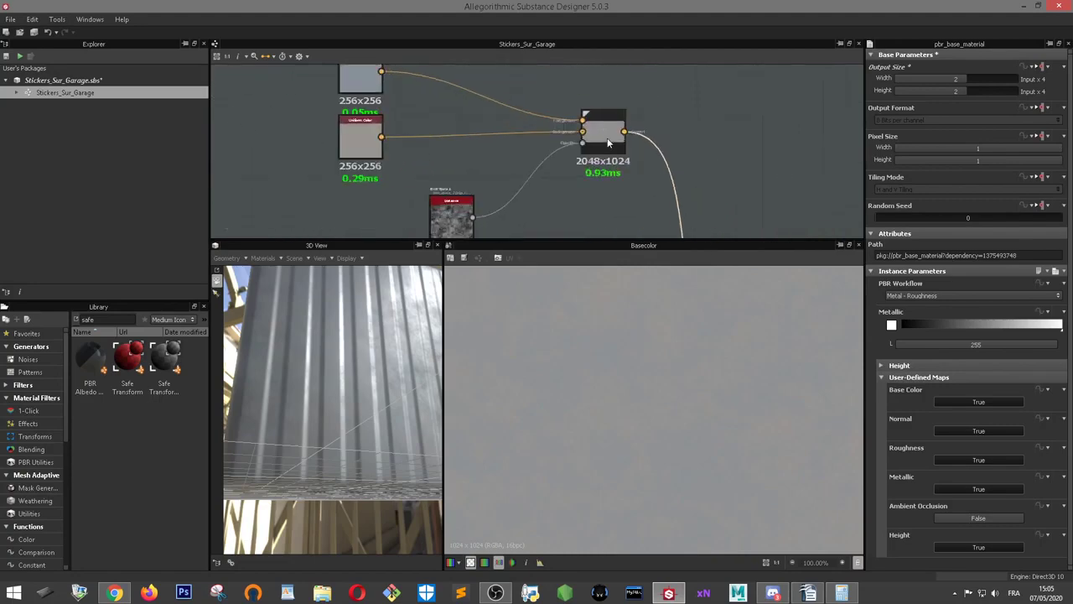
- Reduce the Blend node's width so it outputs 1024x1024, then reselect Base Material
left_click(605, 127)
left_click(966, 79)
scroll(746, 181, "down", 2)
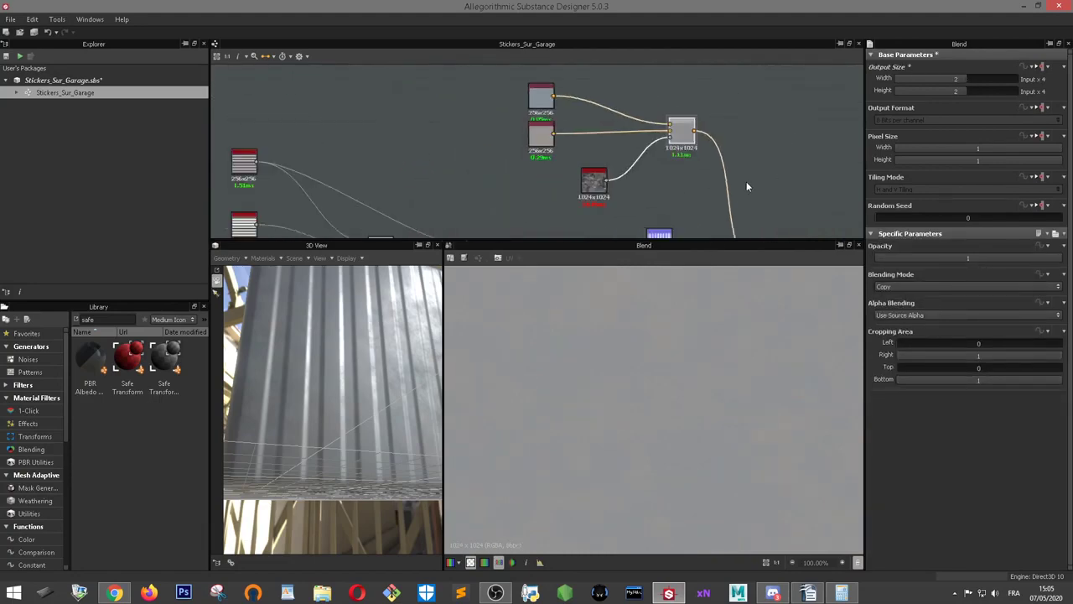
scroll(694, 132, "up", 2)
scroll(687, 119, "up", 1)
left_click(723, 134)
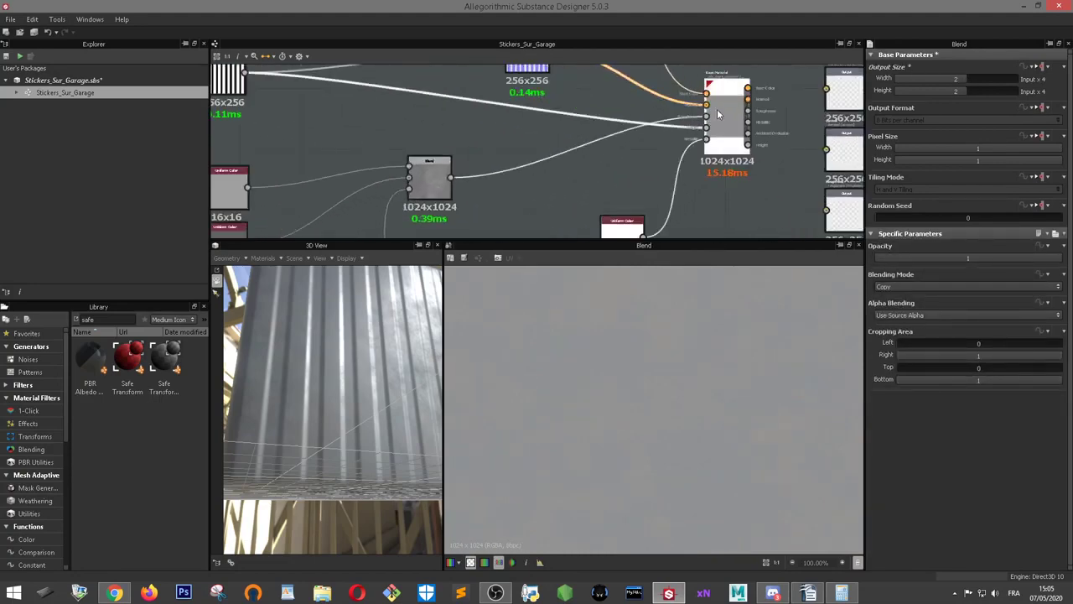
scroll(723, 151, "down", 2)
scroll(357, 80, "up", 2)
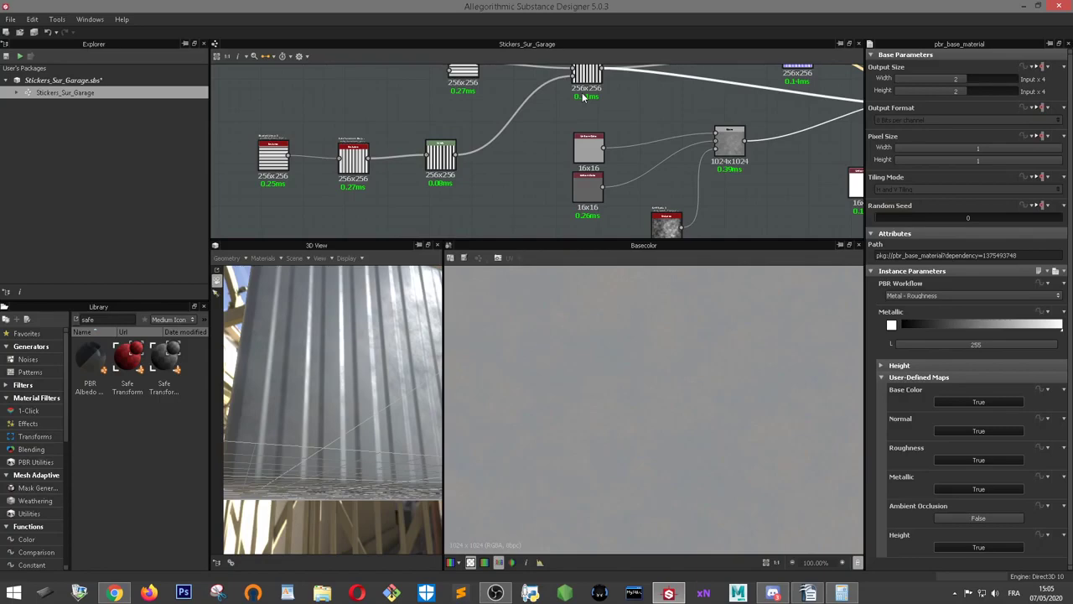
- Bring the stripe nodes into view and orbit the 3D camera to face the whole panel
middle_click_drag(667, 298, 549, 100)
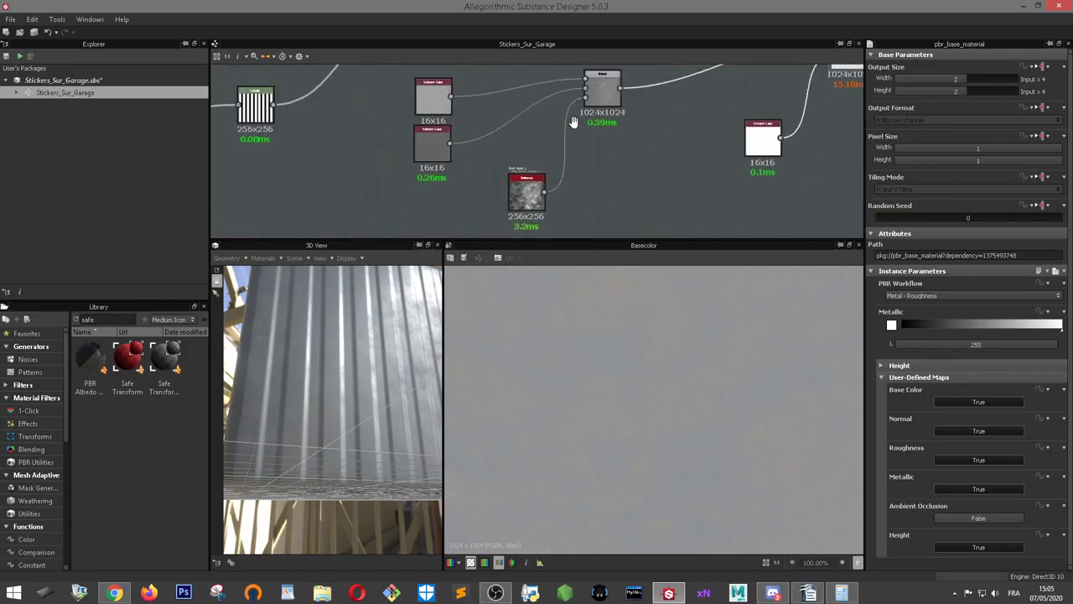
scroll(549, 101, "up", 1)
scroll(549, 101, "down", 2)
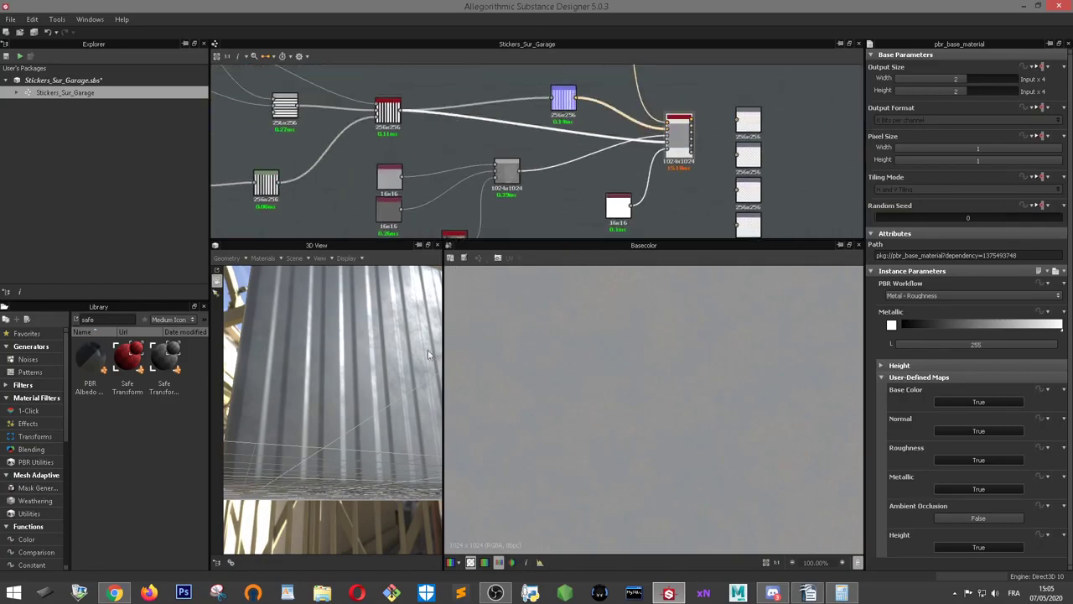
mouse_move(427, 354)
left_mouse_down()
mouse_move(237, 378)
mouse_move(371, 371)
mouse_move(289, 373)
mouse_move(248, 354)
mouse_move(274, 345)
mouse_move(295, 404)
mouse_move(304, 362)
left_mouse_up()
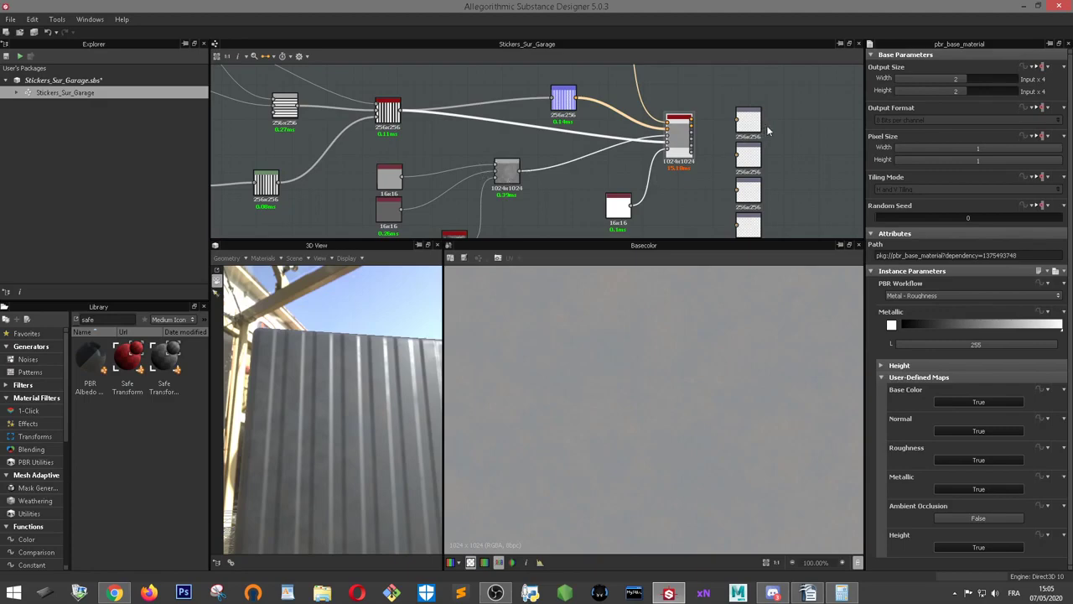
scroll(766, 125, "down", 2)
scroll(721, 169, "up", 3)
scroll(672, 96, "down", 1)
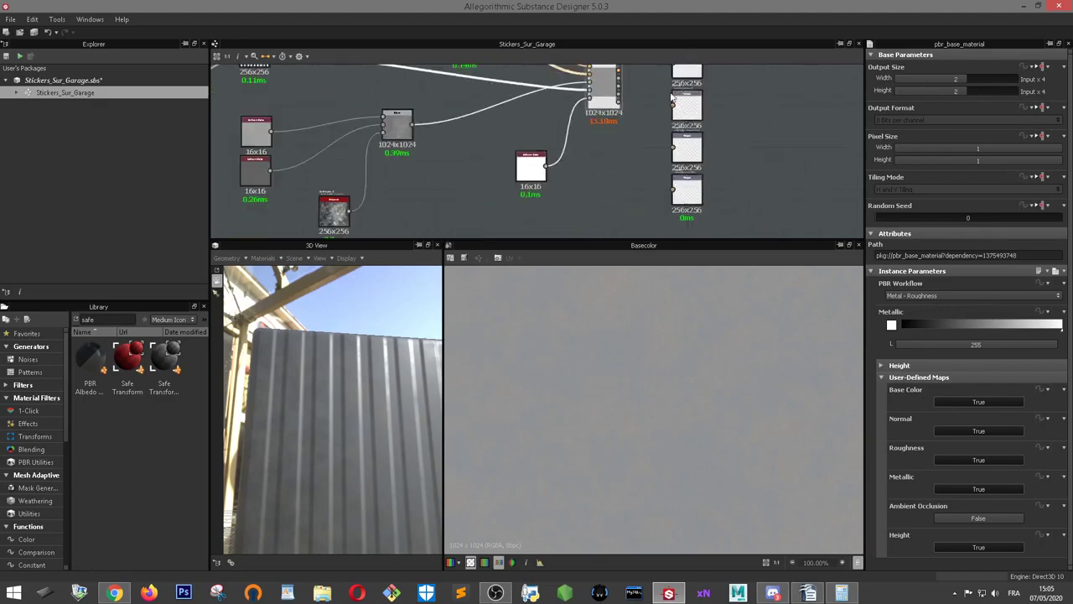
scroll(586, 84, "down", 2)
scroll(510, 116, "up", 2)
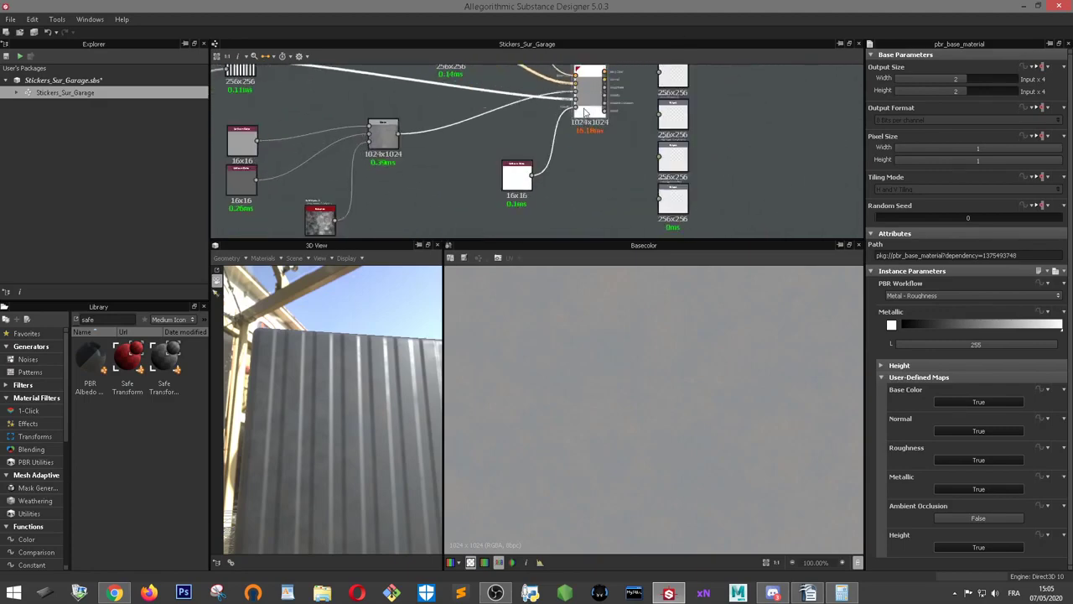
mouse_move(526, 122)
middle_mouse_down()
mouse_move(555, 124)
mouse_move(587, 155)
middle_mouse_up()
scroll(586, 155, "down", 2)
scroll(644, 199, "up", 1)
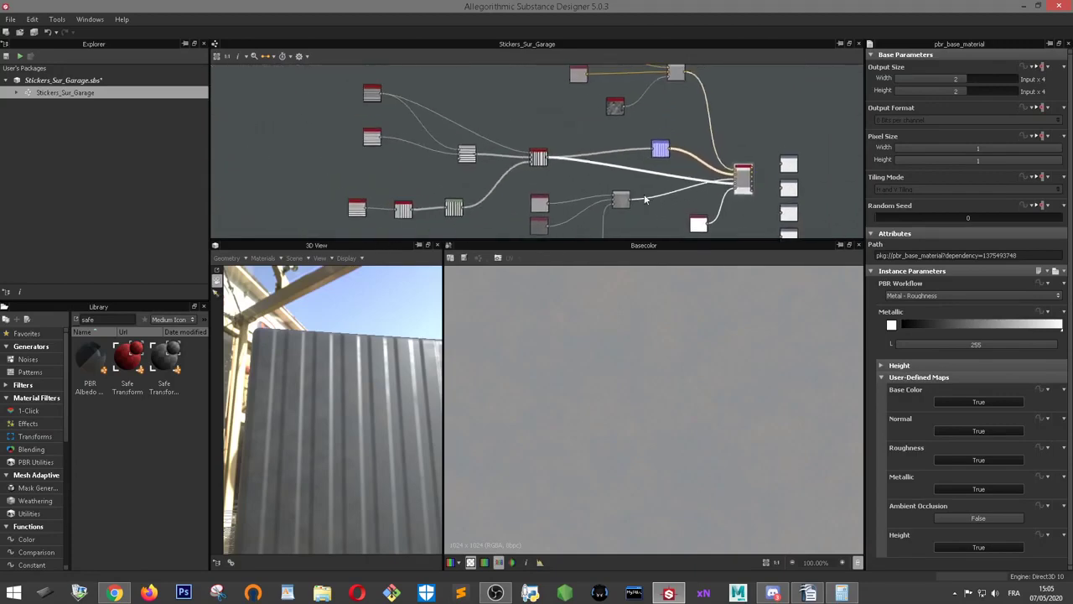
scroll(646, 193, "down", 1)
scroll(614, 205, "up", 2)
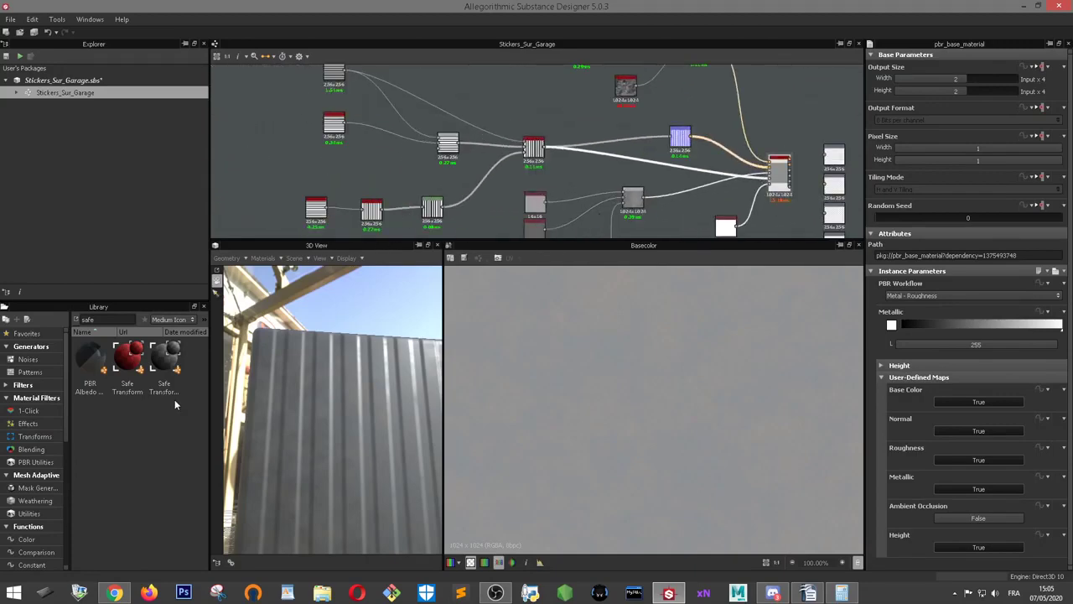
mouse_move(228, 361)
left_mouse_down()
mouse_move(389, 381)
mouse_move(311, 378)
left_mouse_up()
scroll(494, 196, "down", 1)
scroll(494, 196, "down", 1)
scroll(561, 202, "up", 3)
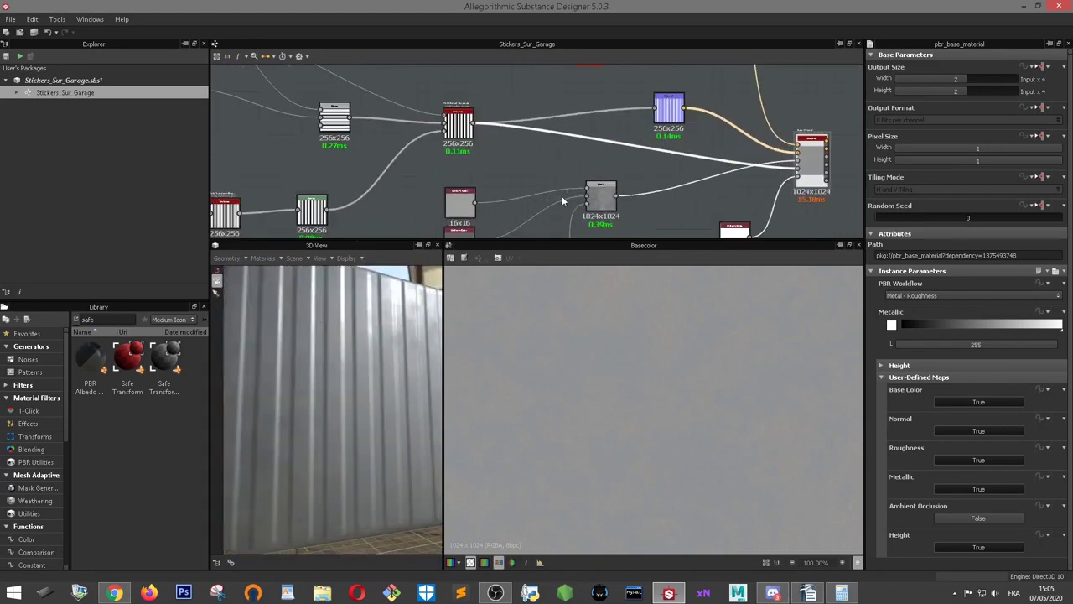
middle_click_drag(562, 201, 604, 155)
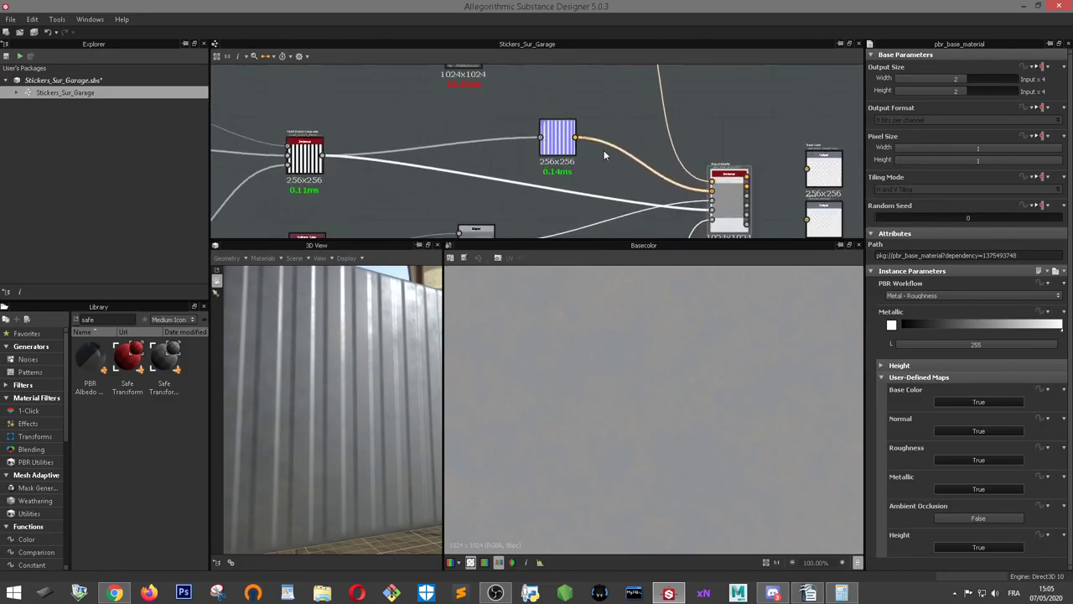
scroll(688, 150, "down", 2)
scroll(699, 126, "up", 1)
scroll(699, 125, "up", 3)
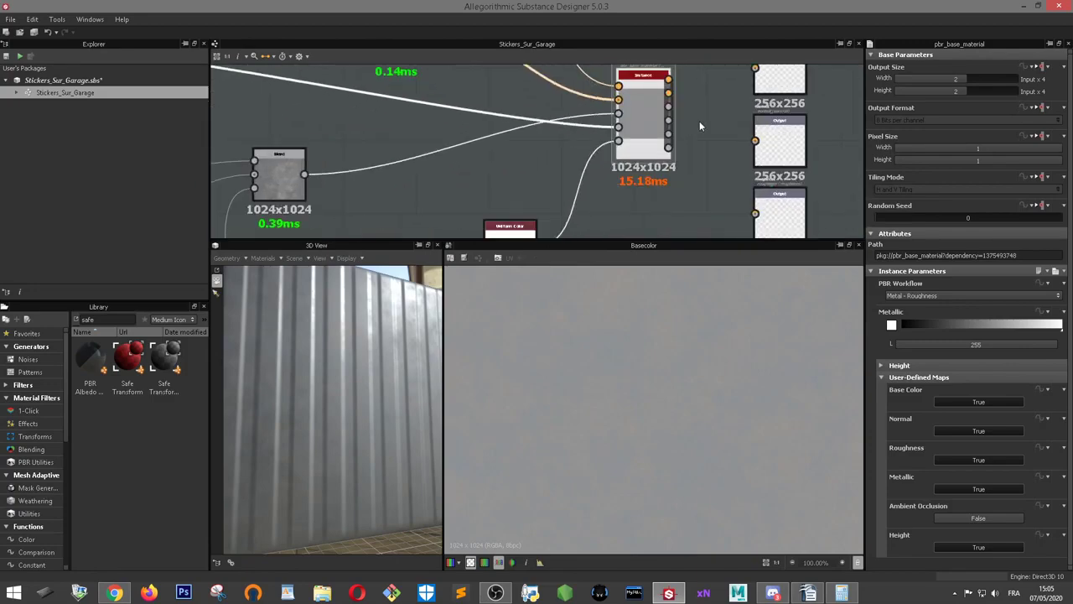
scroll(696, 134, "down", 1)
scroll(675, 159, "down", 1)
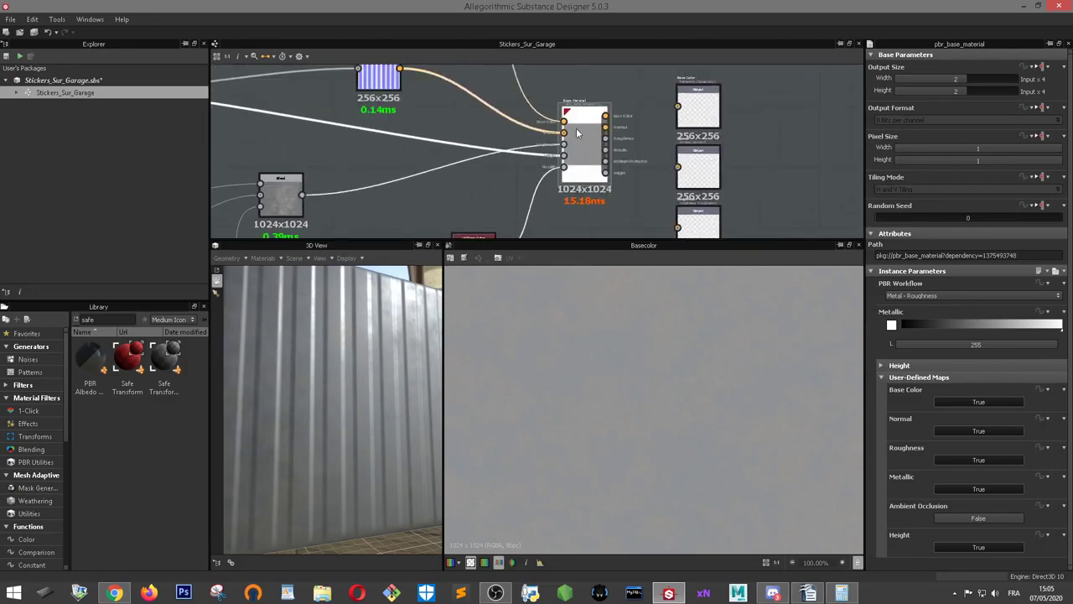
- Preview the Base Color output, then the Normal output, in the 2D view
double_click(705, 109)
double_click(698, 168)
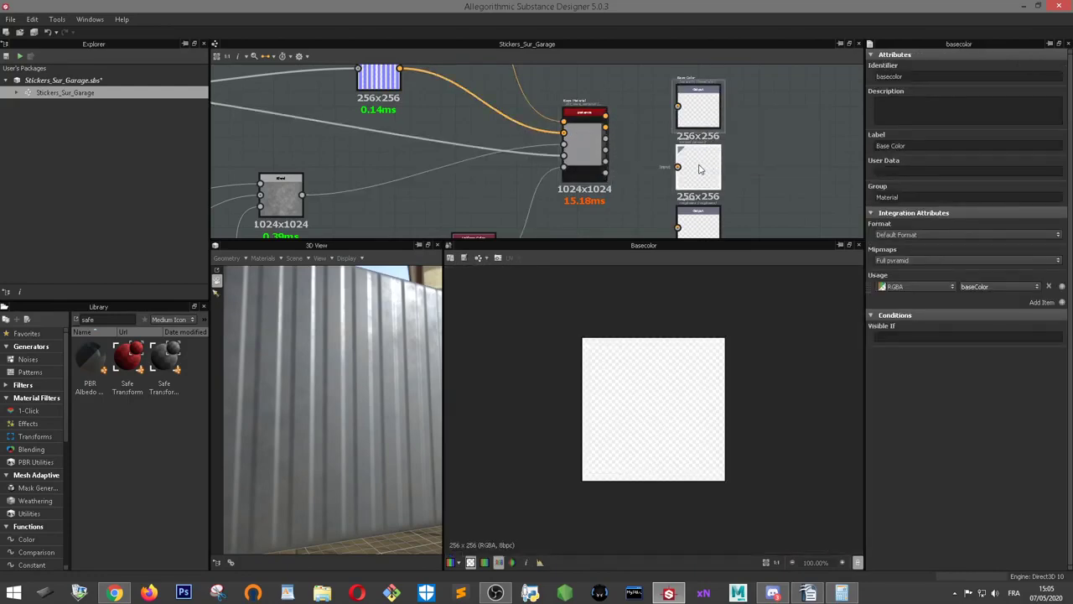
scroll(698, 168, "down", 1)
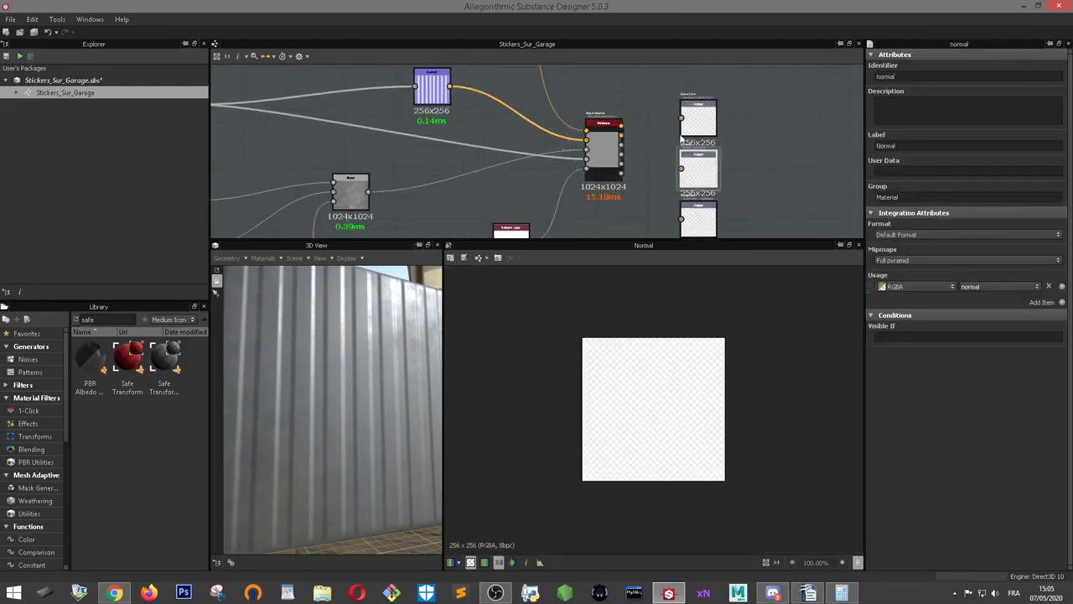
scroll(658, 153, "down", 3)
scroll(694, 190, "down", 3)
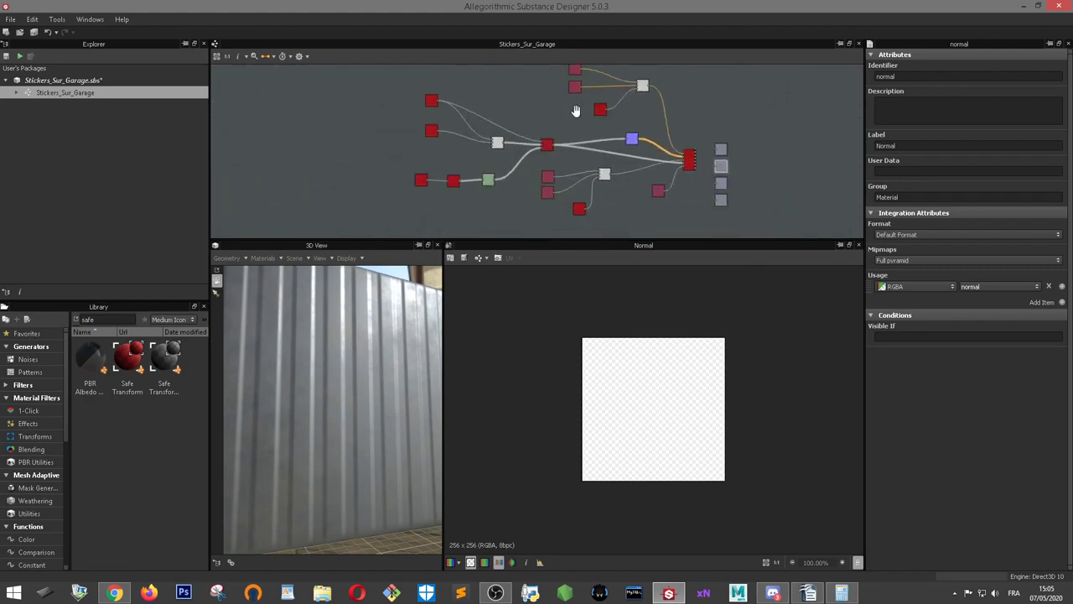
- Enlarge the node graph area and recenter so the whole material graph is visible
left_click_drag(620, 242, 622, 424)
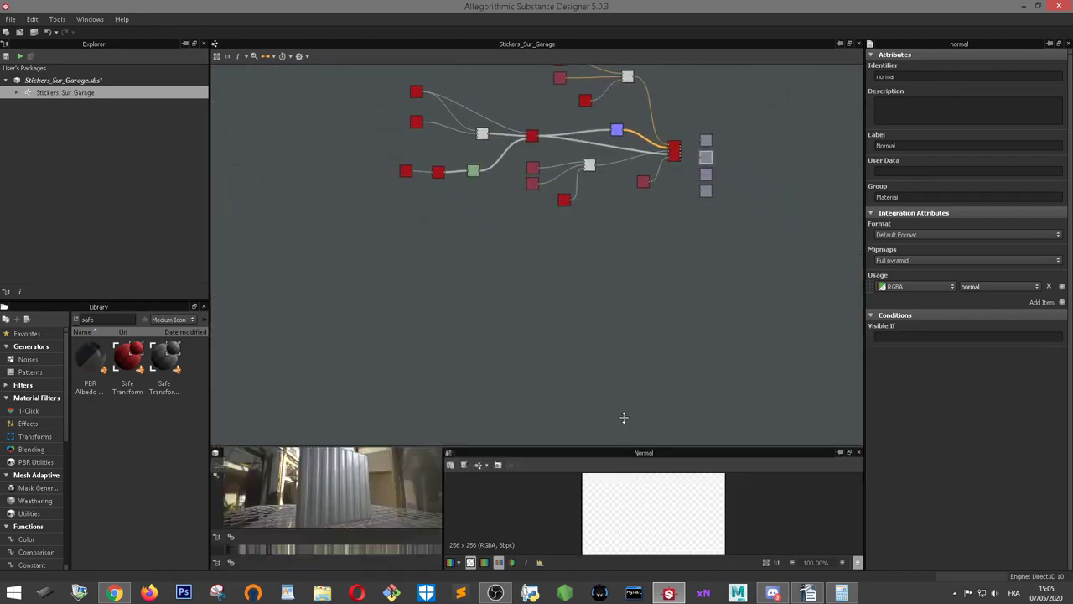
scroll(559, 102, "up", 2)
scroll(516, 138, "up", 1)
scroll(516, 143, "down", 2)
scroll(512, 168, "up", 2)
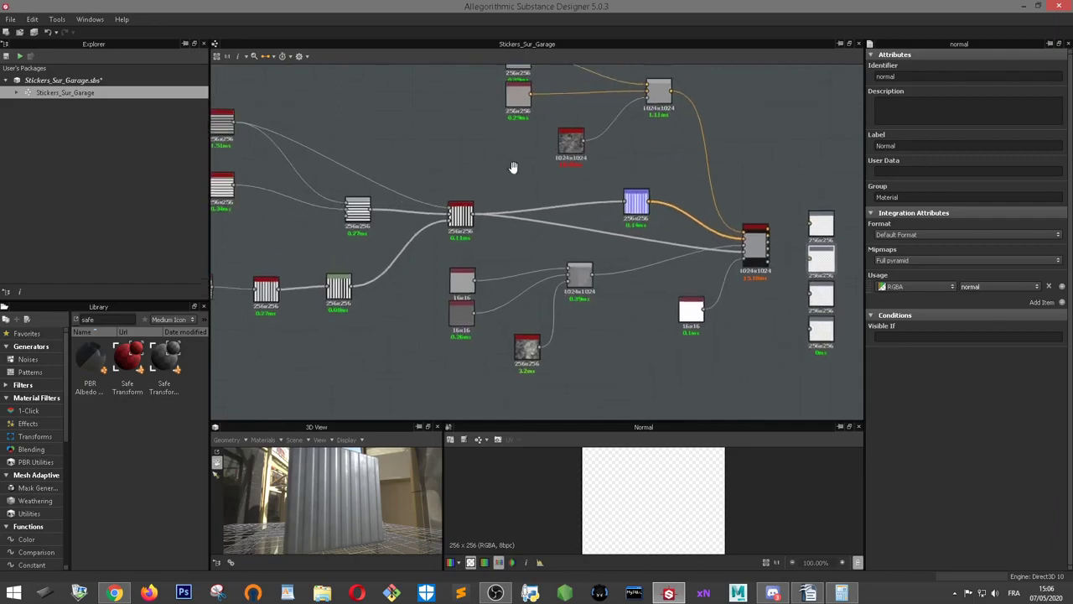
middle_click_drag(512, 168, 509, 181)
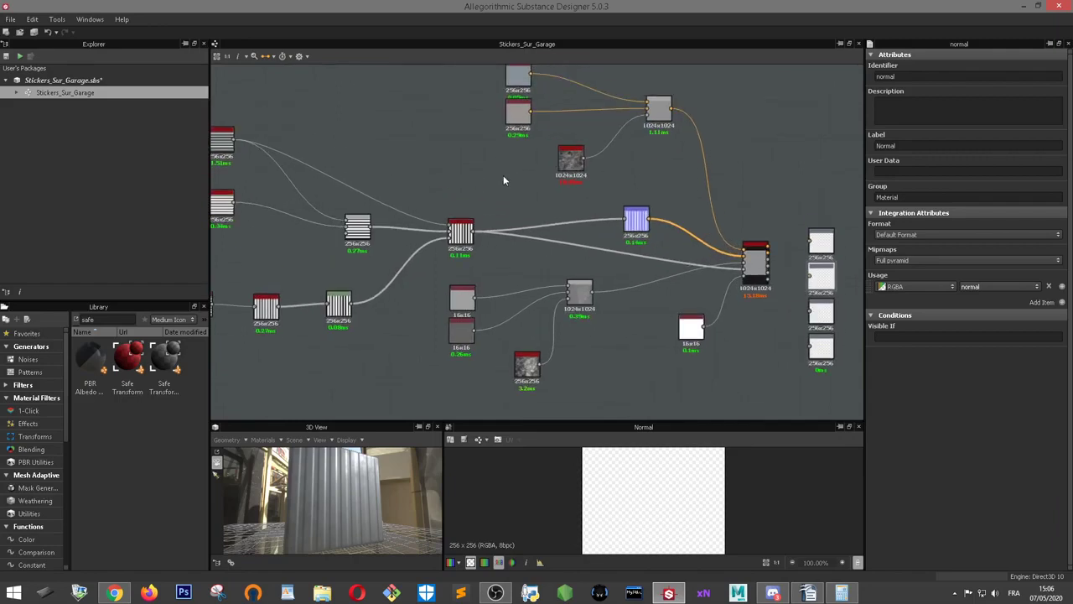
scroll(503, 180, "down", 1)
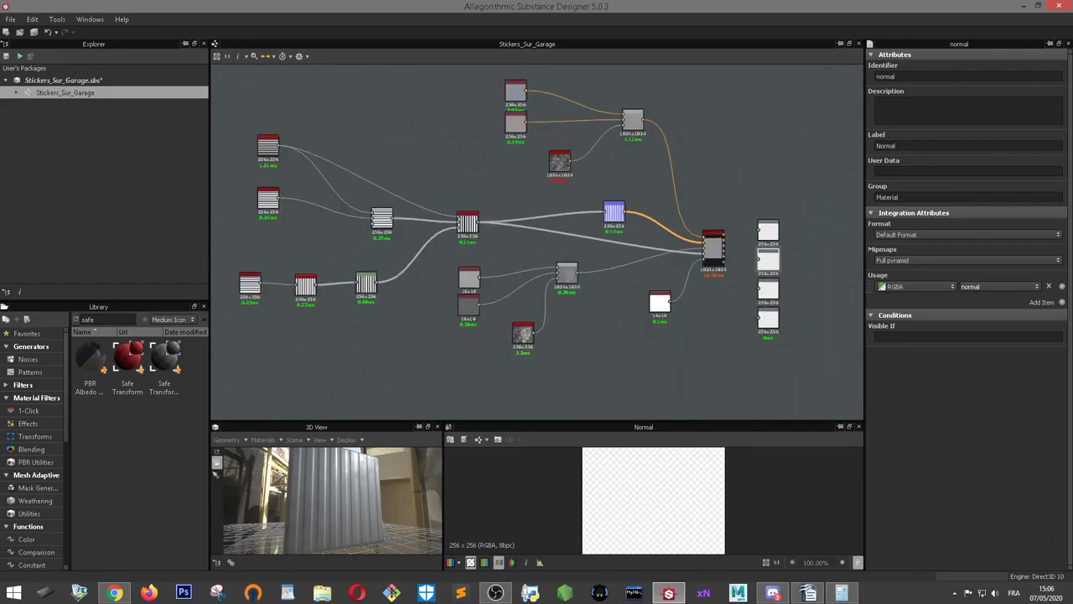